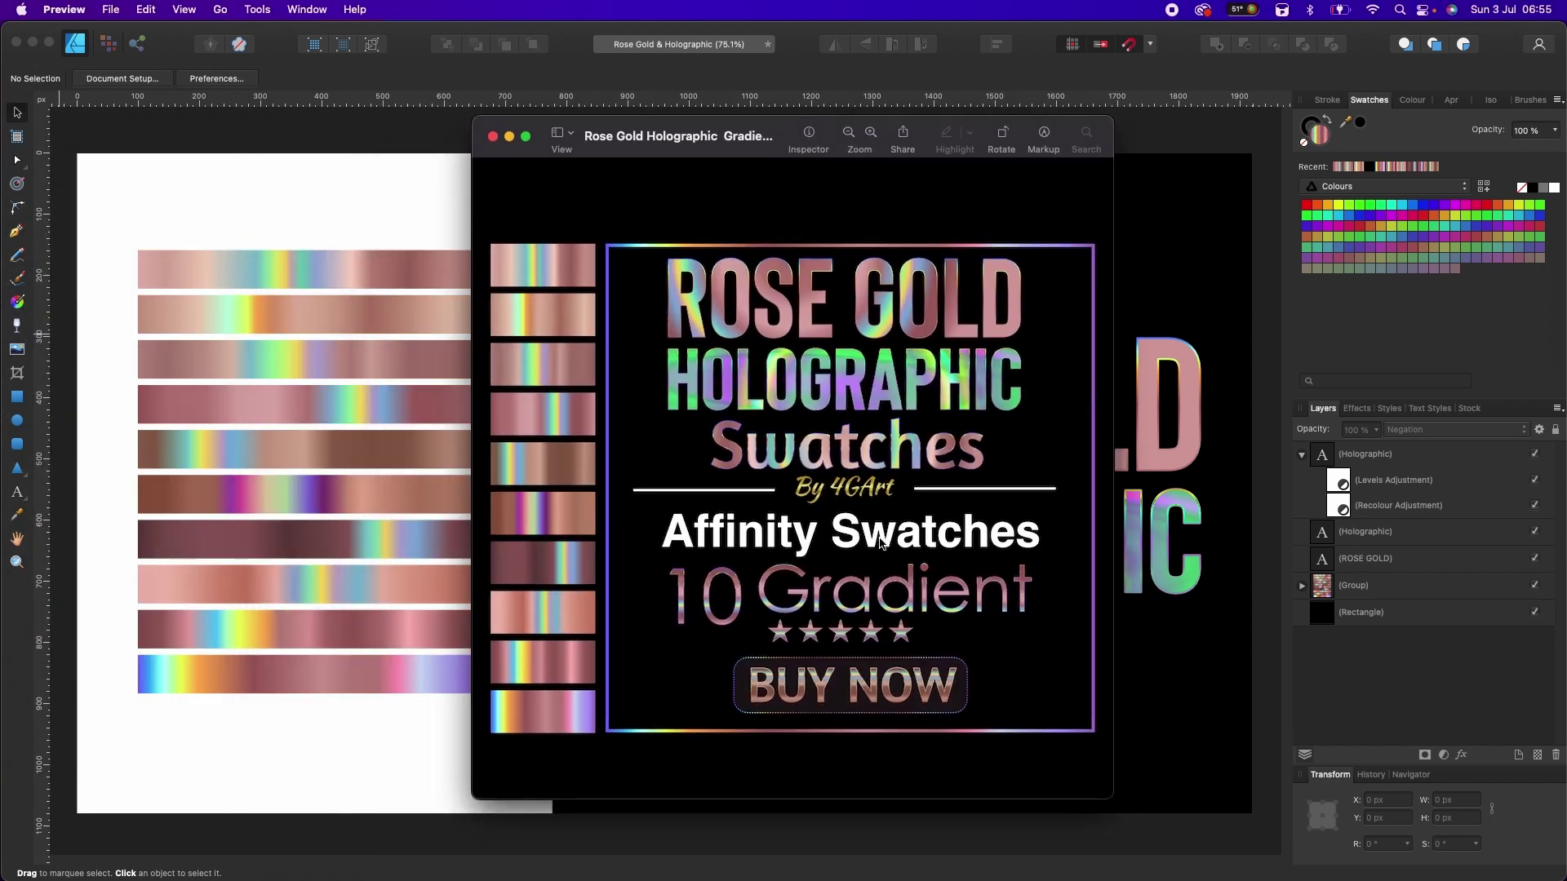
Step: Close the Rose Gold Holographic swatch preview and bring up Affinity's swatch palette list
left_click(493, 138)
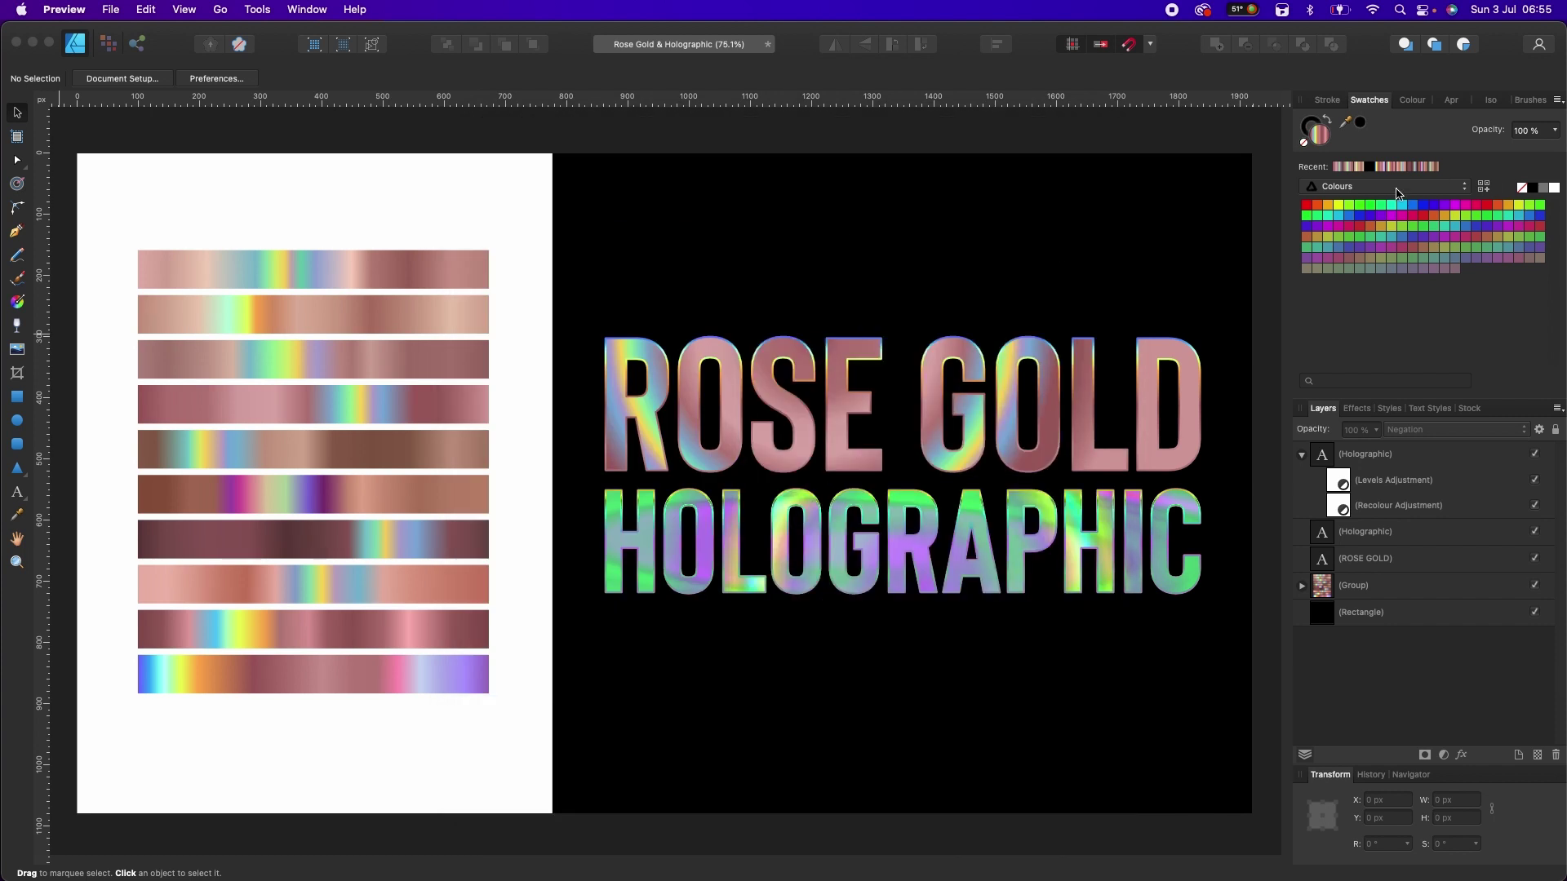
left_click(1392, 189)
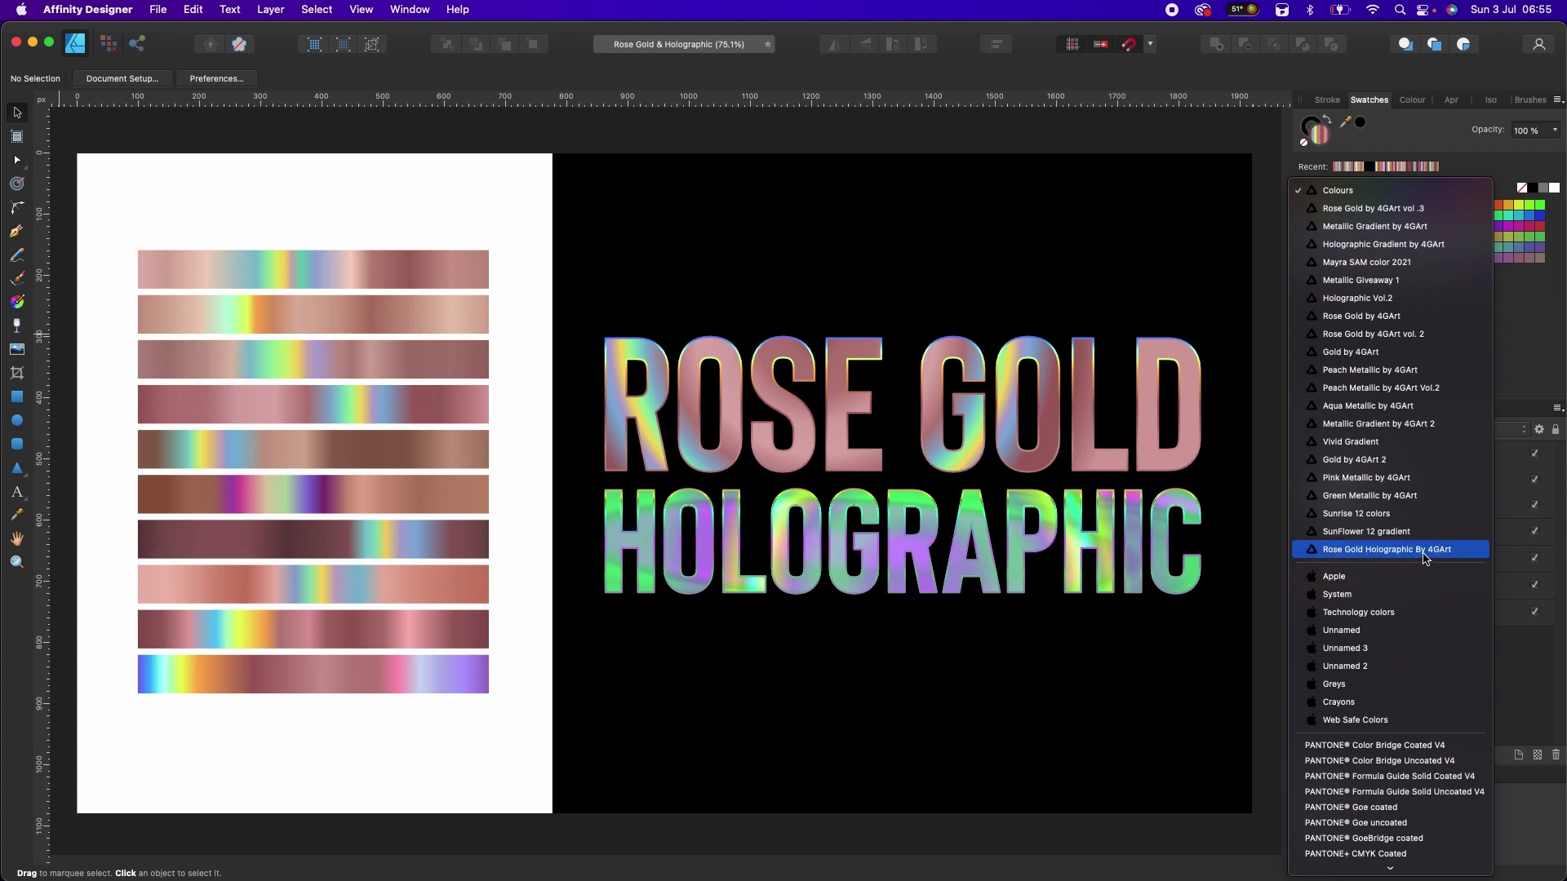
Step: Choose the Rose Gold Holographic By 4GArt palette in the Swatches panel
left_click(1393, 558)
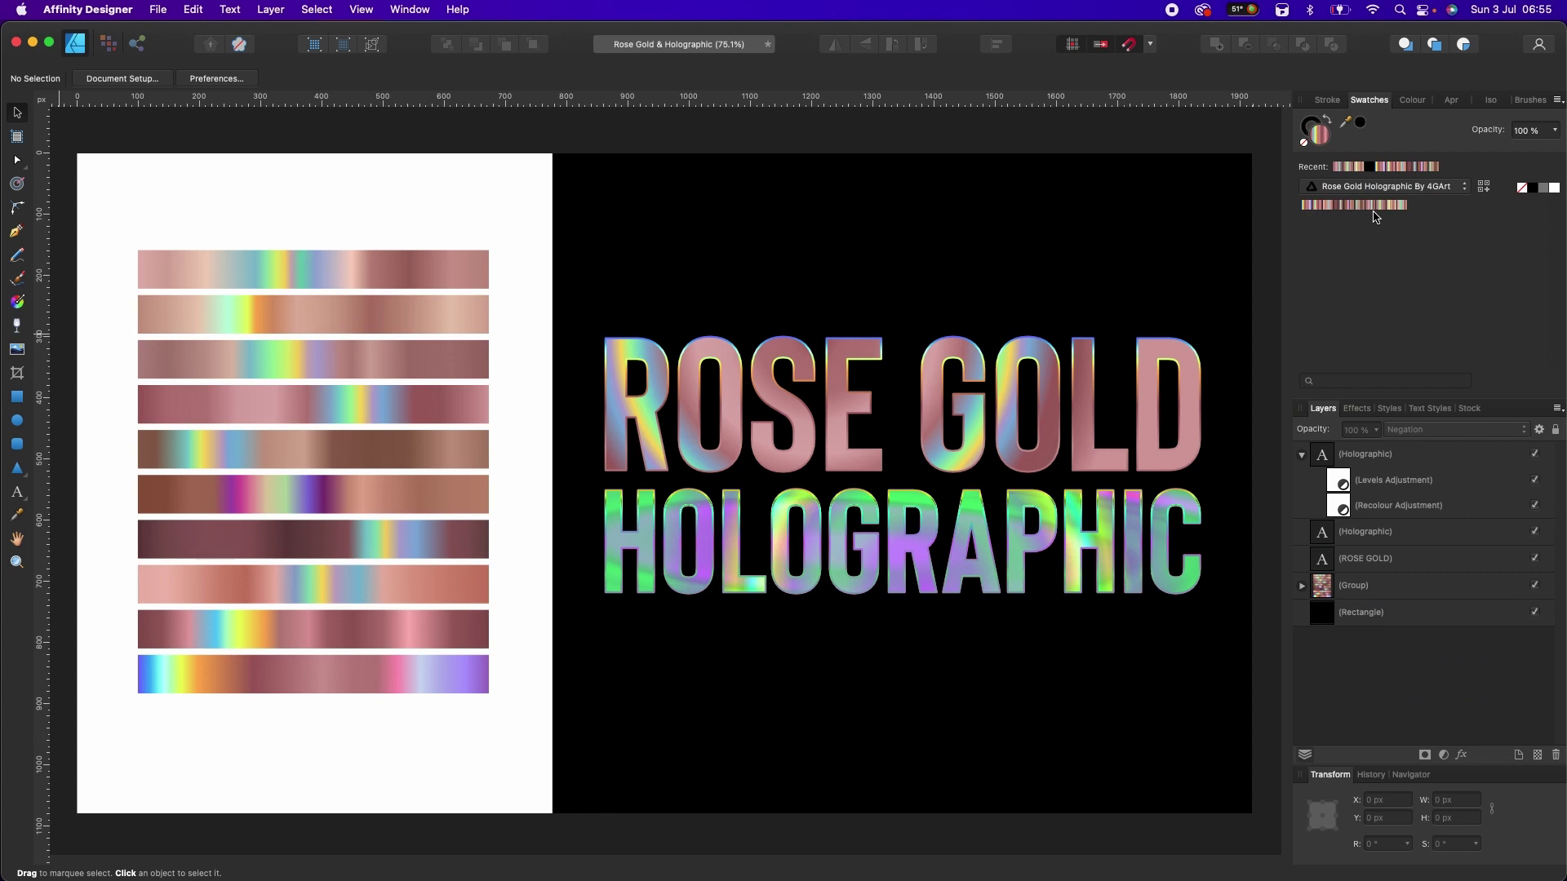
Step: Create a new FHD 1080p document (1920 × 1080 px) at 300 DPI
left_click(162, 11)
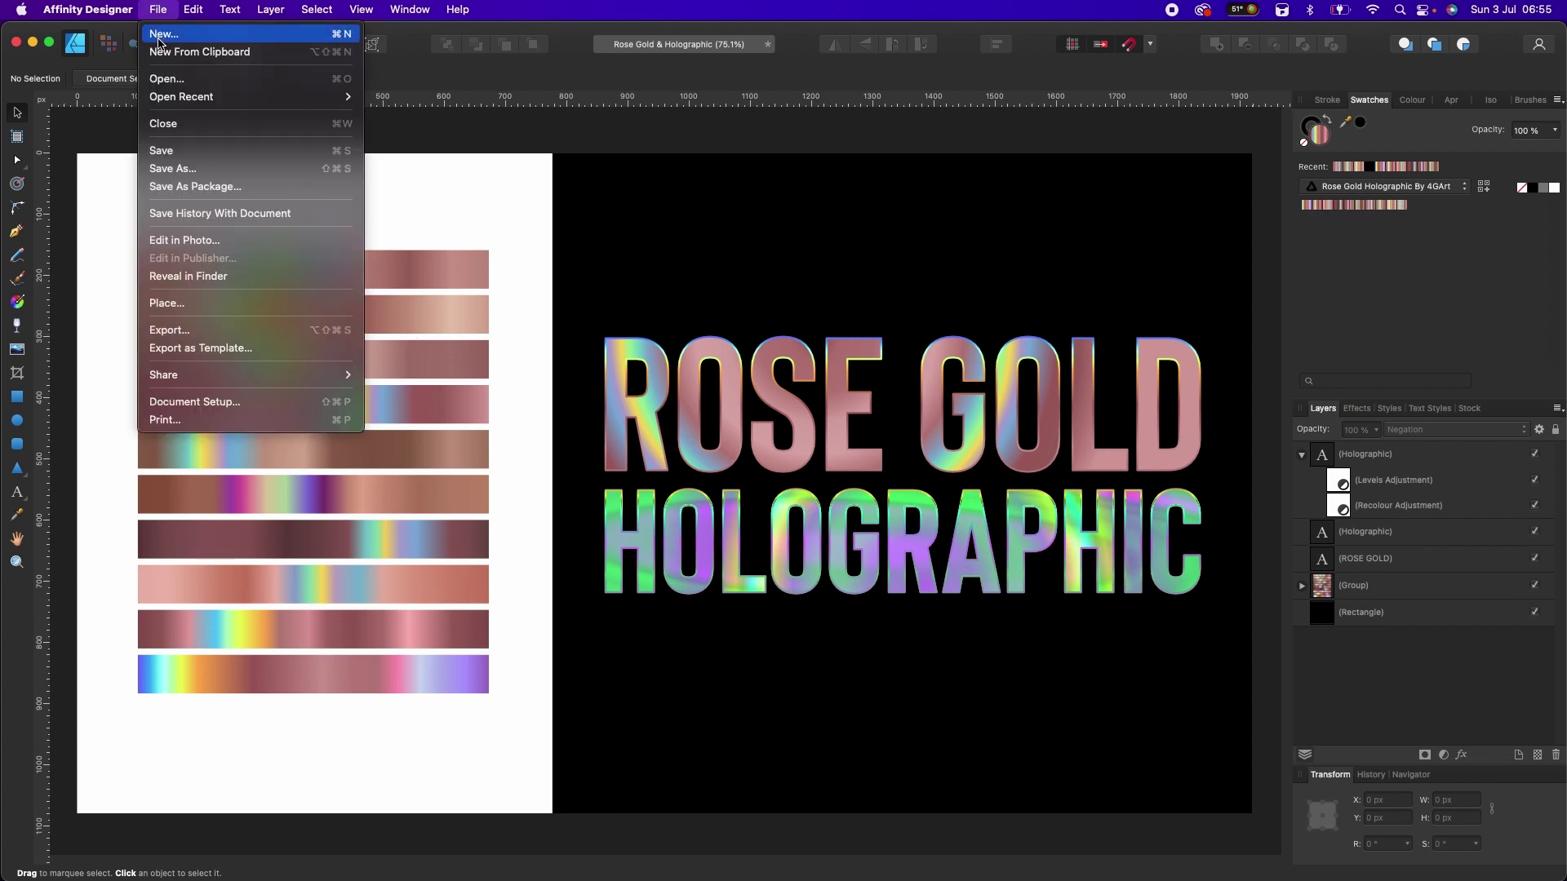
left_click(160, 37)
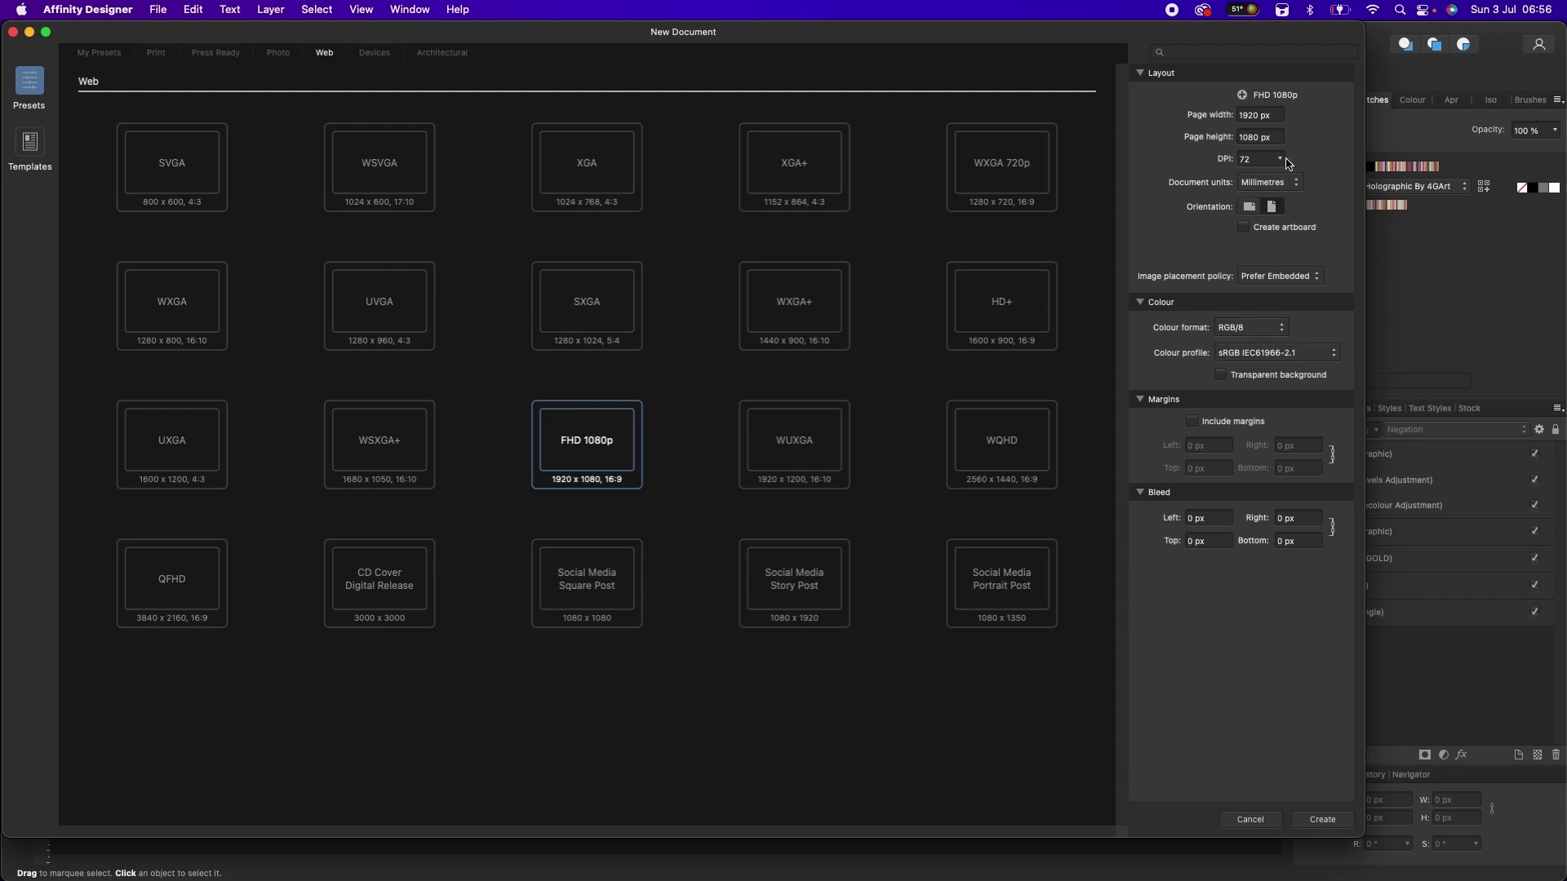
left_click_drag(1283, 162, 1342, 186)
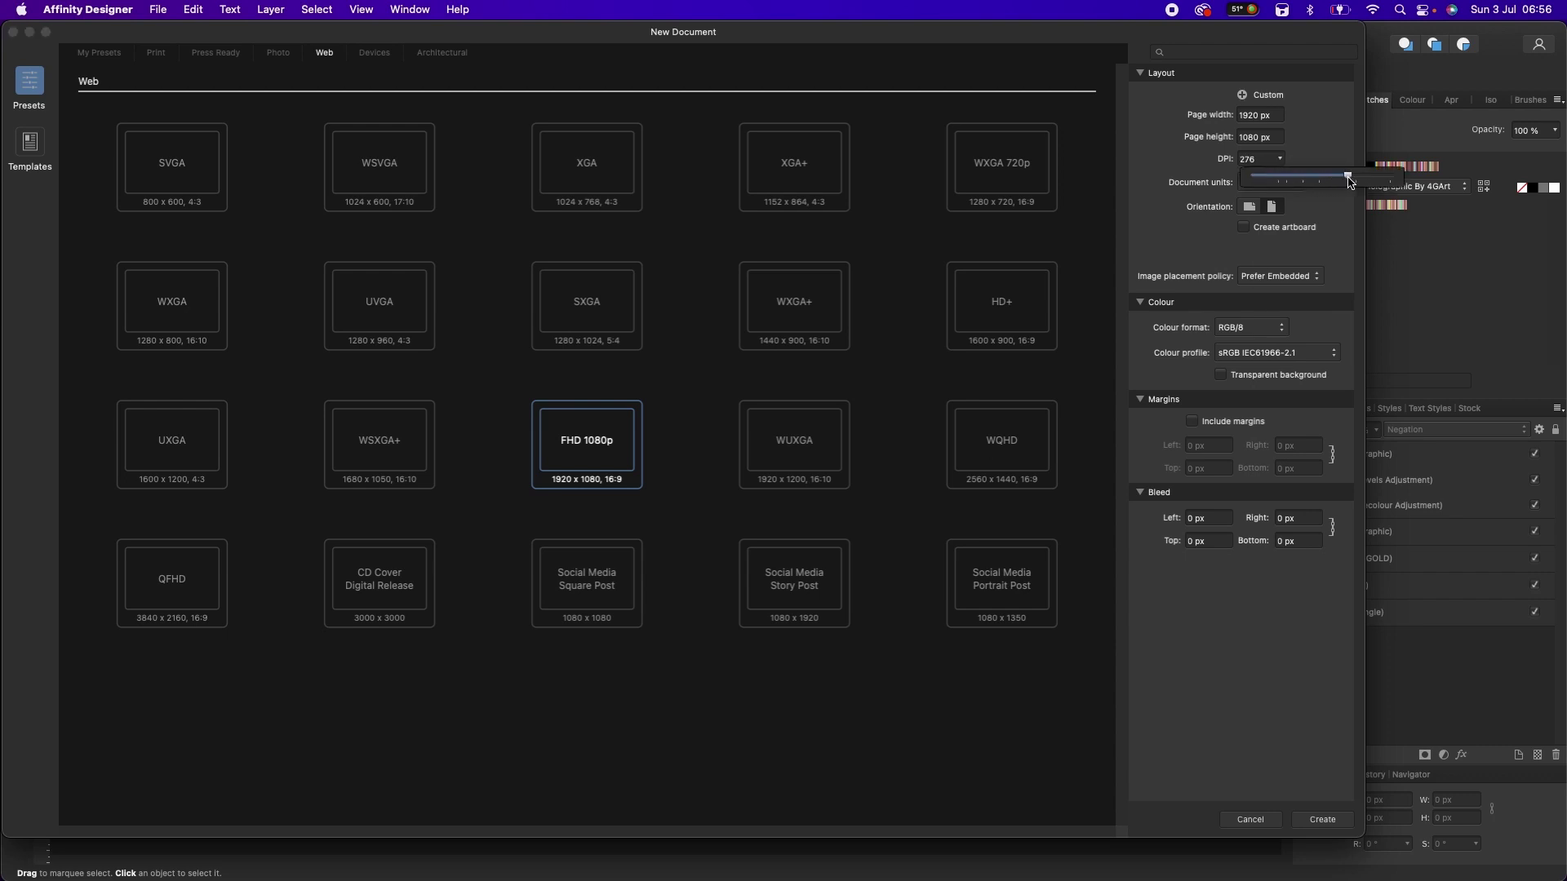
left_click_drag(1354, 181, 1358, 182)
left_click(1324, 821)
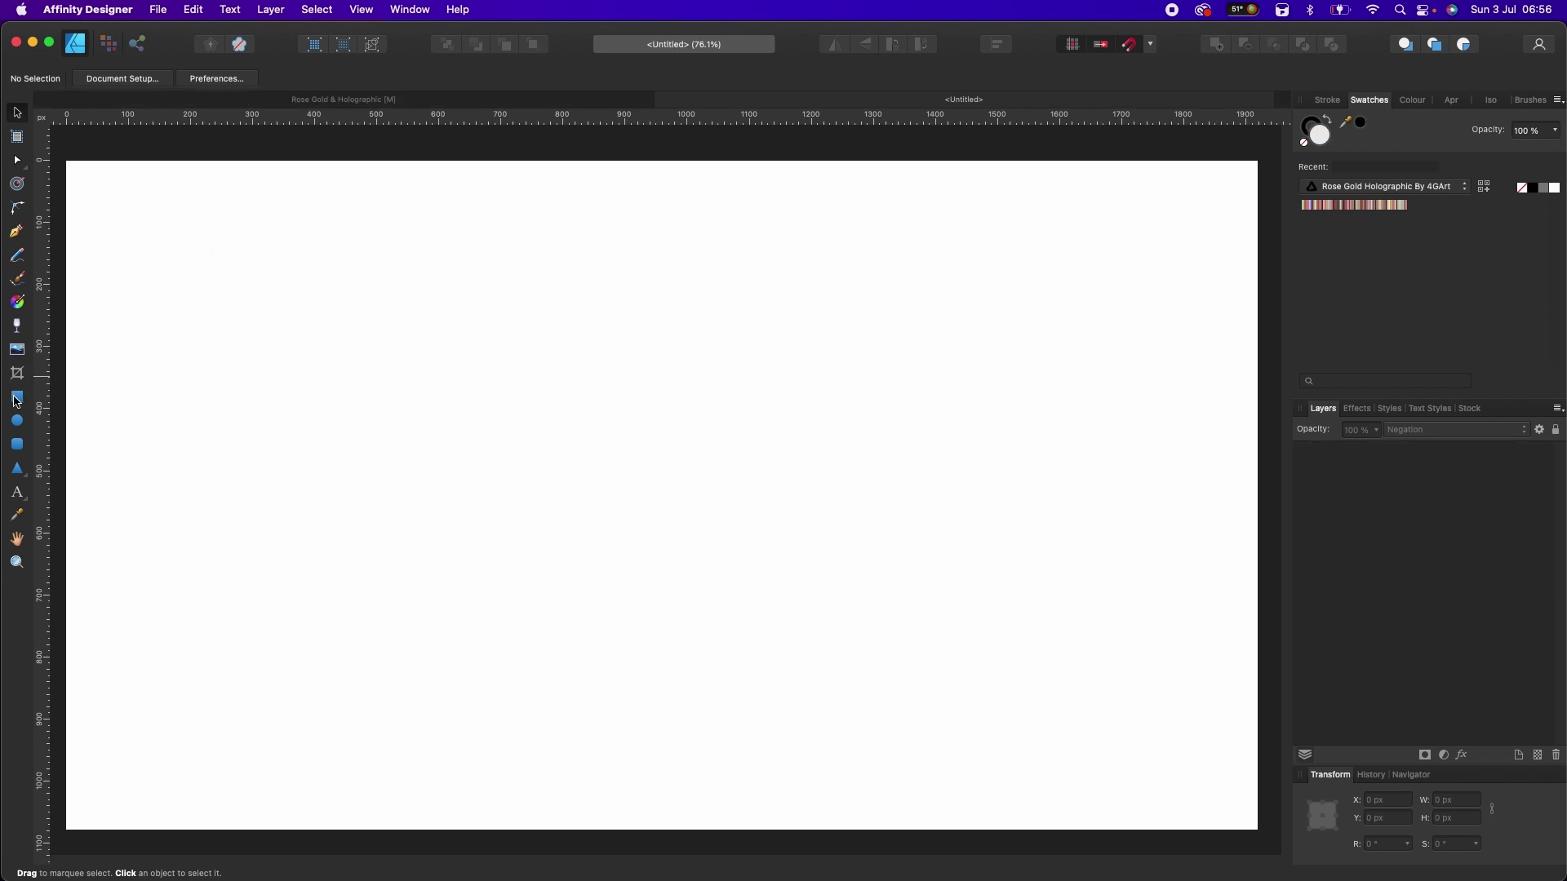
Step: Draw a black, stroke-free rectangle covering the whole canvas and lock it
left_click(16, 397)
mouse_move(67, 160)
left_mouse_down()
mouse_move(996, 758)
mouse_move(1260, 831)
left_mouse_up()
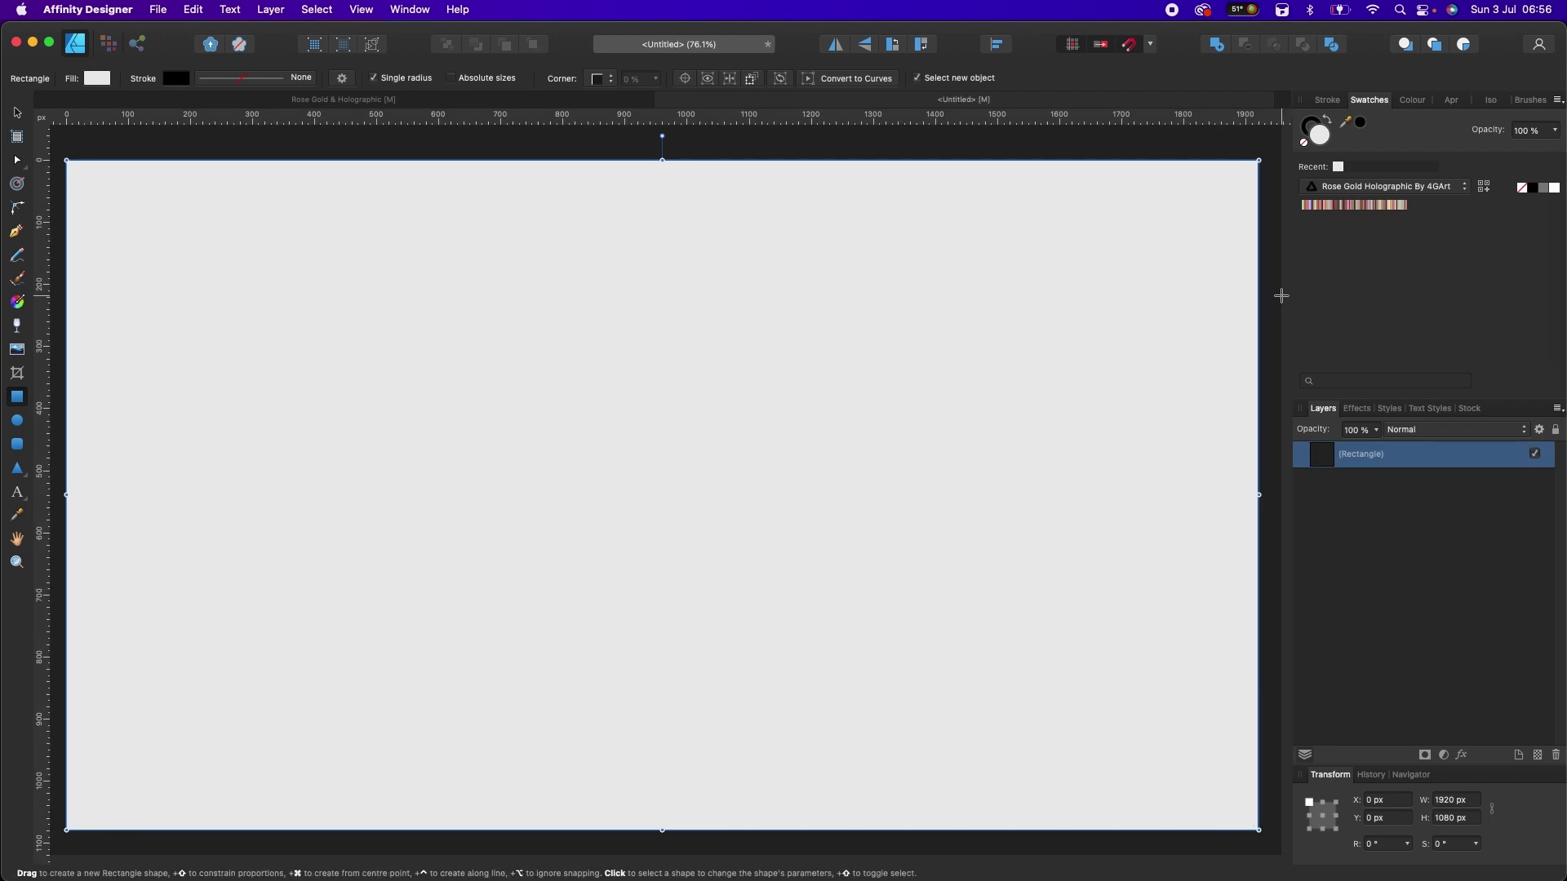
left_click(1325, 120)
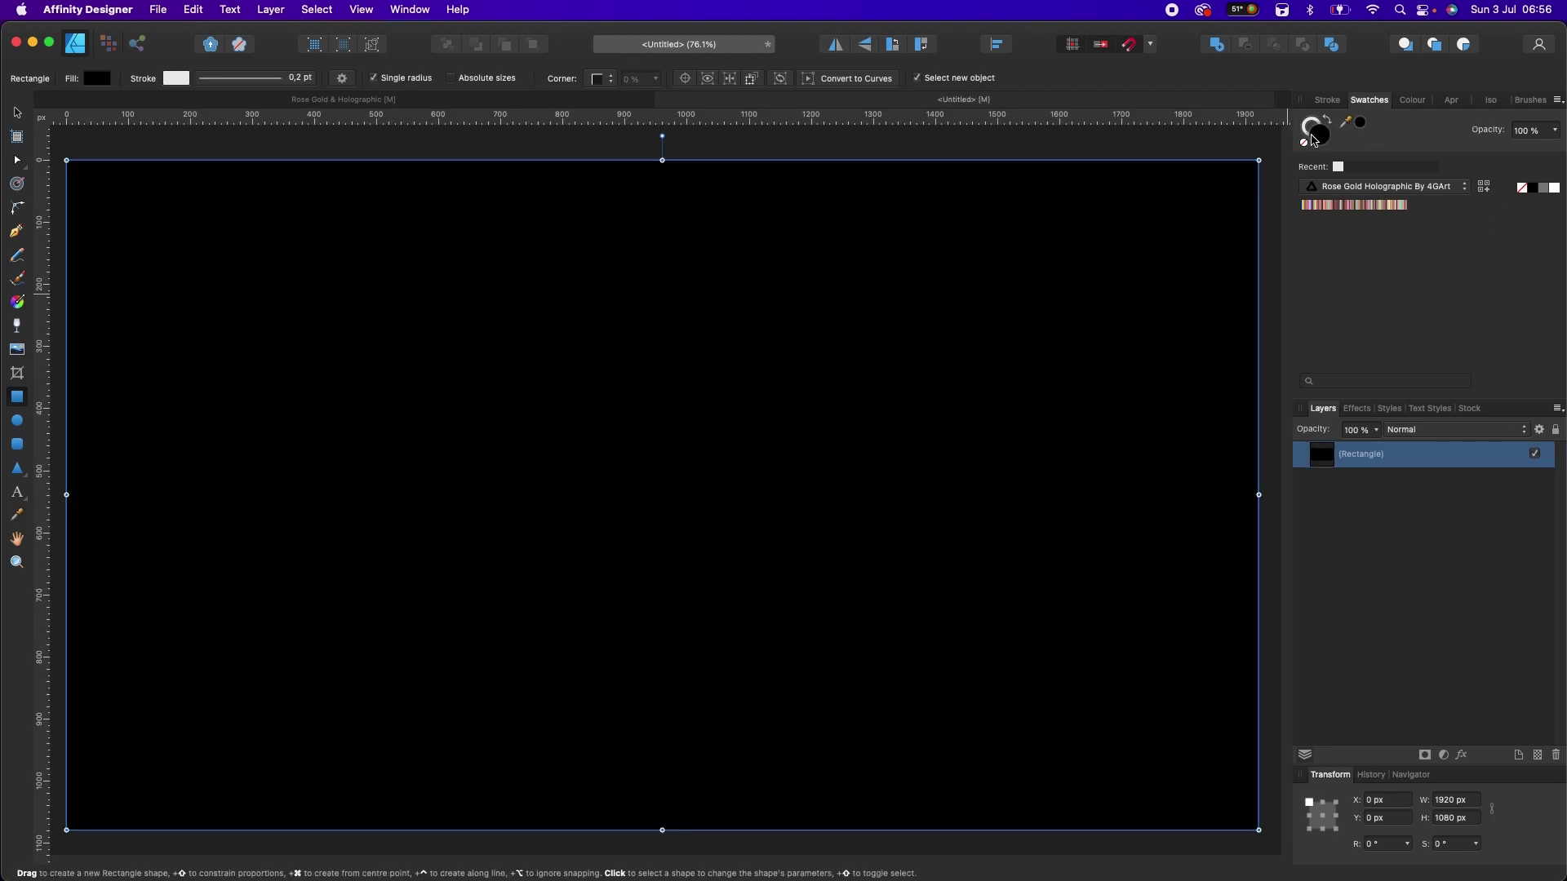
left_click(1305, 142)
left_click(1556, 430)
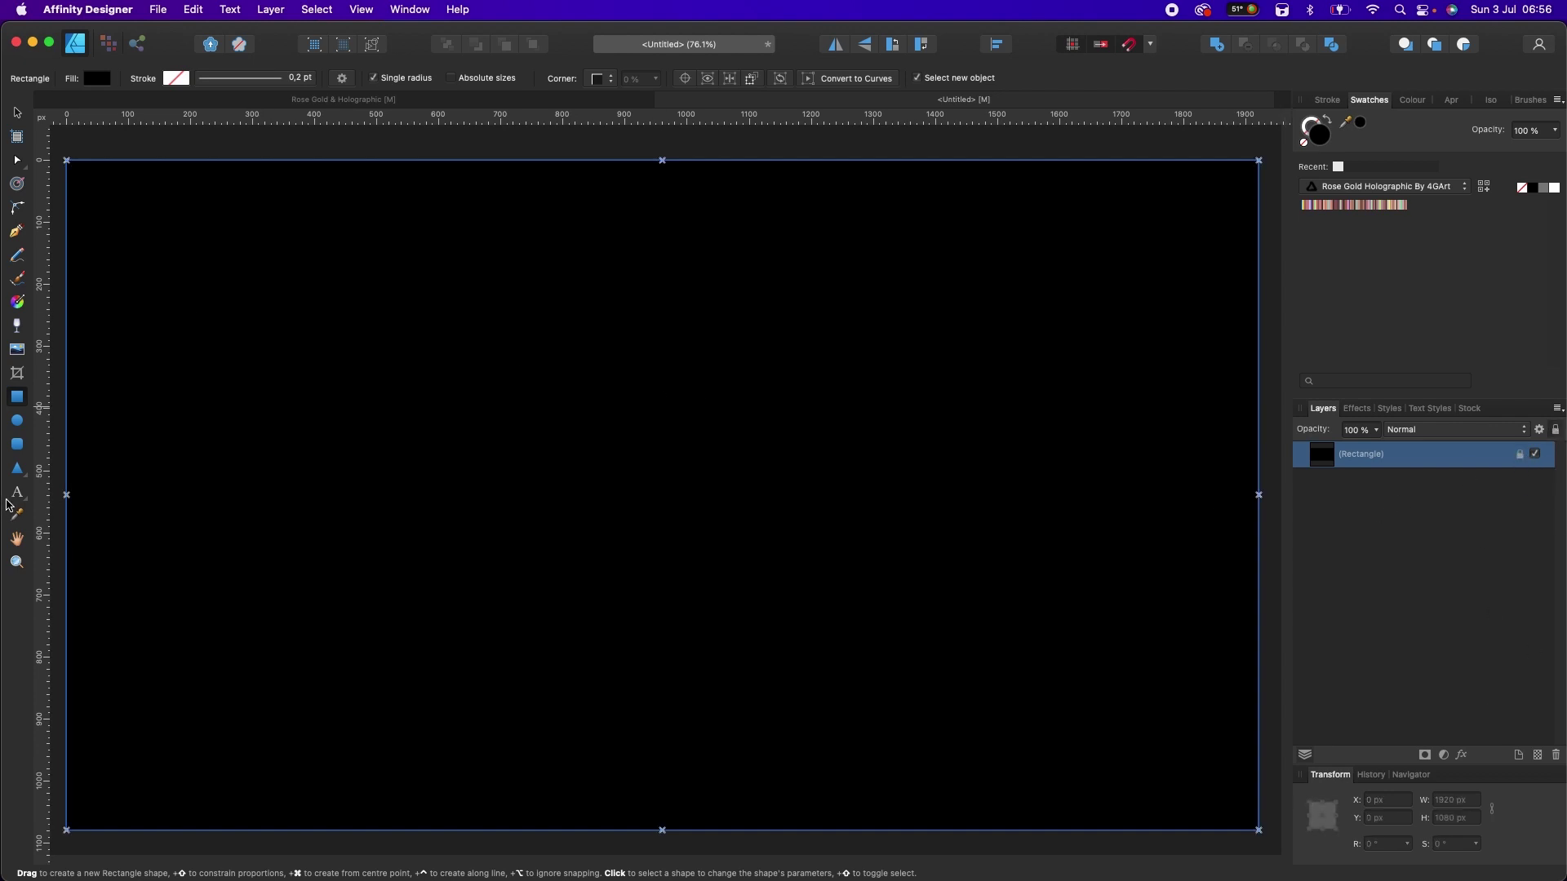
Step: Keep the rectangle's black fill and place an Artistic Text object near the upper left
left_click(17, 496)
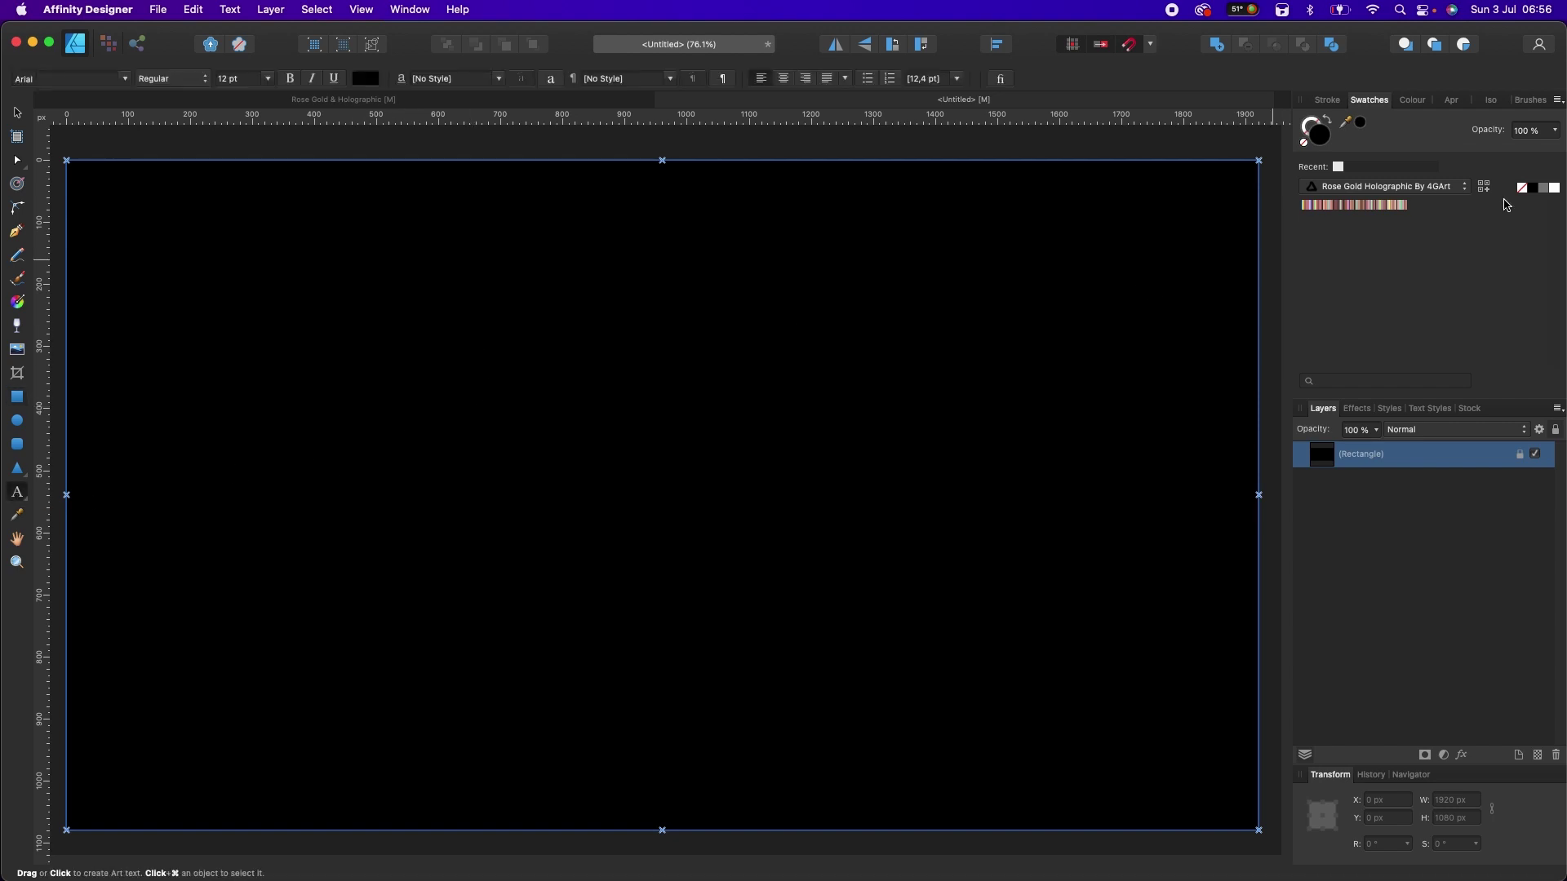
left_click(1546, 190)
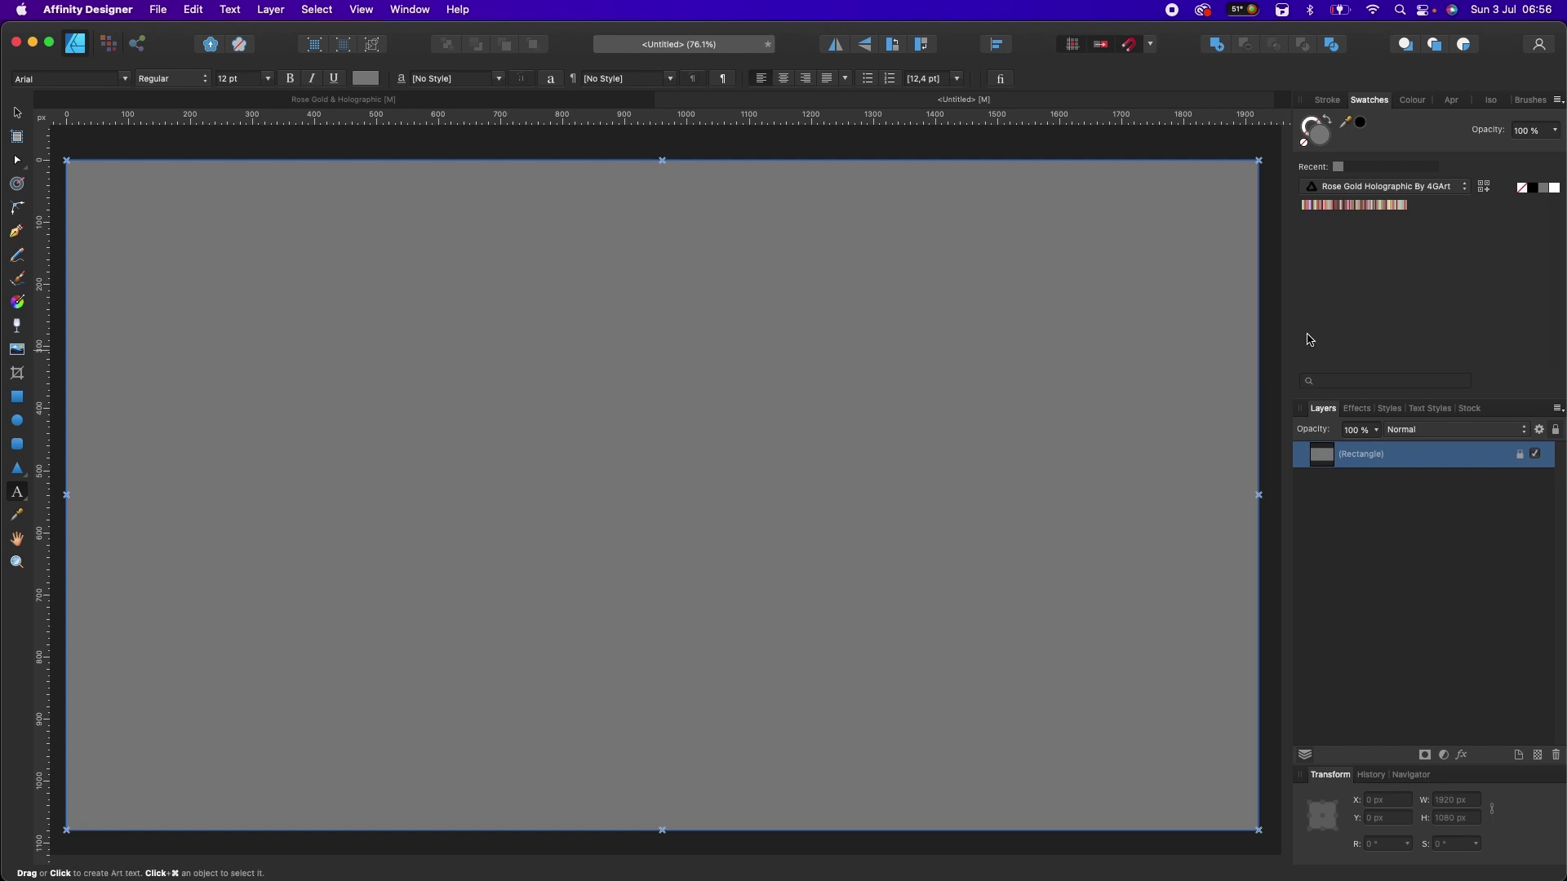
left_click(1534, 189)
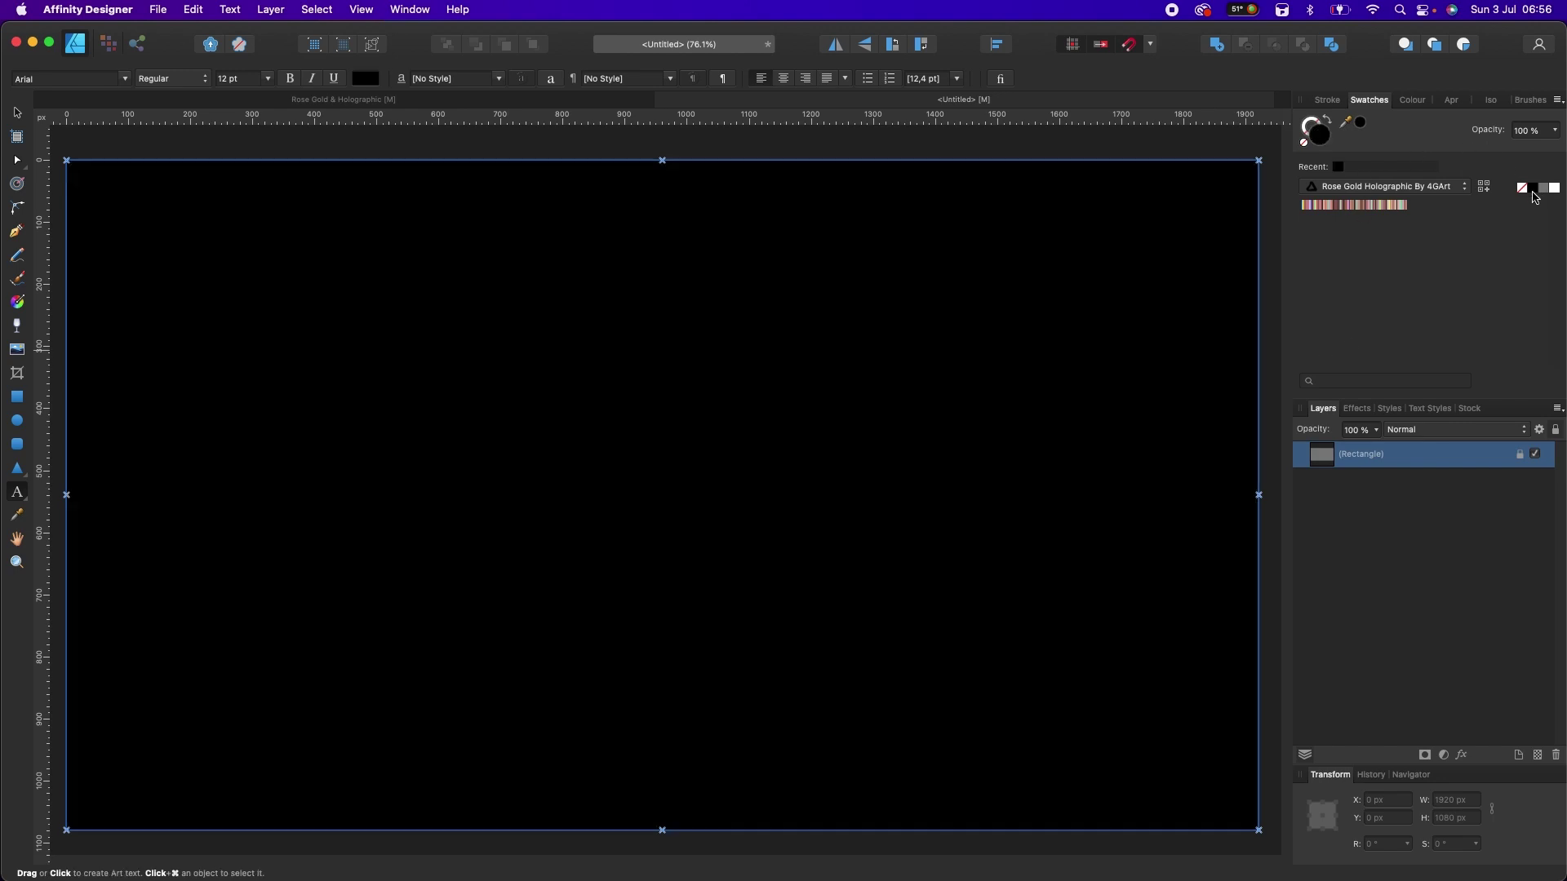
left_click_drag(361, 343, 362, 288)
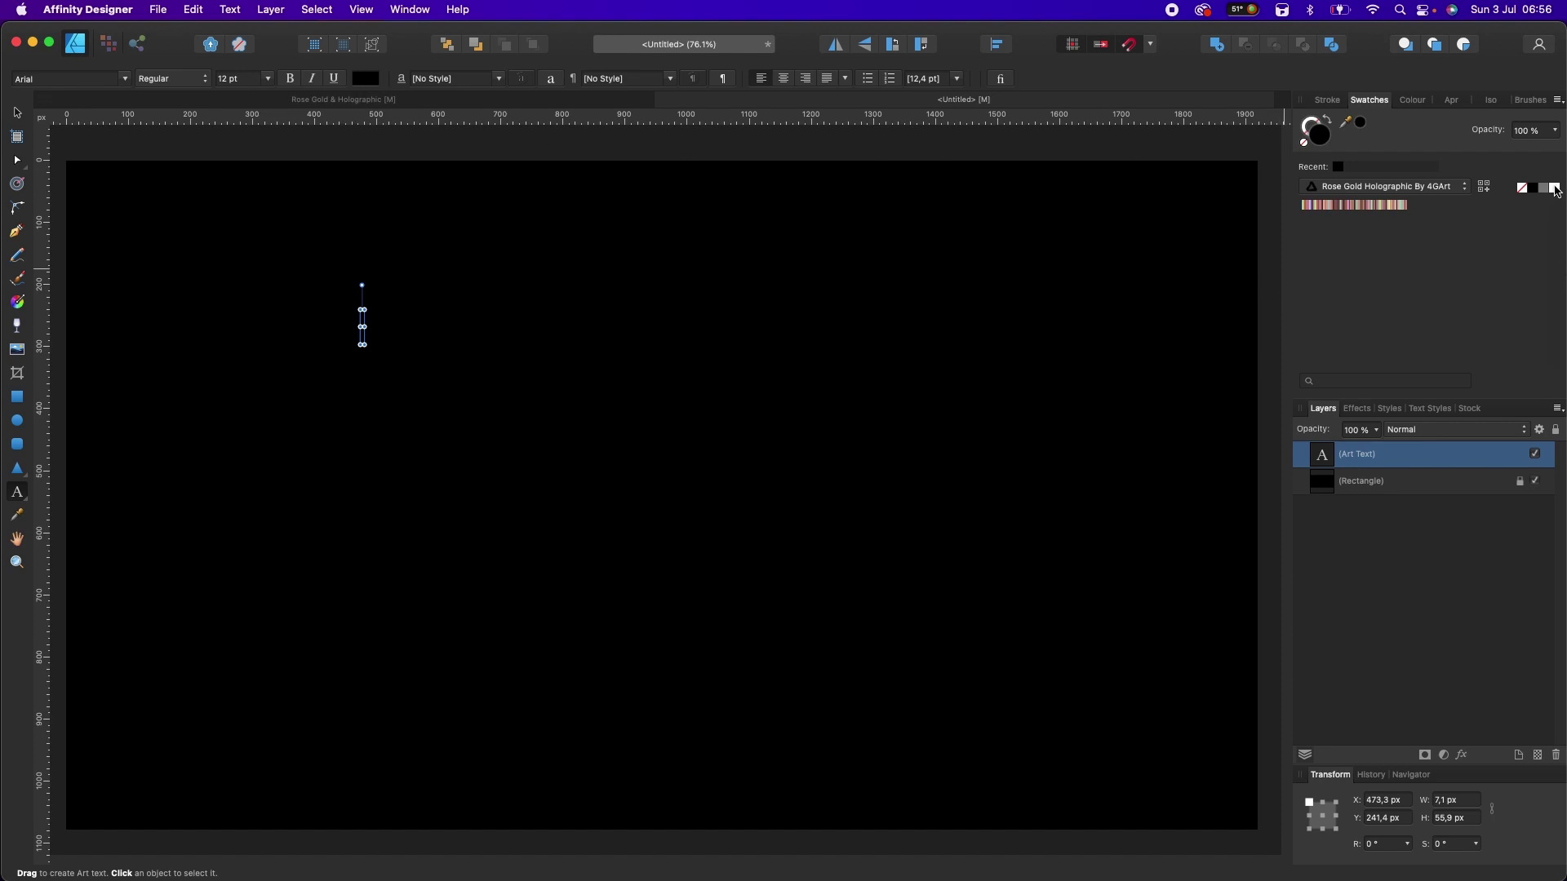
Step: Type 'ROSE GOLD' in white on the black canvas and select all its characters
left_click(1555, 189)
type("r")
key("BackSpace")
type("ROSE G")
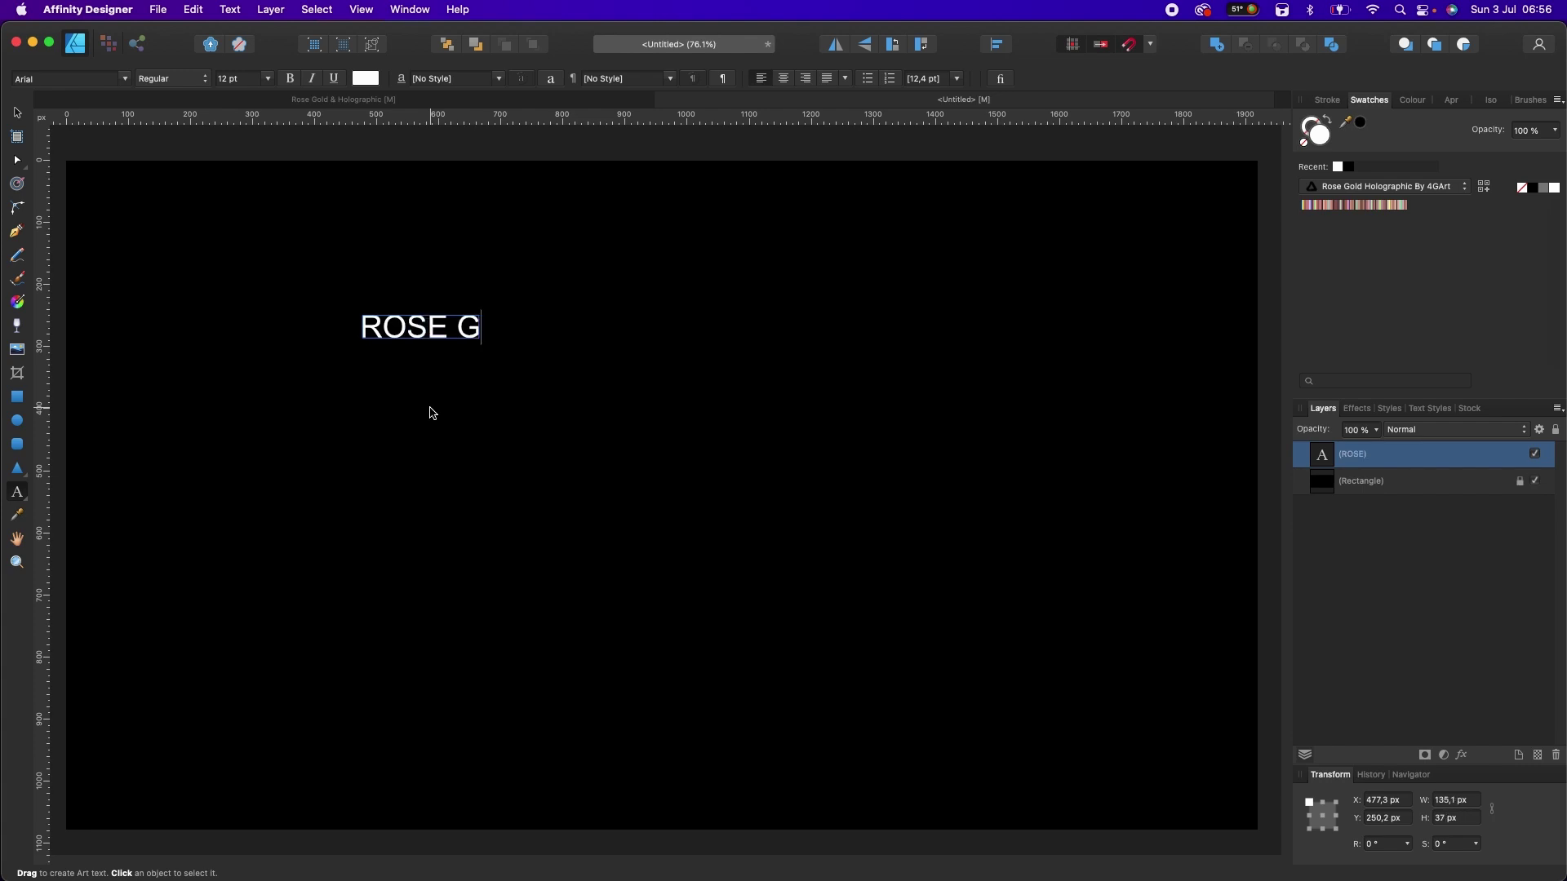
type("OLD")
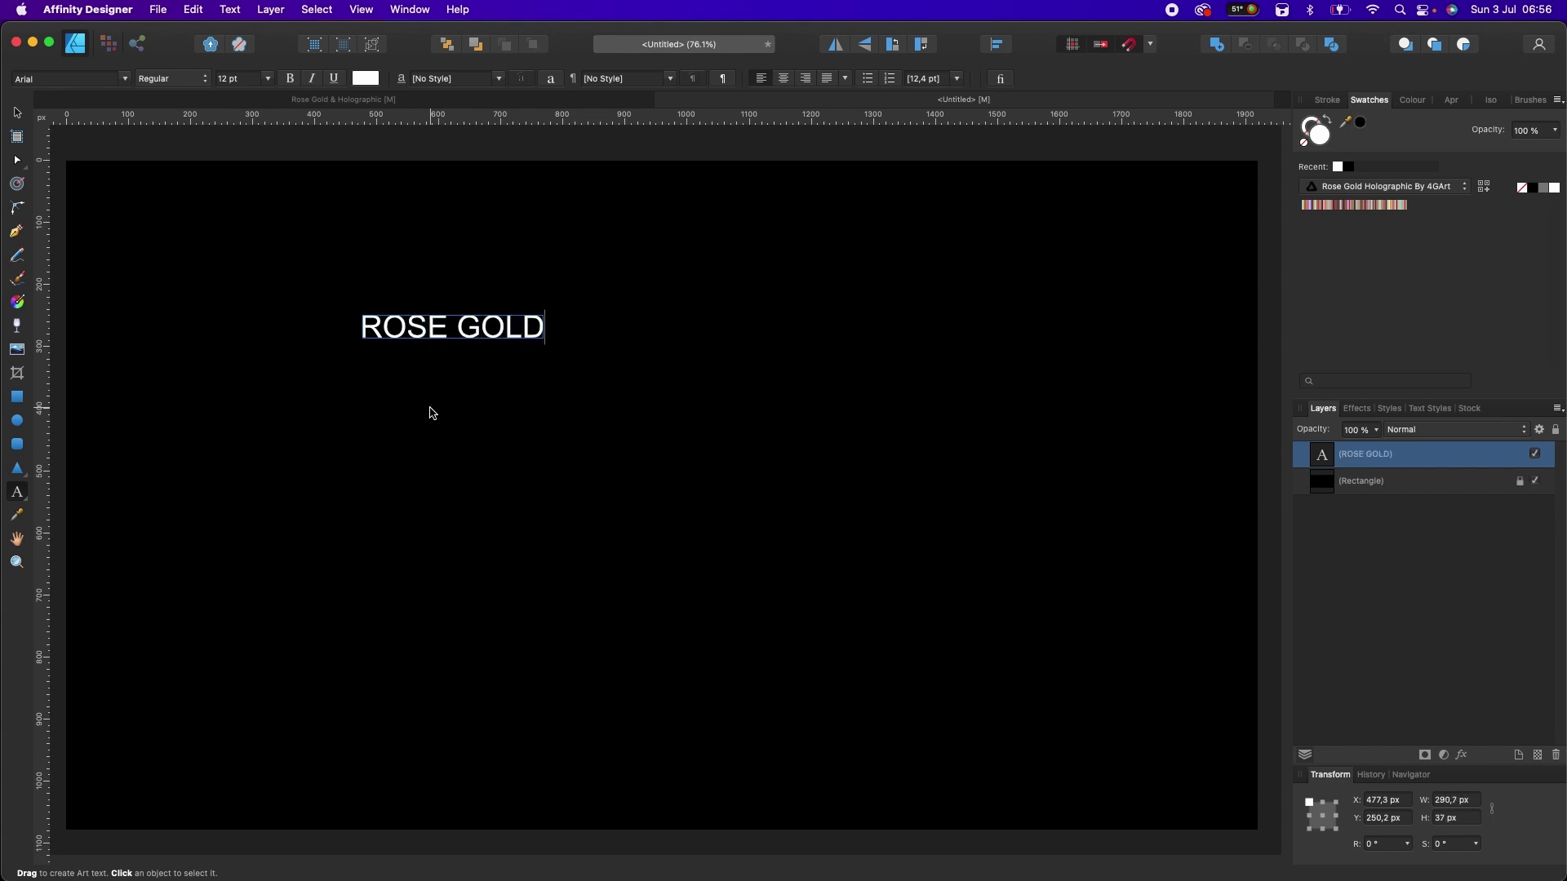
key("Escape")
triple_click(439, 324)
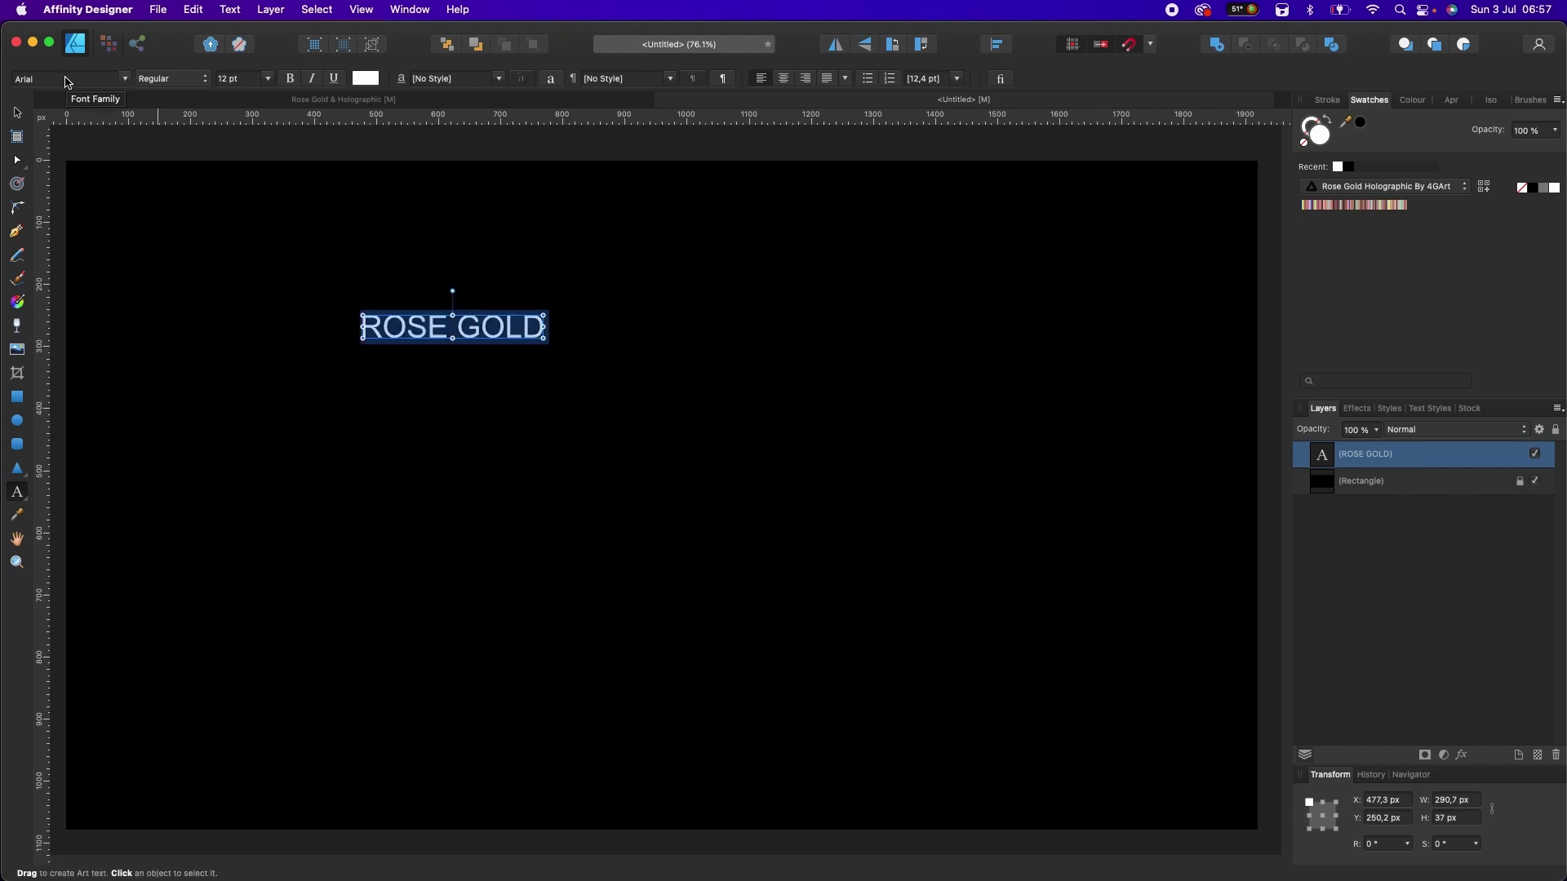
Step: Set the ROSE GOLD text in the Bison font
left_click(67, 79)
type("b")
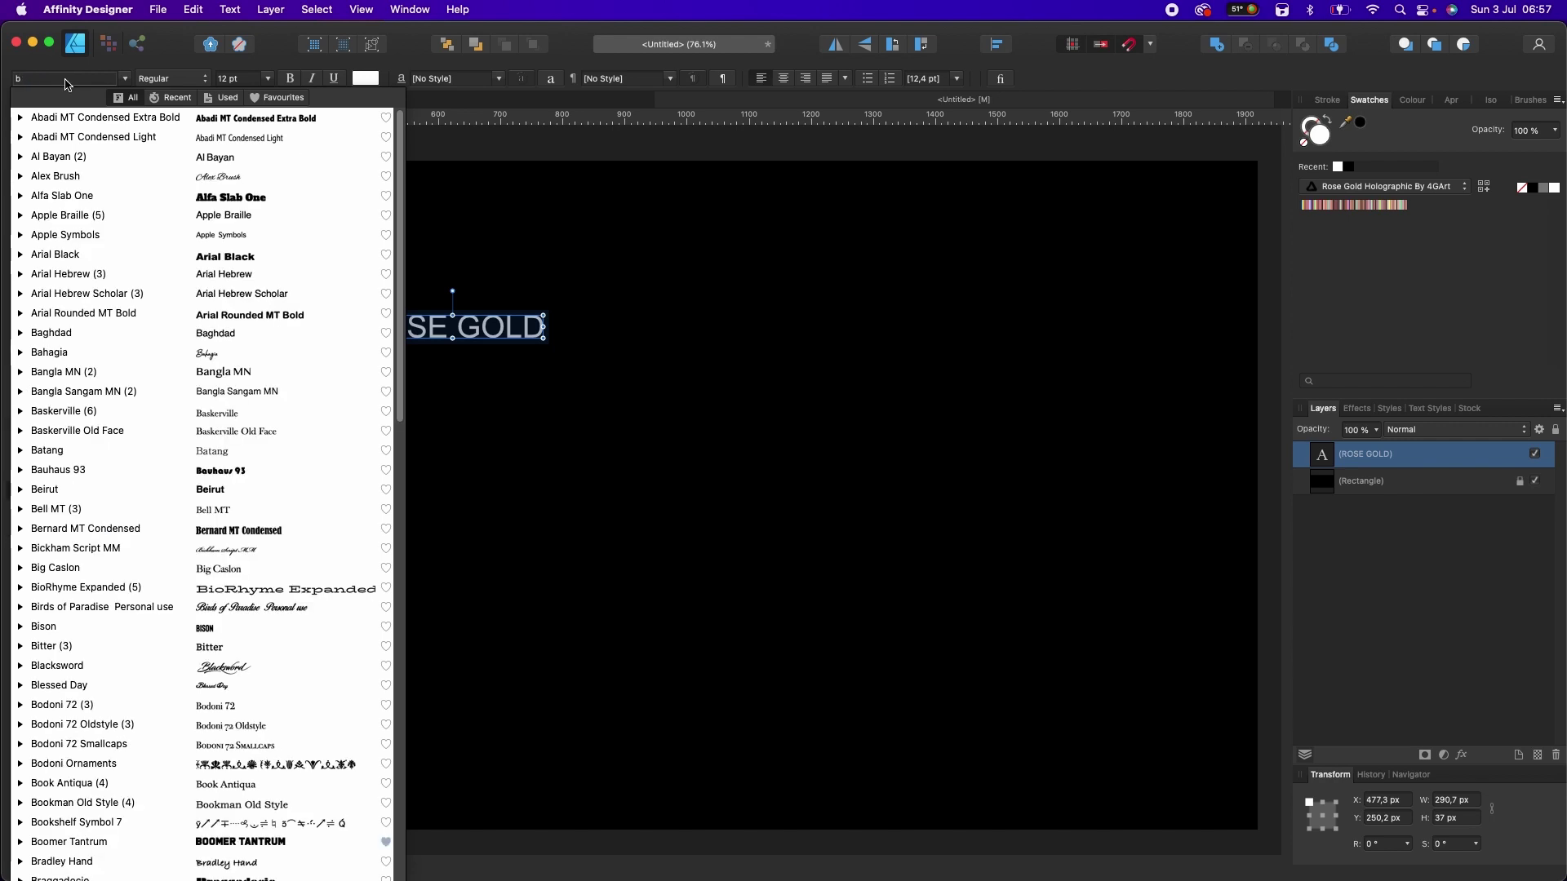
left_click(85, 628)
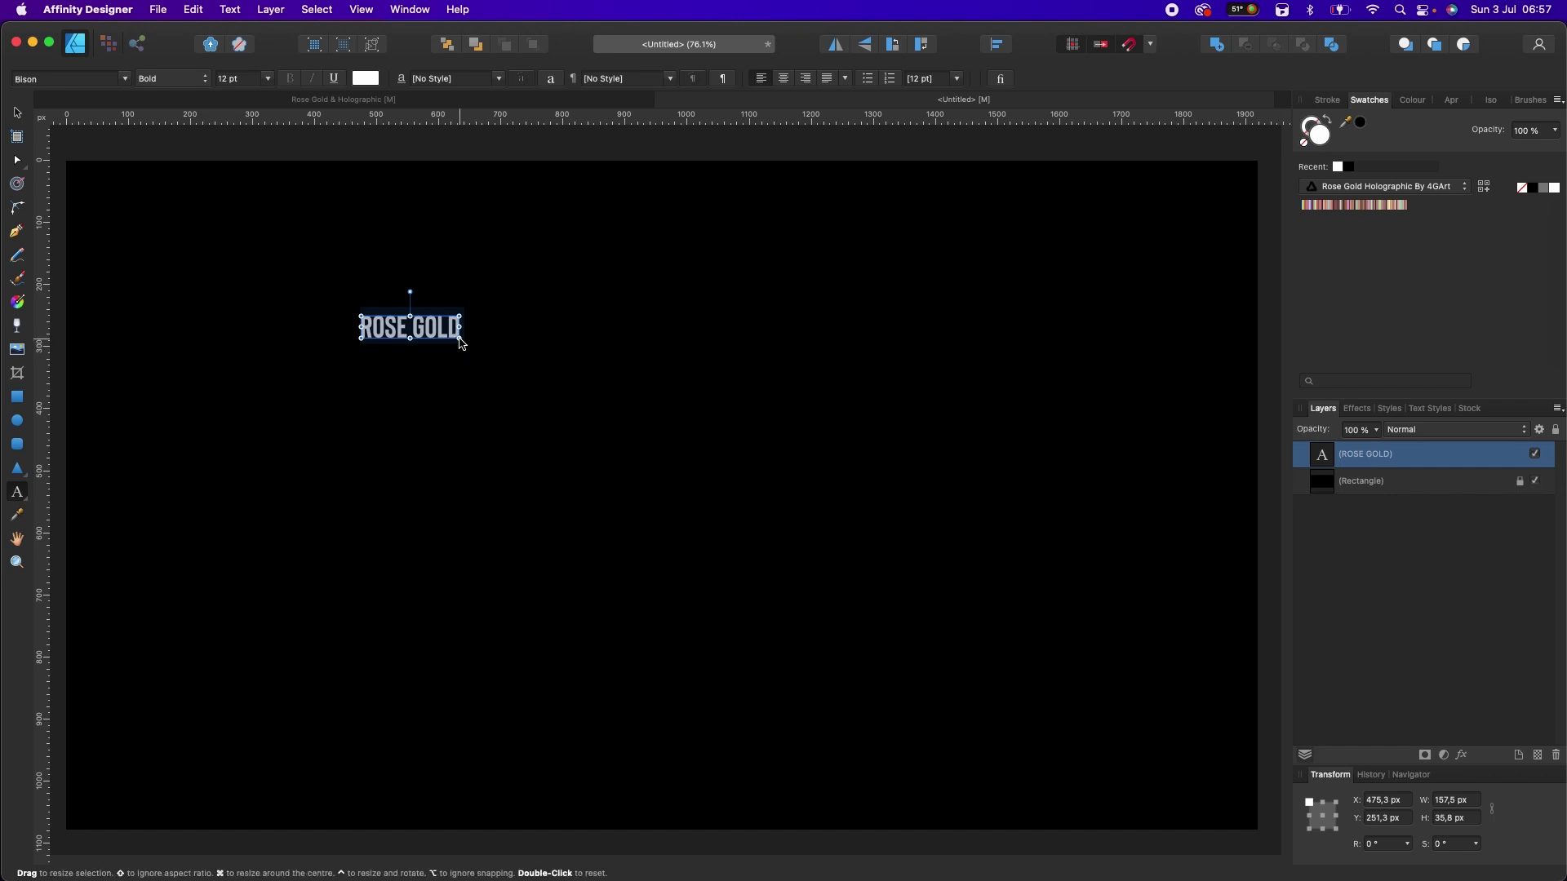
Step: Scale ROSE GOLD up to about 82.4 pt and move it up and left
left_click_drag(462, 342, 978, 526)
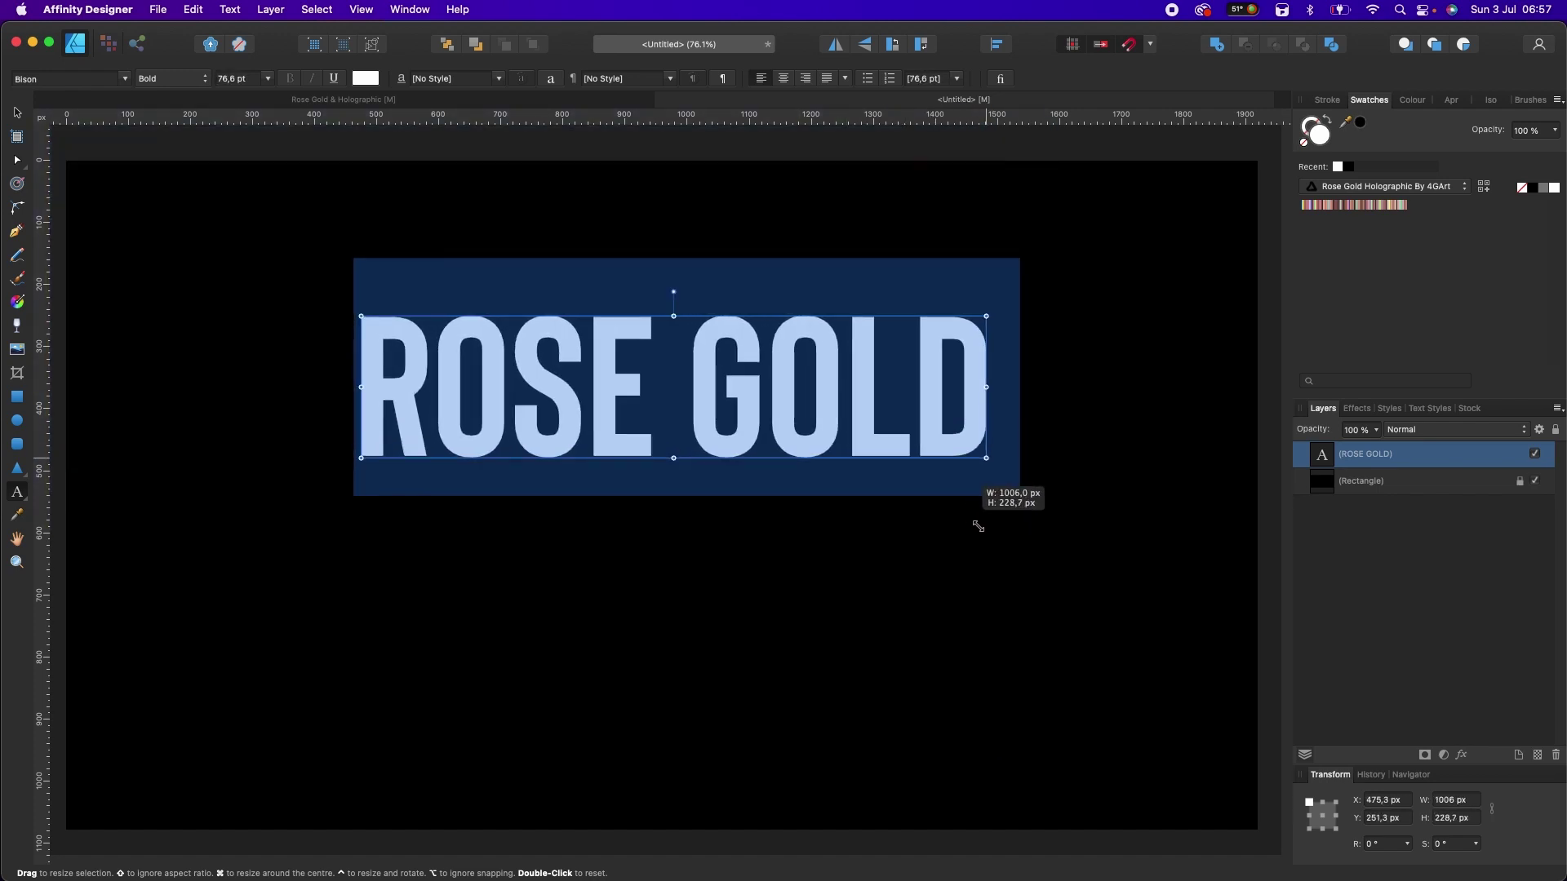
left_click_drag(978, 526, 1014, 542)
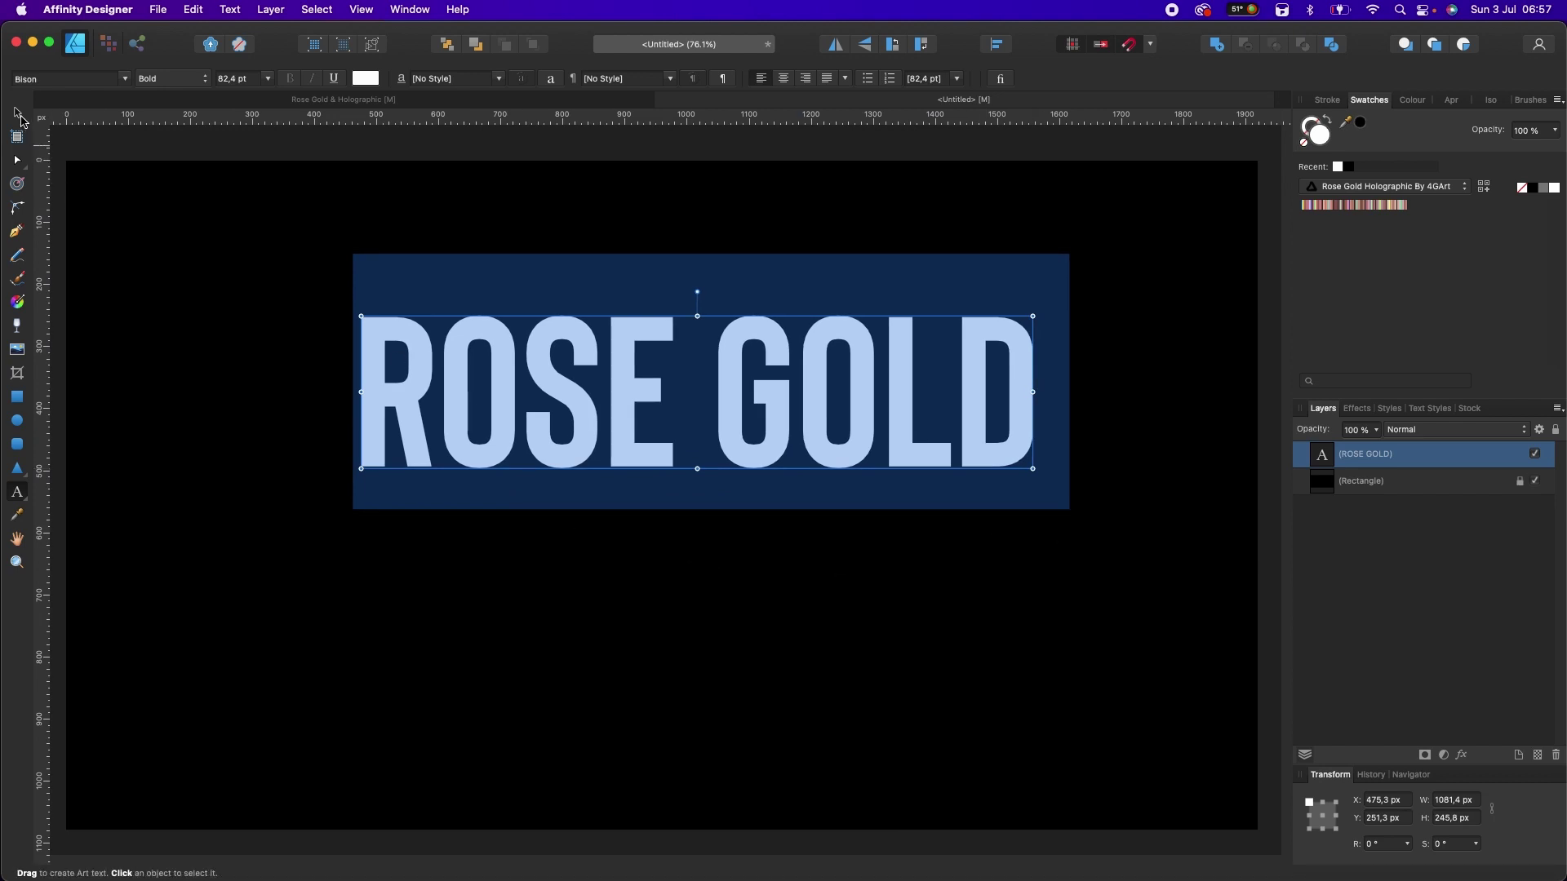
left_click(17, 113)
left_click_drag(568, 397, 525, 366)
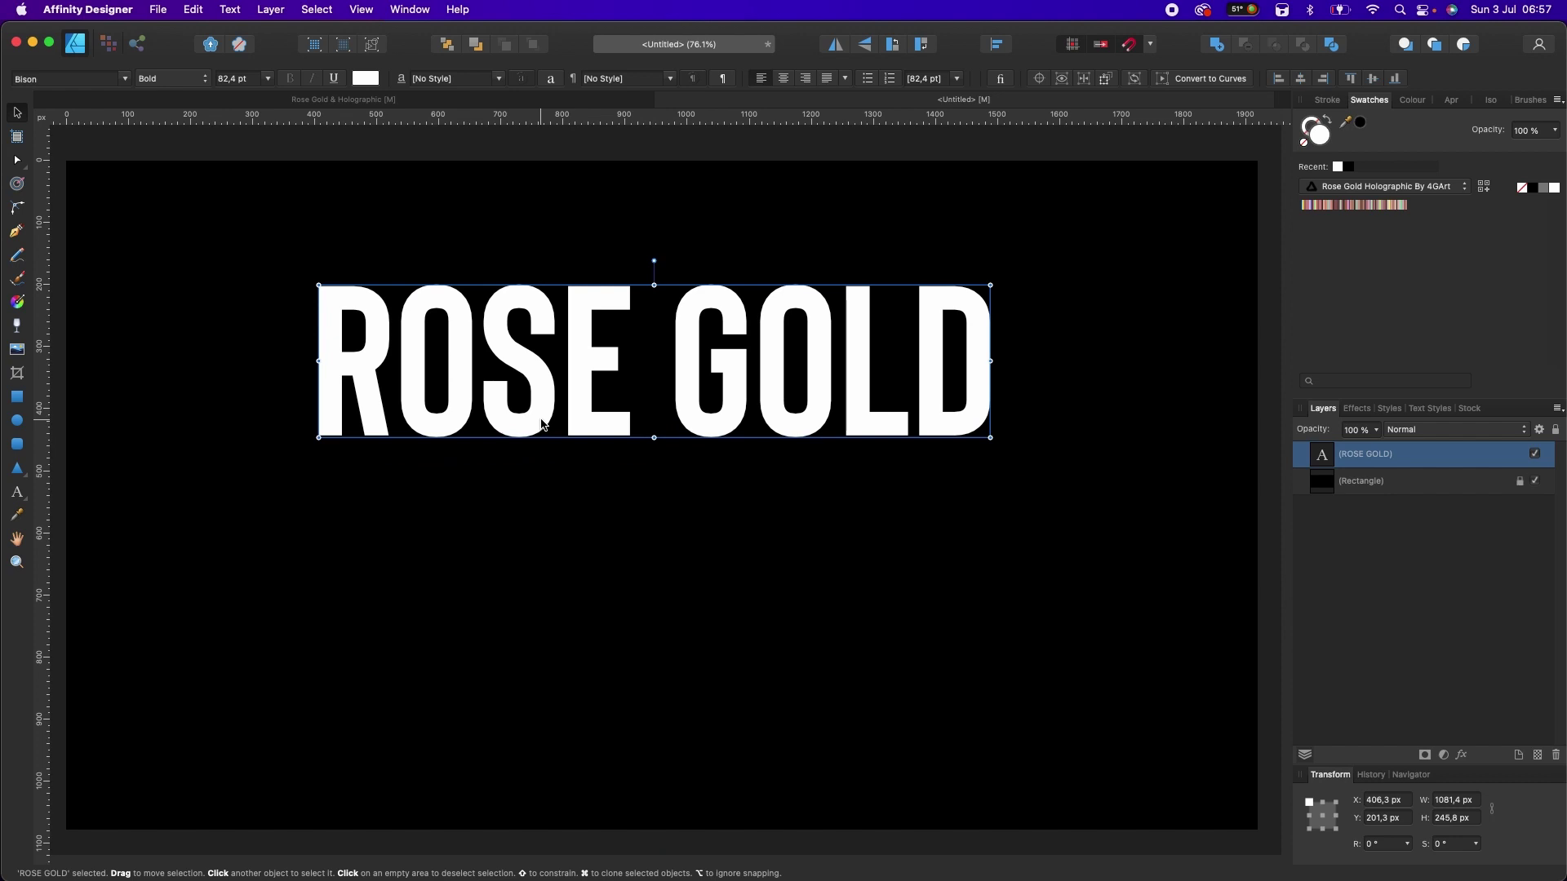
Step: Duplicate ROSE GOLD below the original and retype the copy as 'HOLOGRAPHIC'
left_click_drag(542, 423, 522, 571)
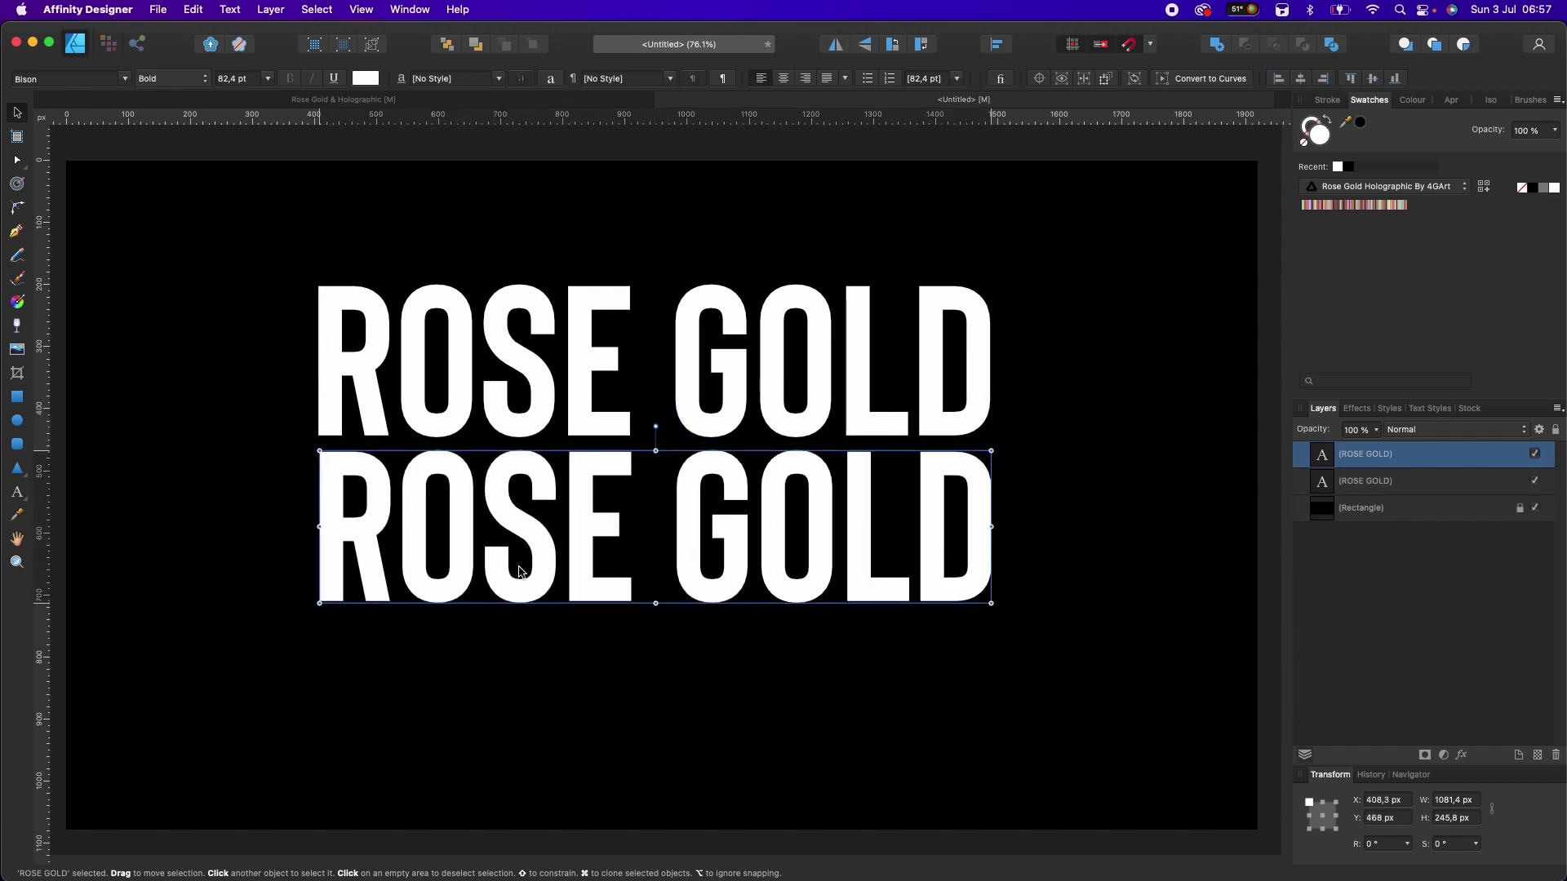
triple_click(504, 556)
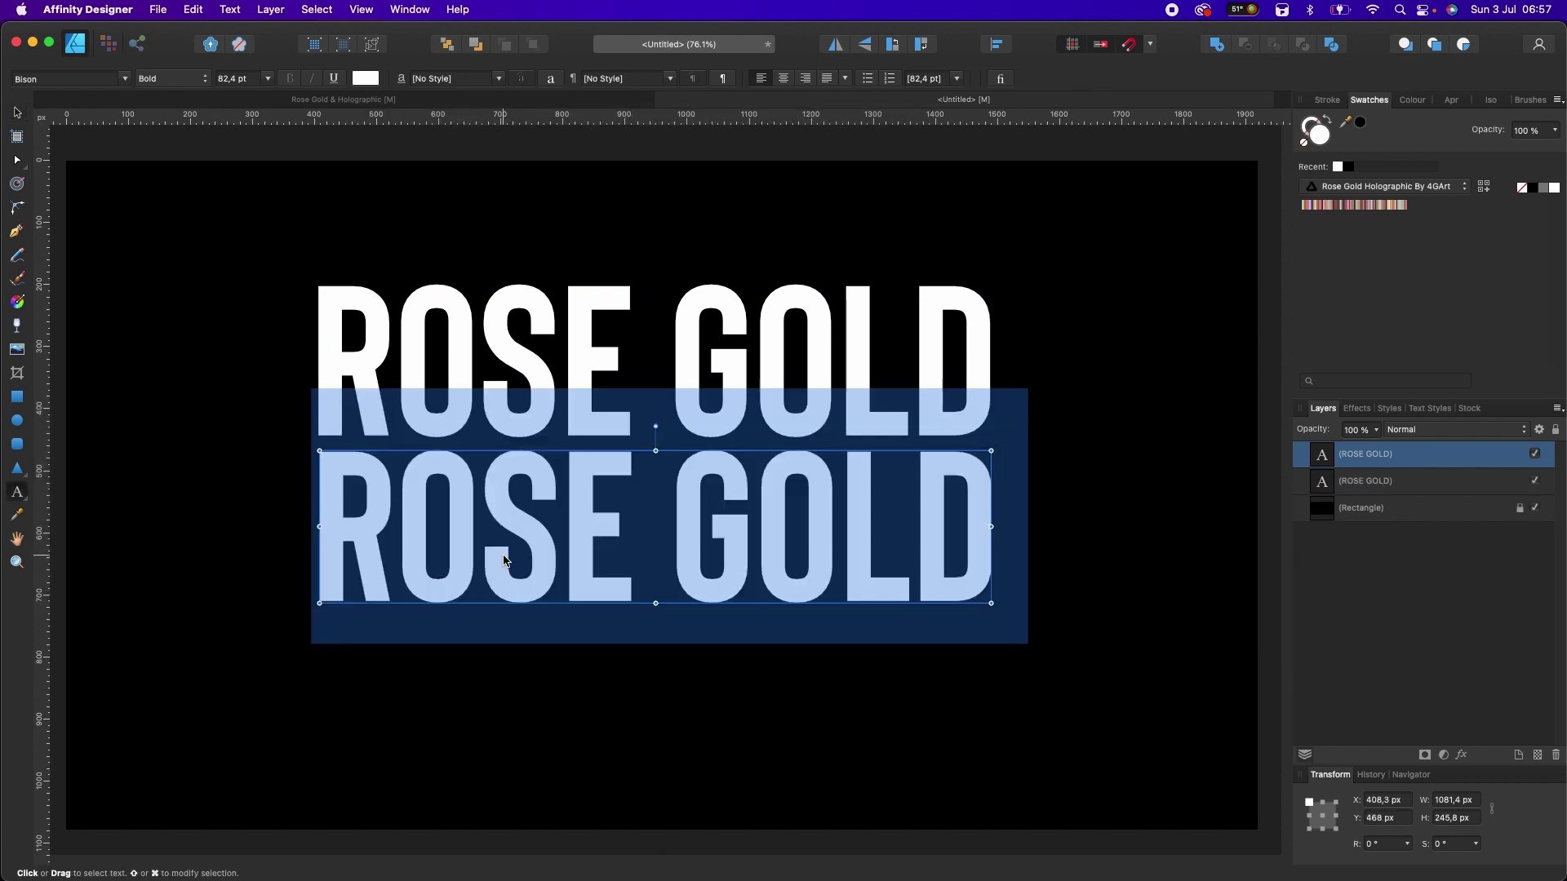
type("HOLO")
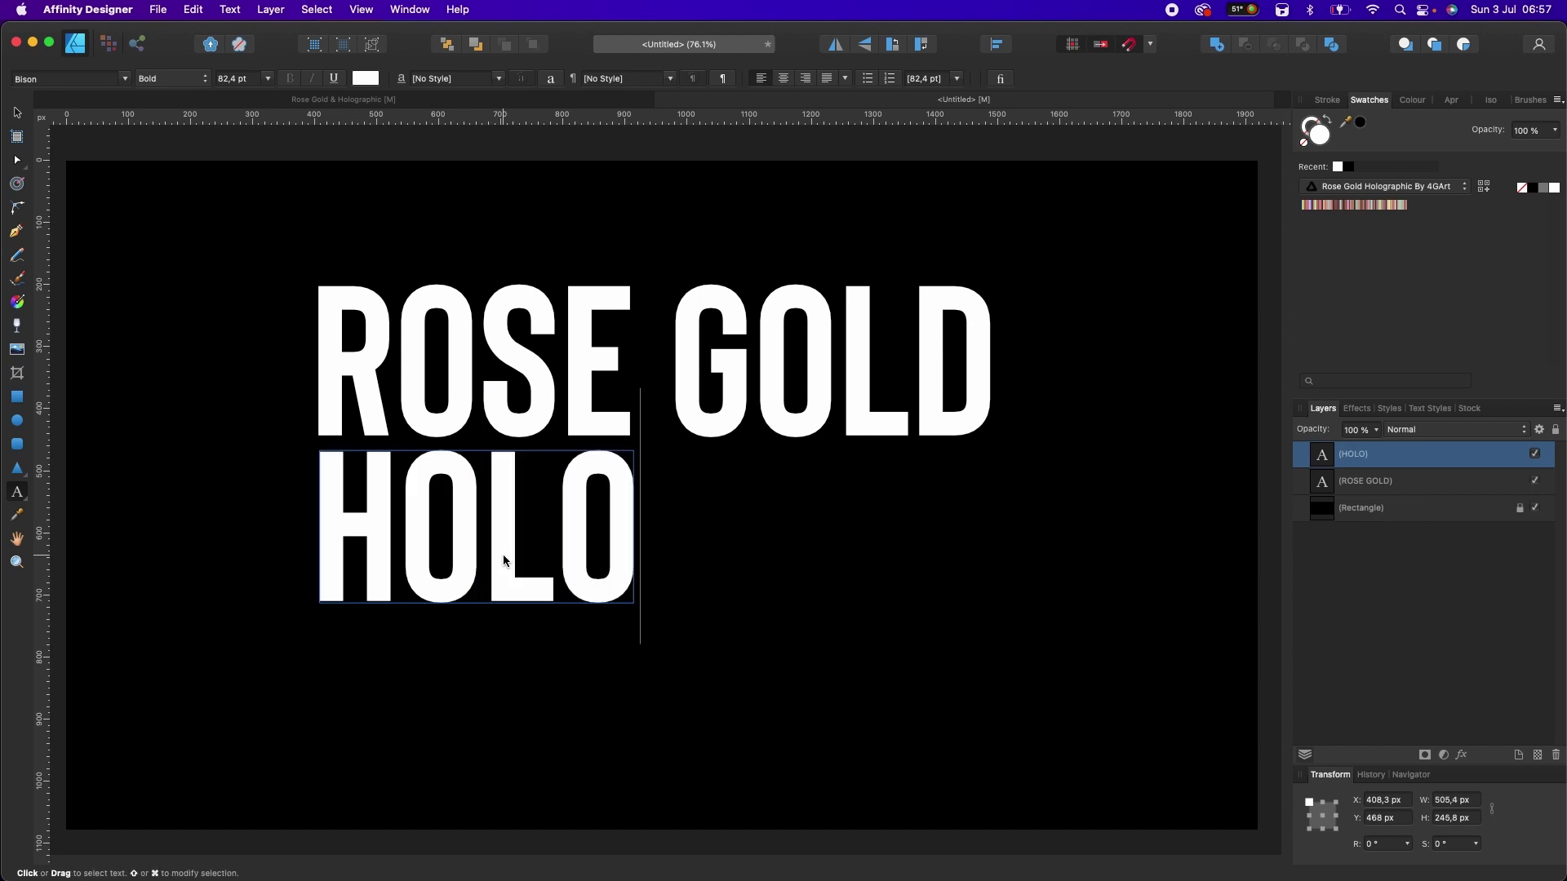
type("GRAP")
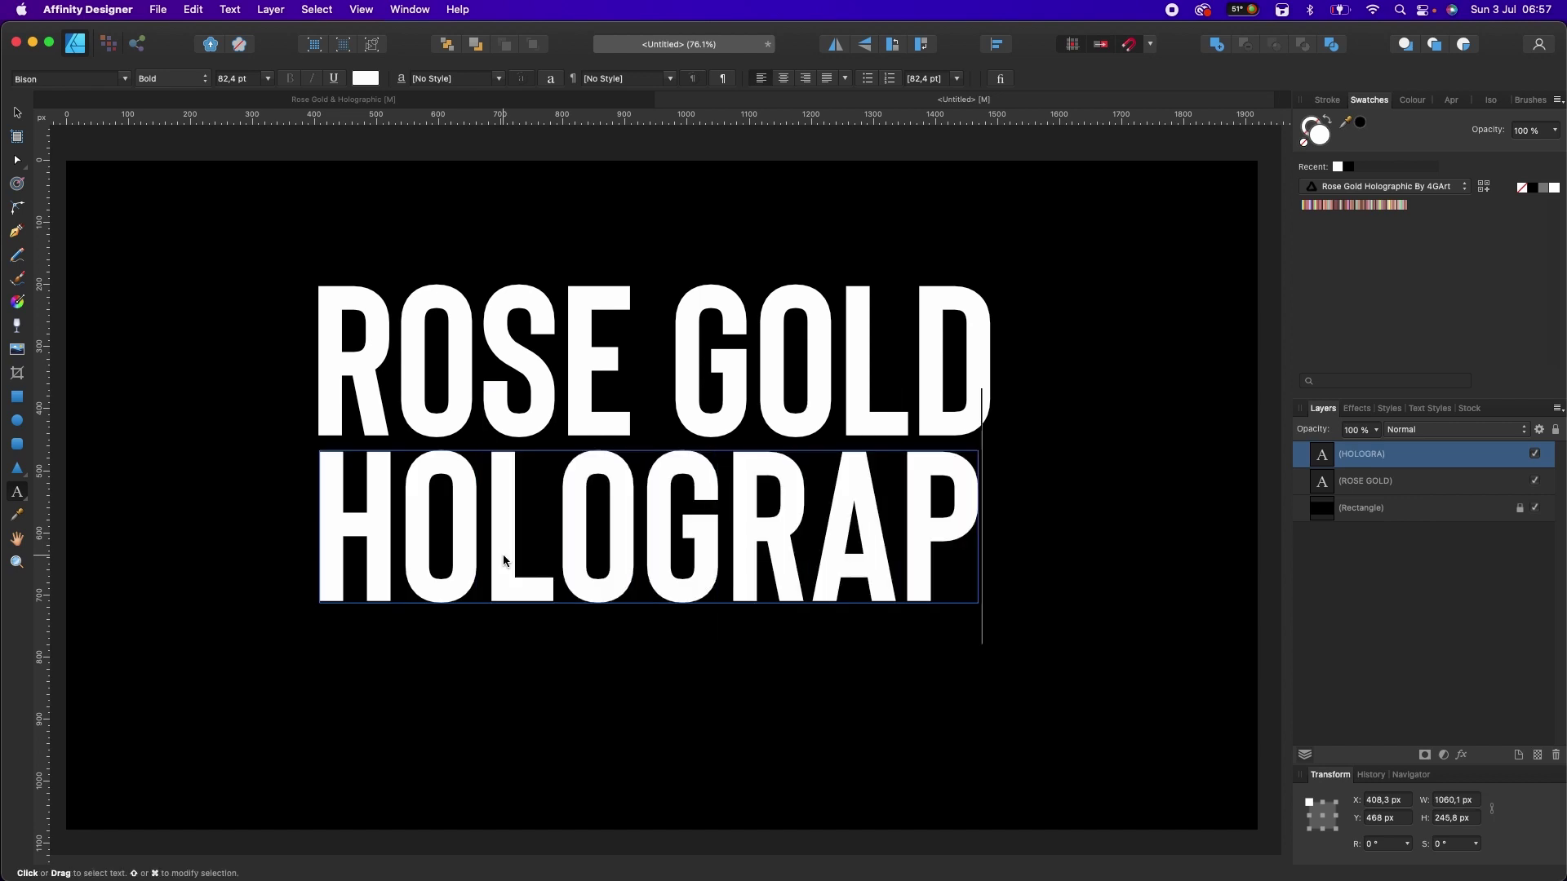
type("HIC")
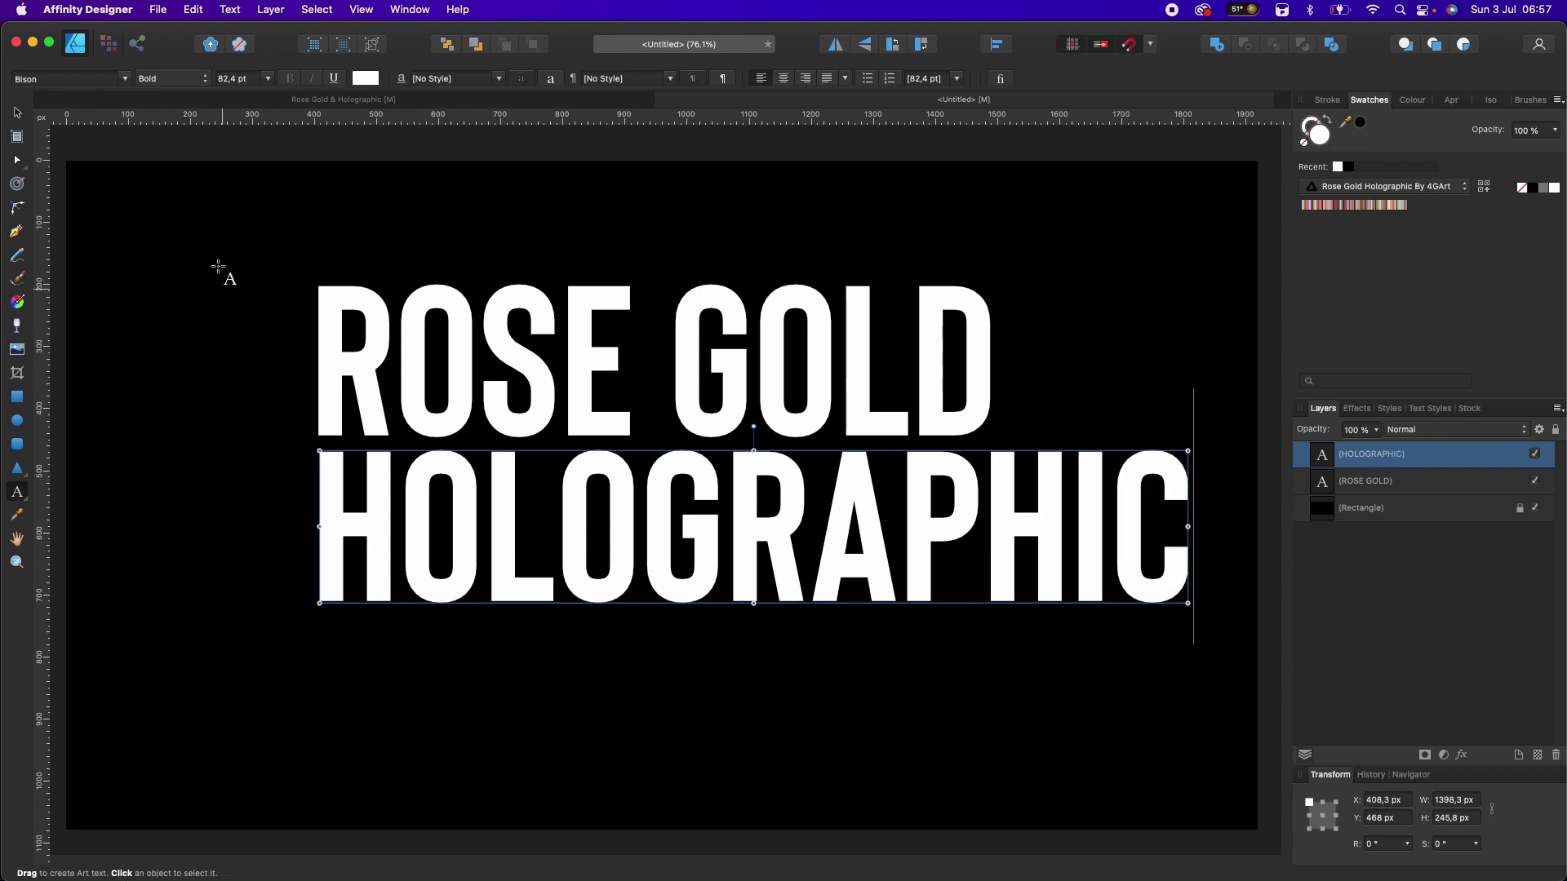
left_click(17, 113)
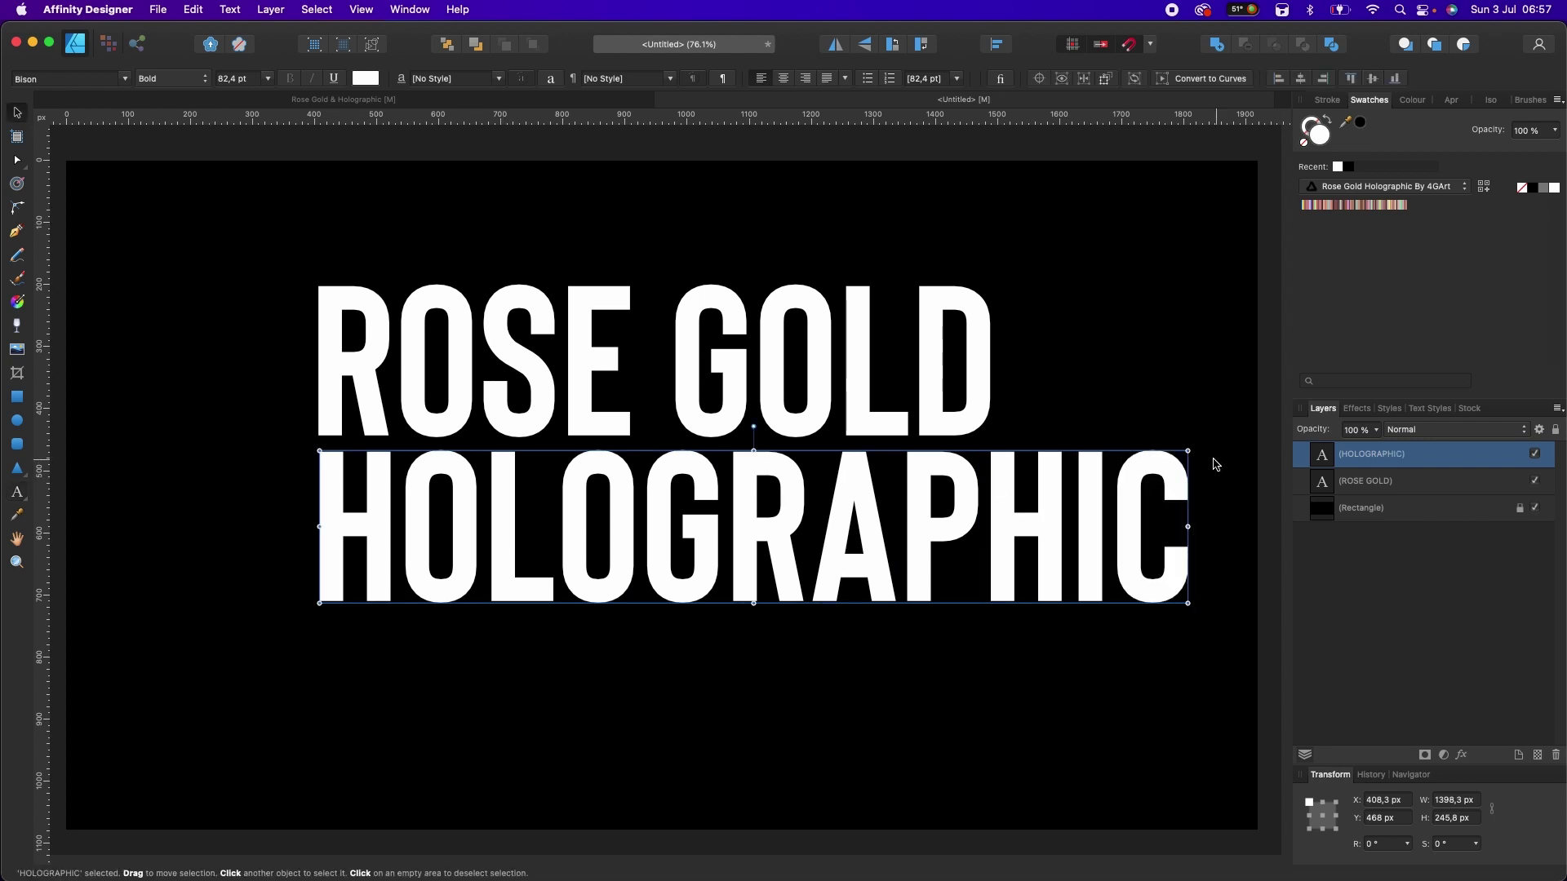
Step: Shrink HOLOGRAPHIC to 63.7 pt and move it up under ROSE GOLD
left_click_drag(1188, 451, 998, 490)
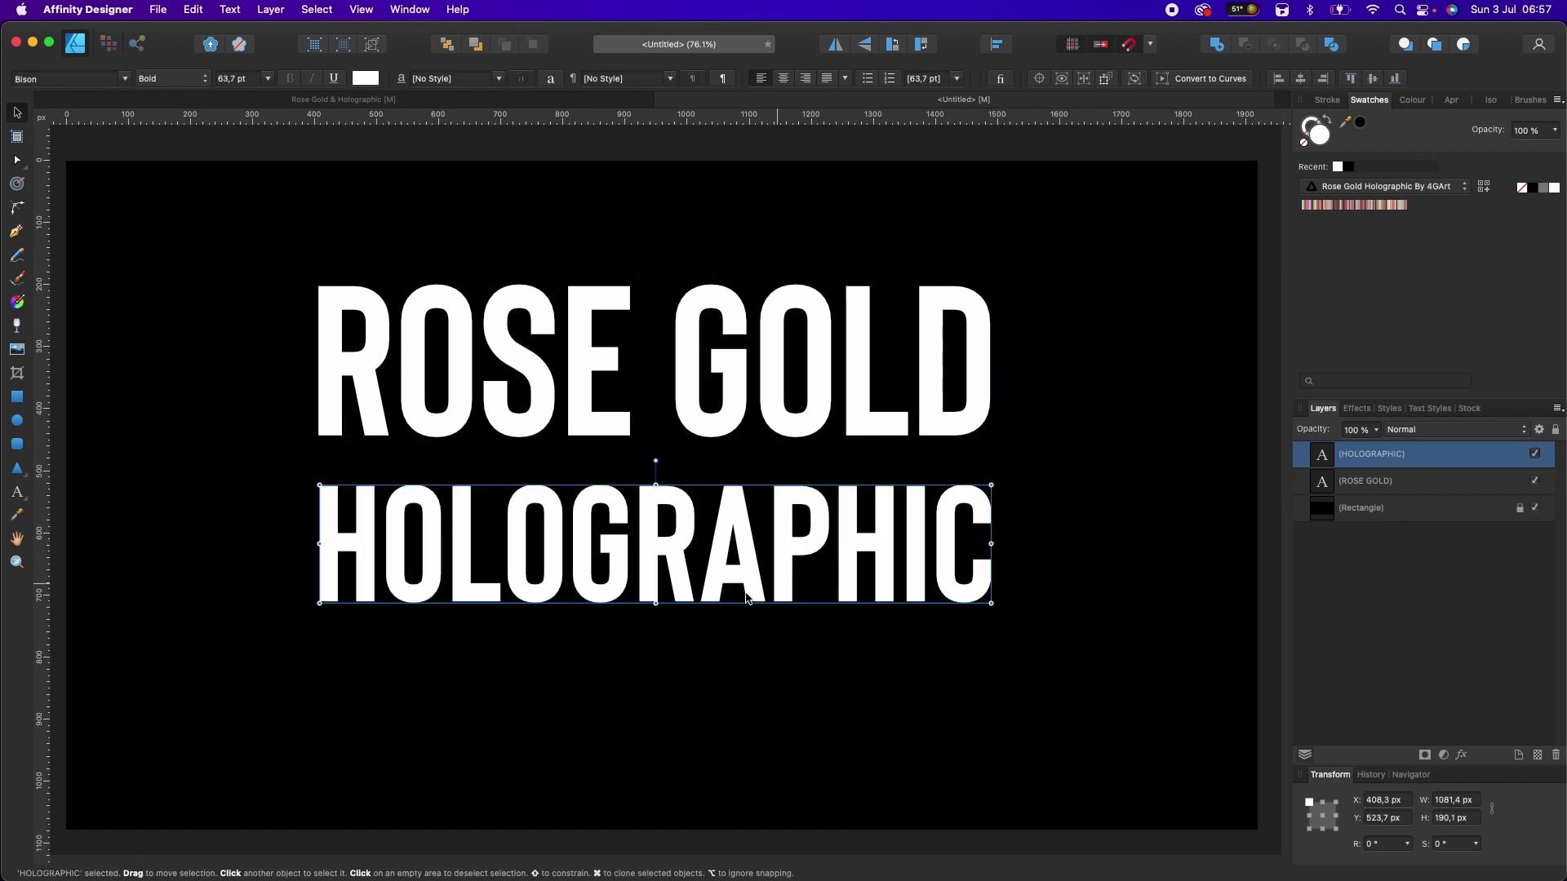
left_click_drag(672, 585, 671, 563)
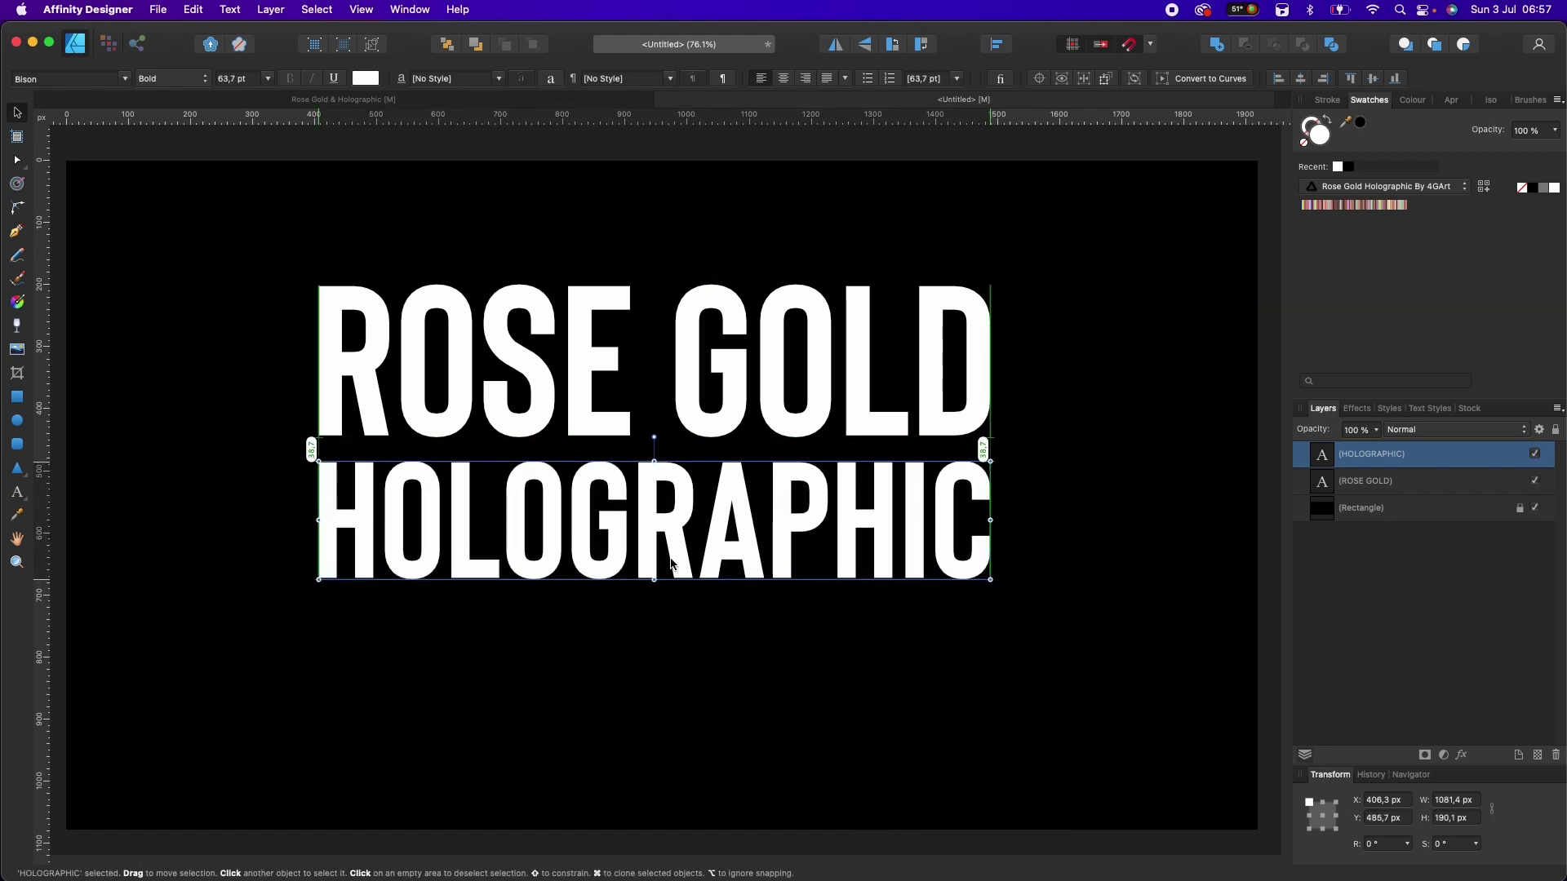
left_click(1094, 462)
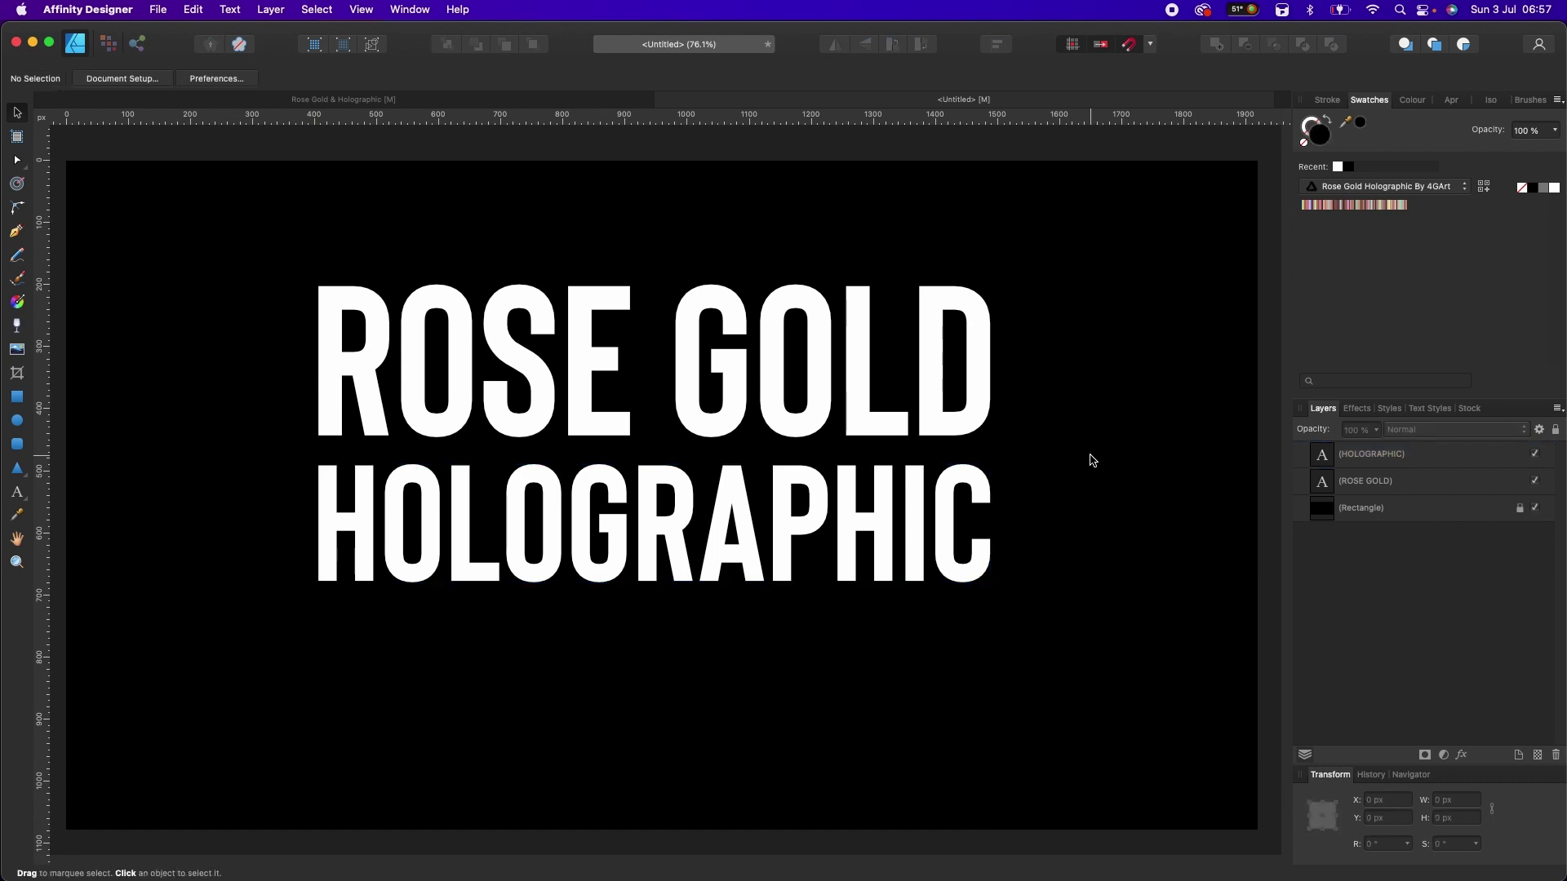
Step: Fill ROSE GOLD with the rose-gold holographic gradient swatch and make it elliptical
left_click(773, 412)
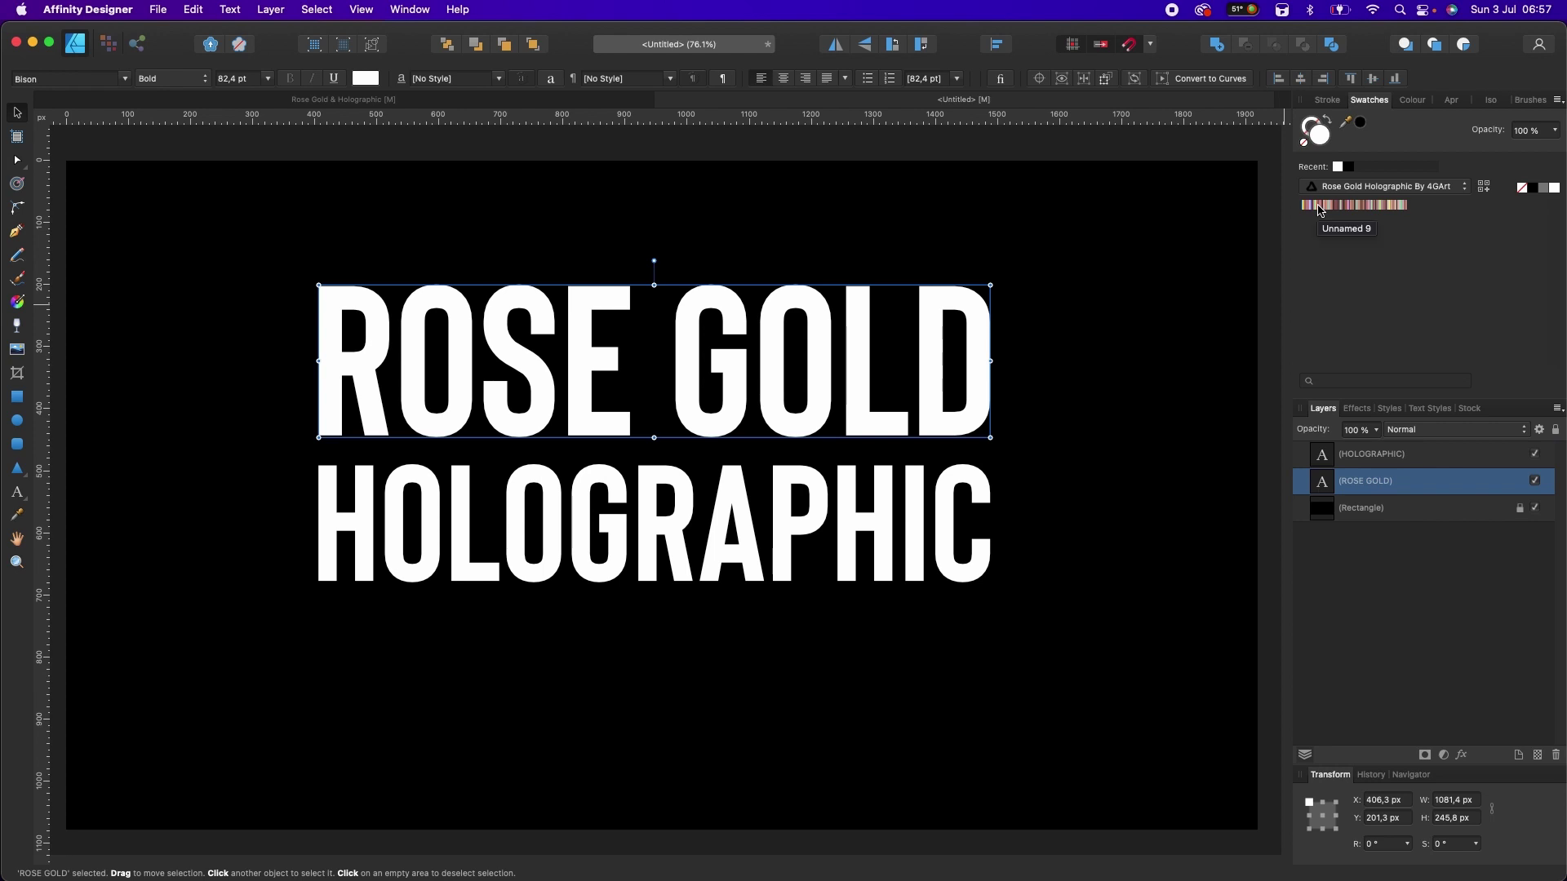
left_click(1321, 210)
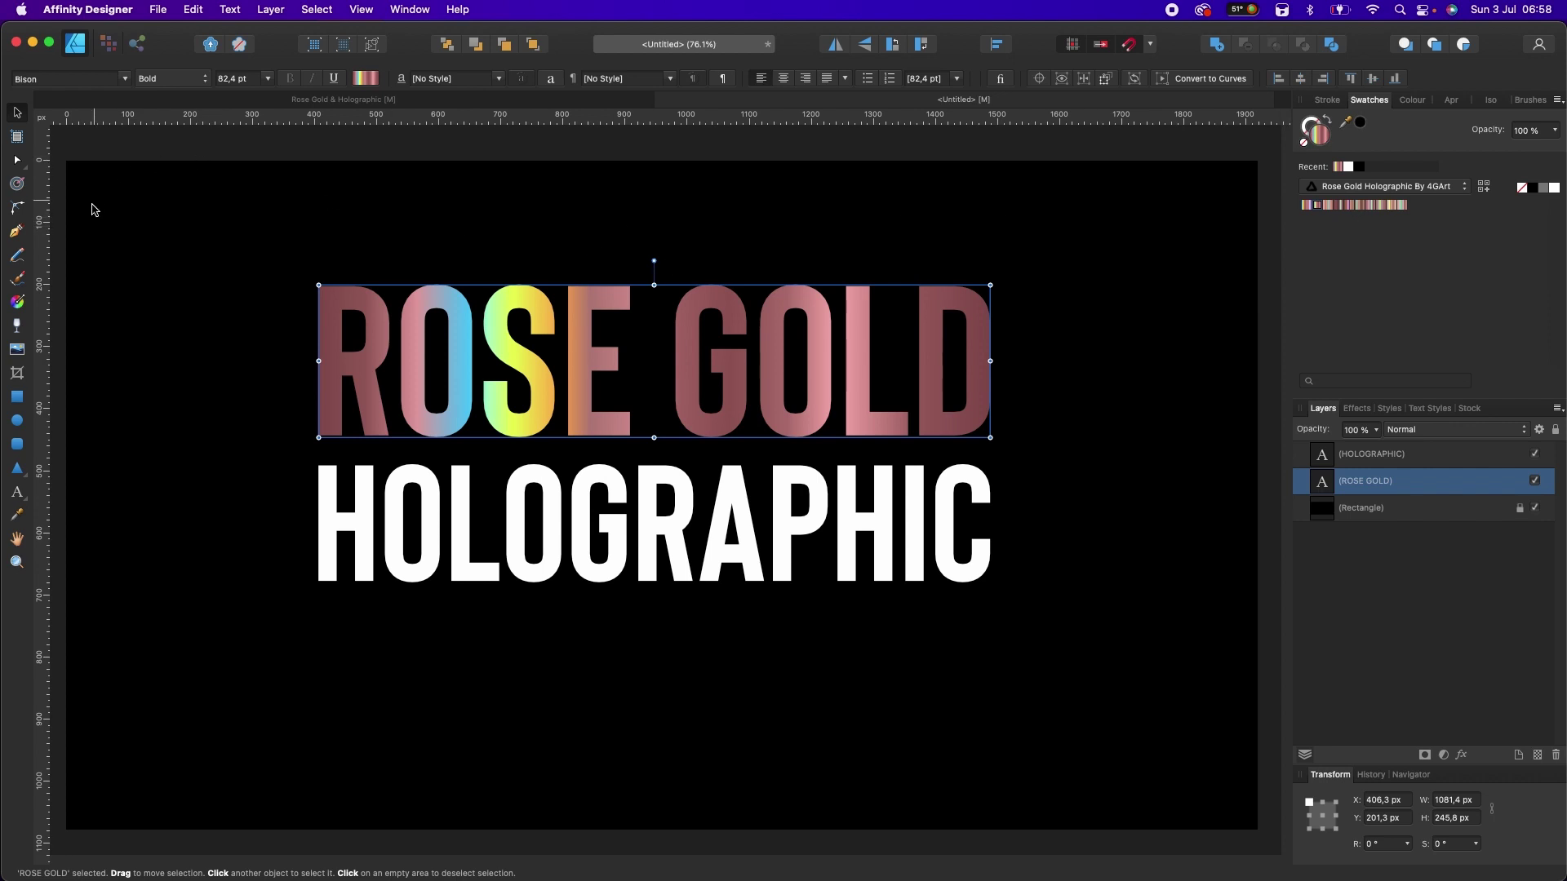
left_click(17, 303)
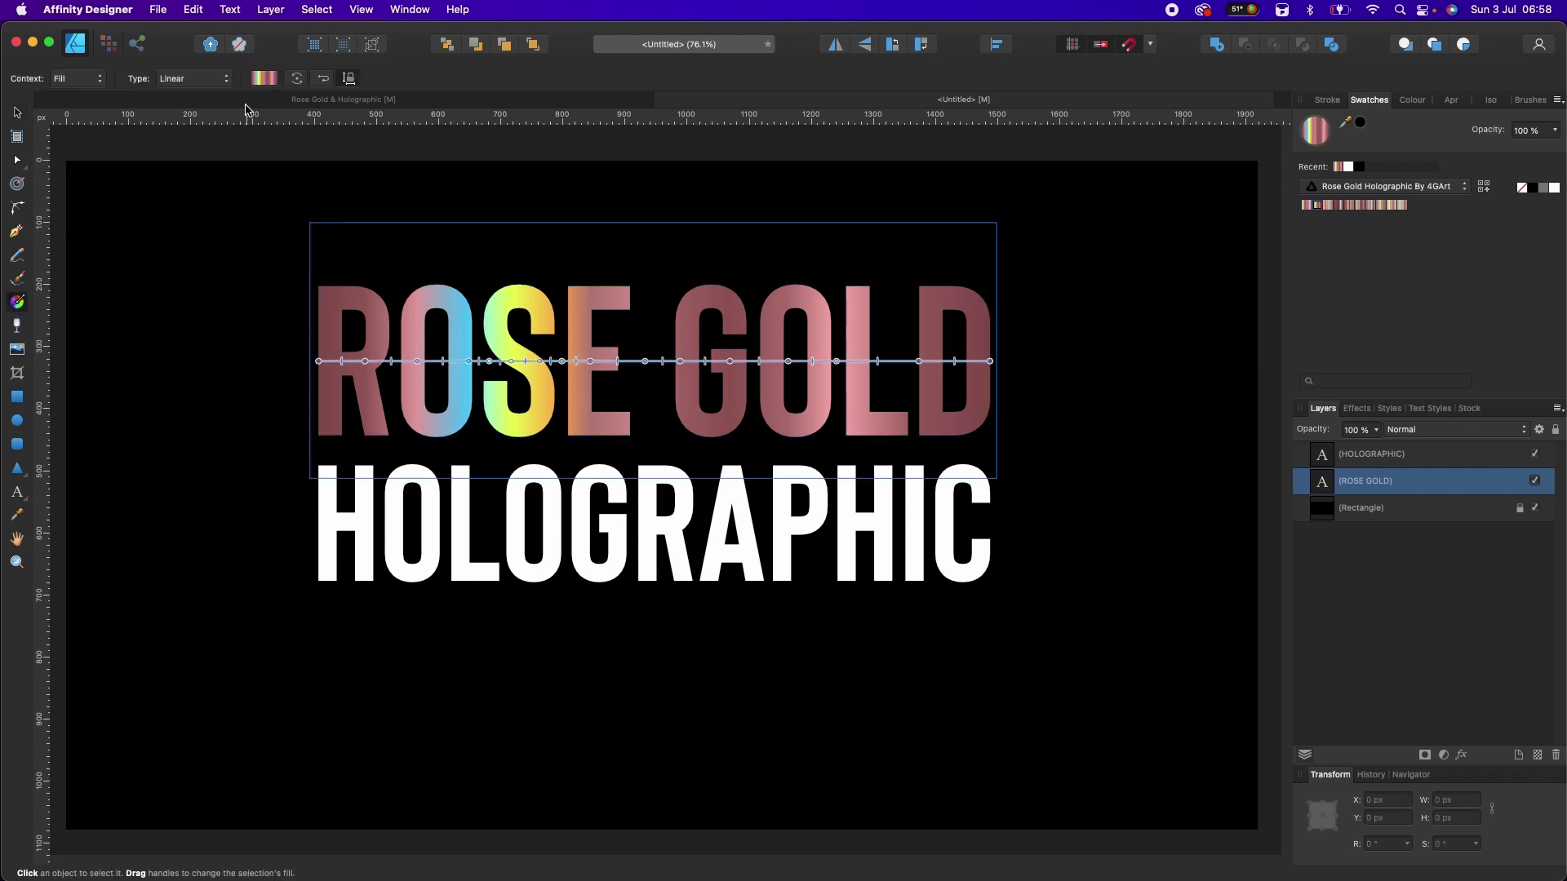
left_click(213, 78)
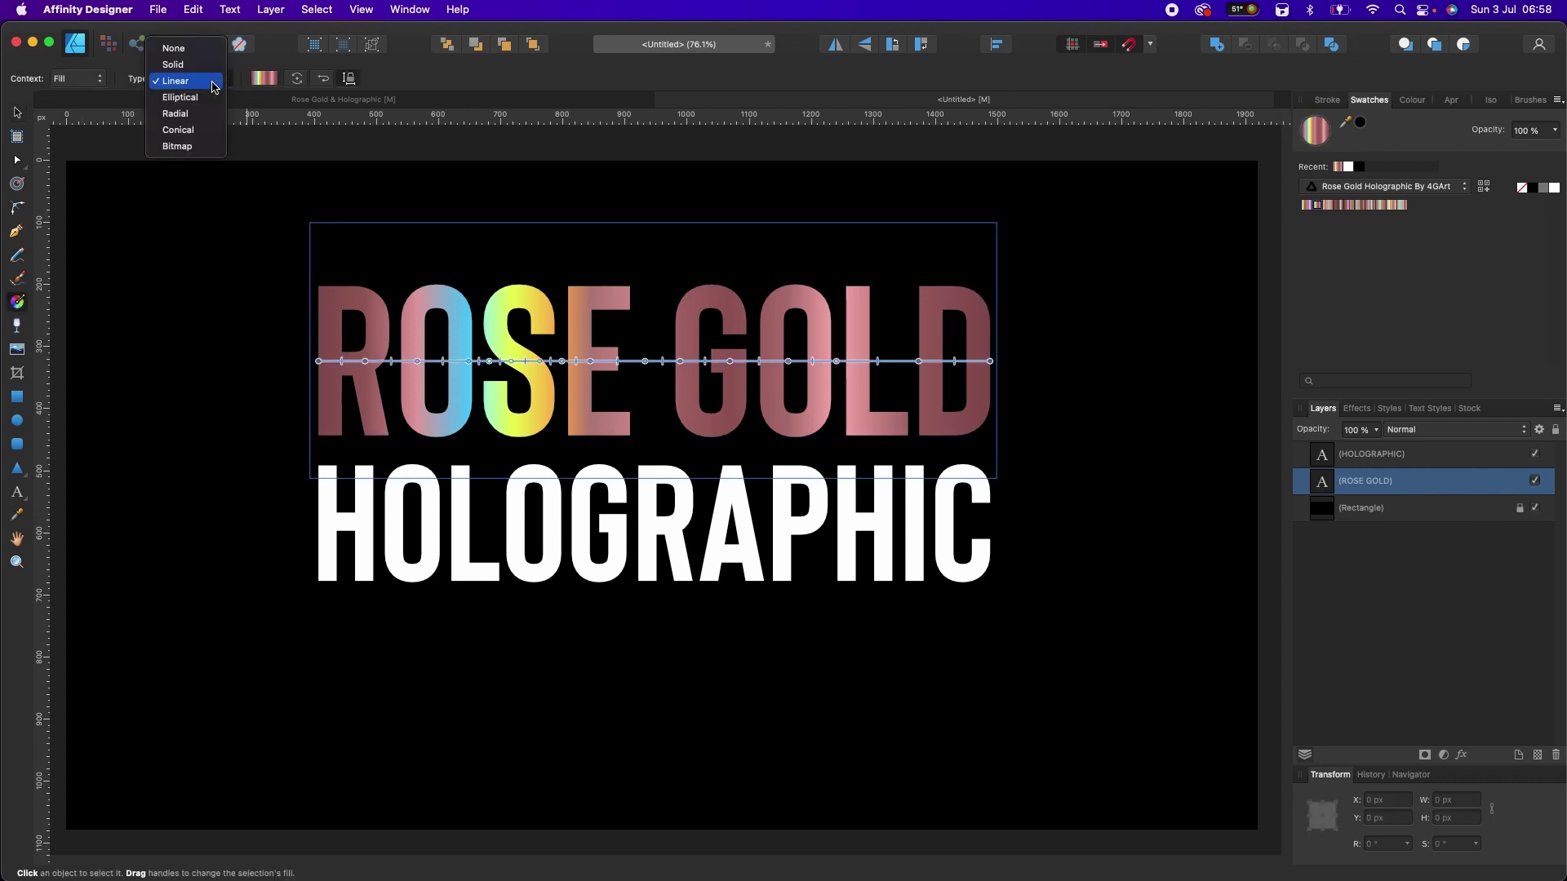
left_click(194, 104)
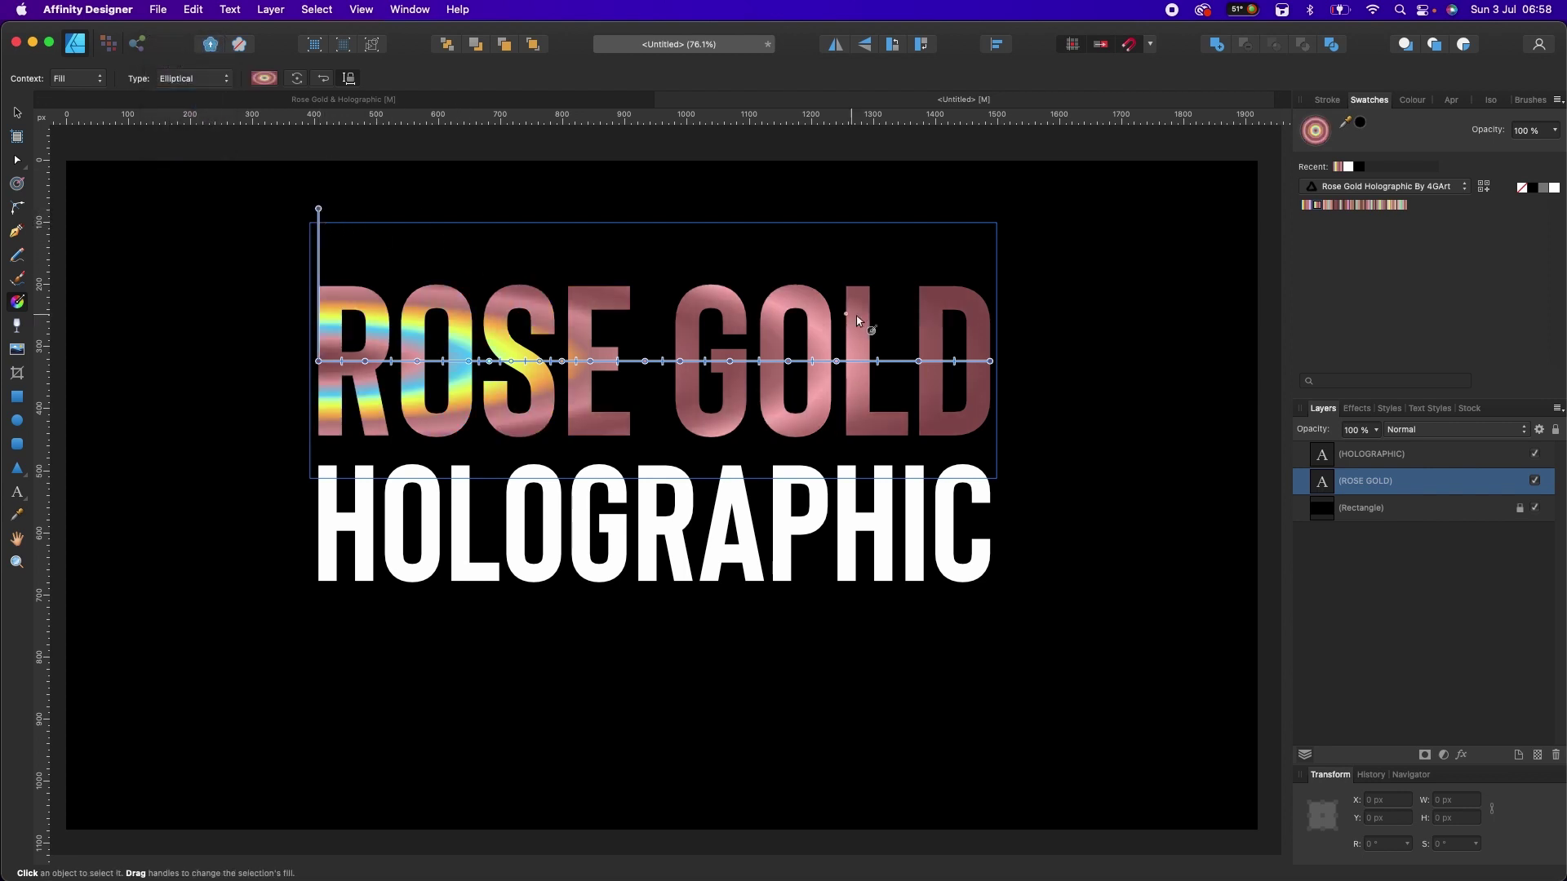
Step: Reshape the elliptical gradient's handles so the colour bands spread across the letters
mouse_move(990, 361)
left_mouse_down()
mouse_move(1300, 361)
mouse_move(984, 360)
left_mouse_up()
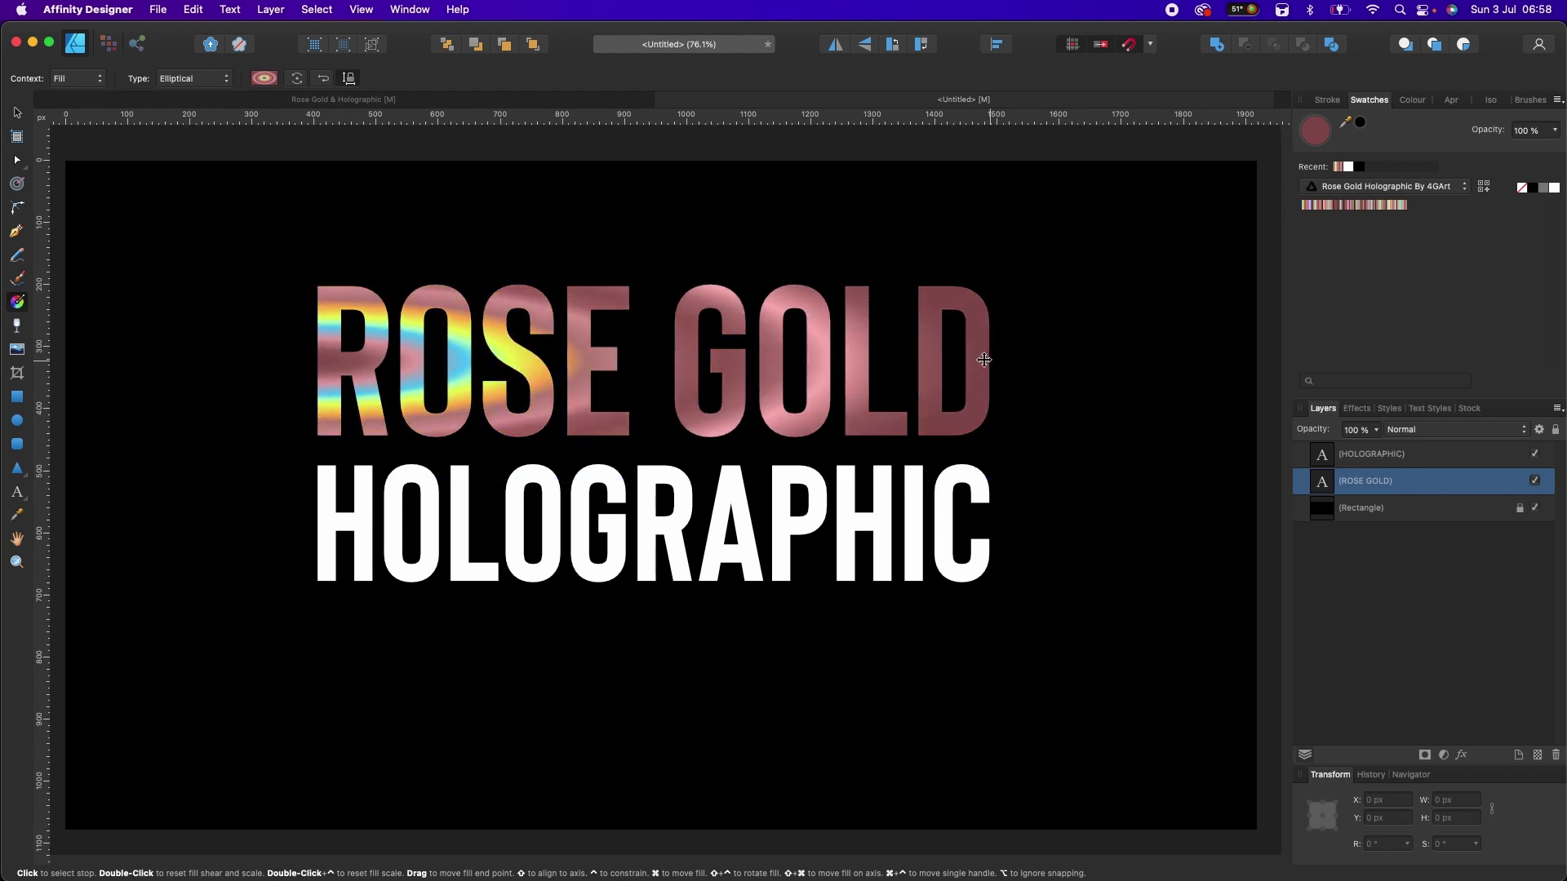
mouse_move(316, 191)
left_mouse_down()
mouse_move(328, 144)
mouse_move(310, 131)
left_mouse_up()
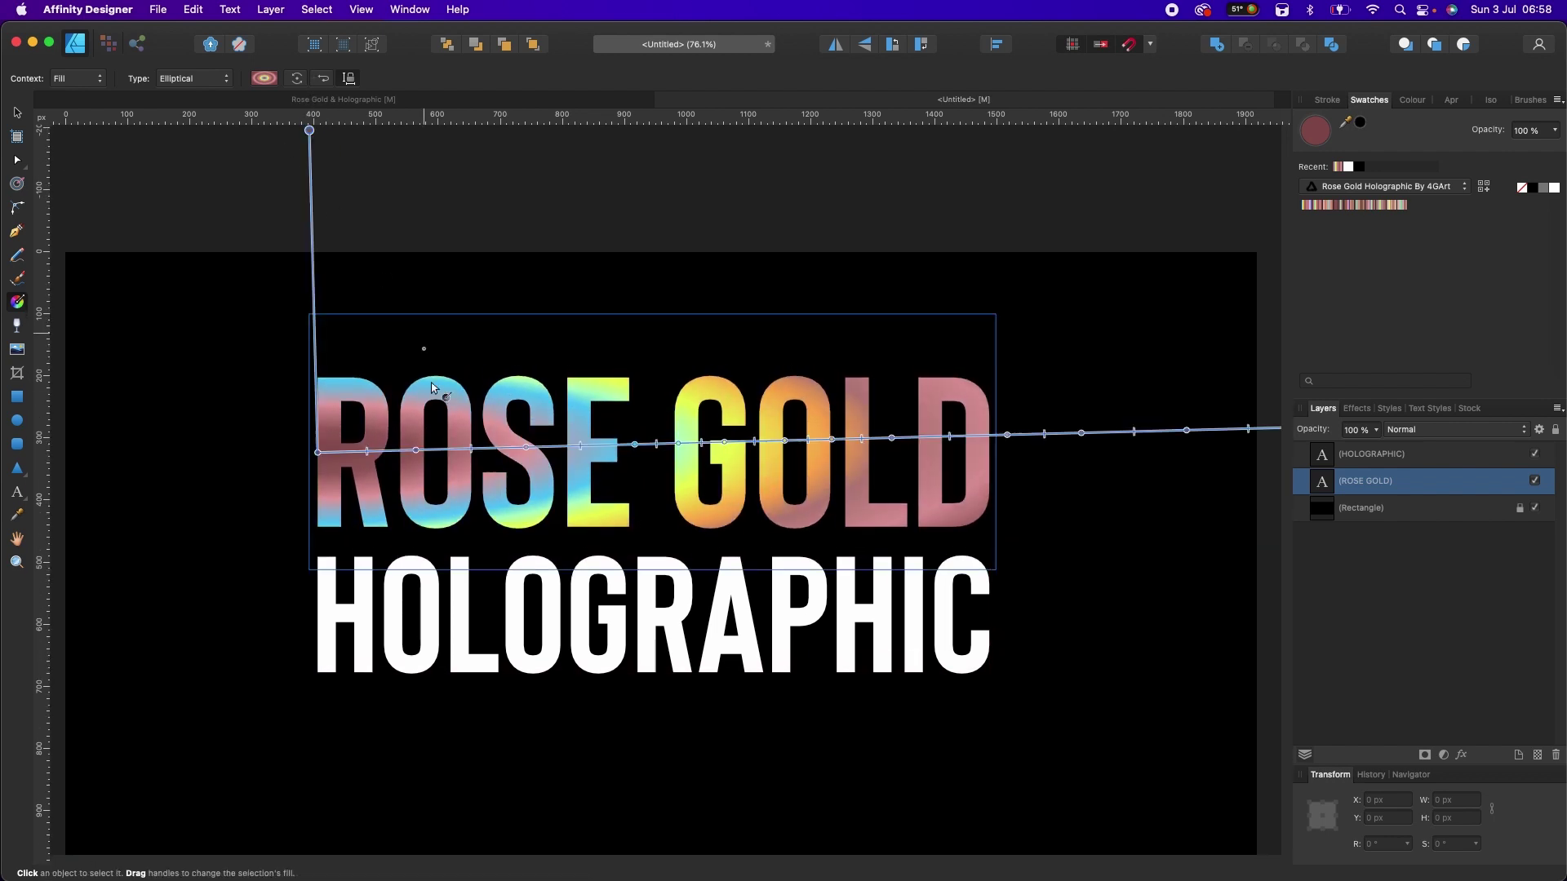
left_click_drag(314, 450, 332, 370)
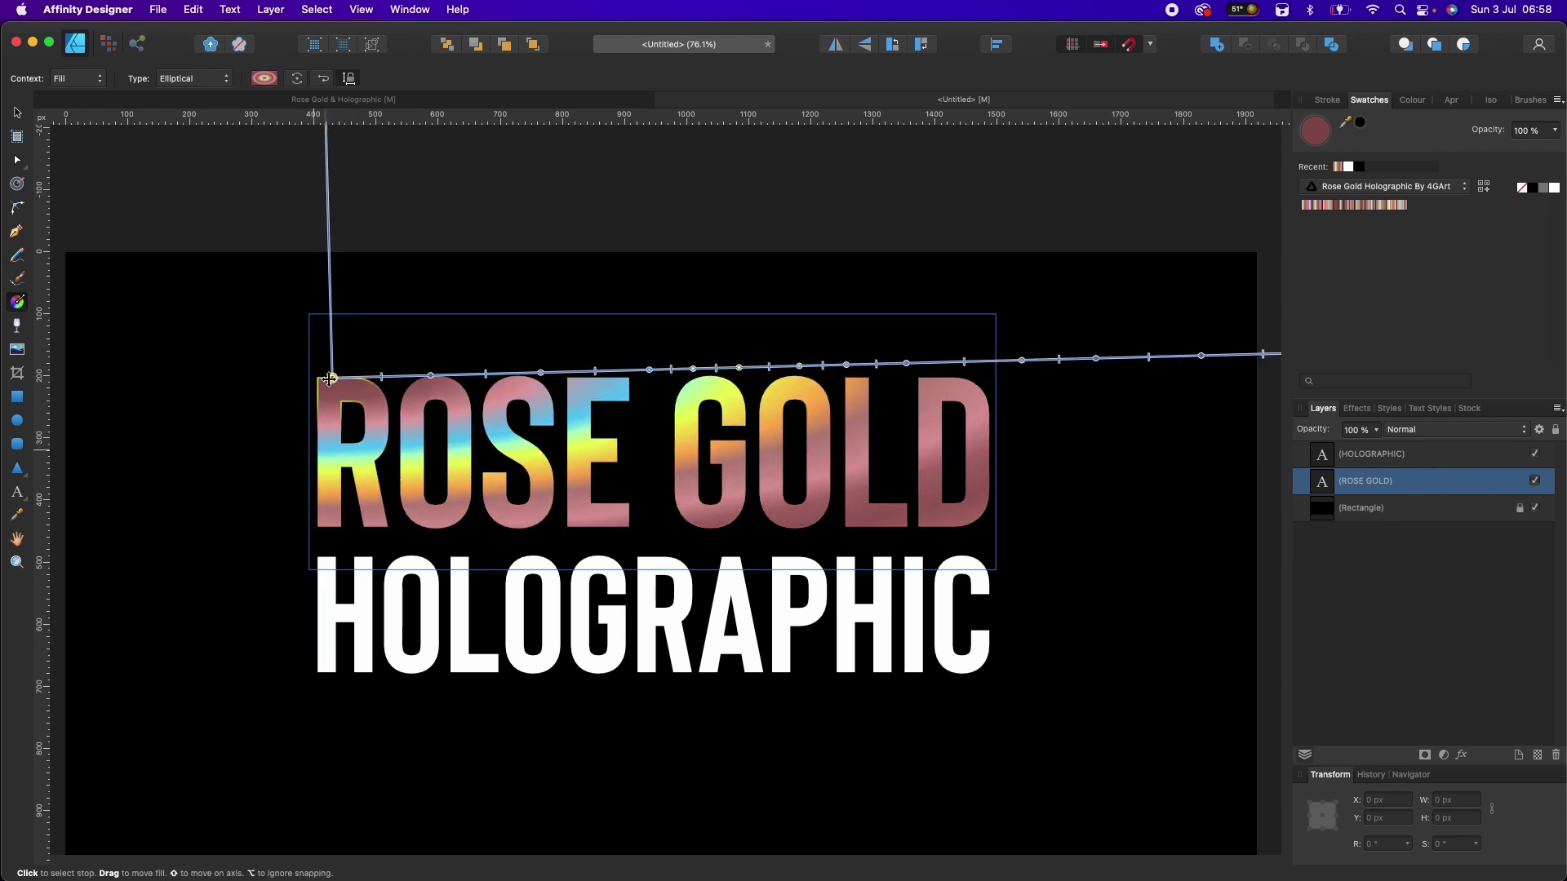
scroll(400, 433, "down", 5)
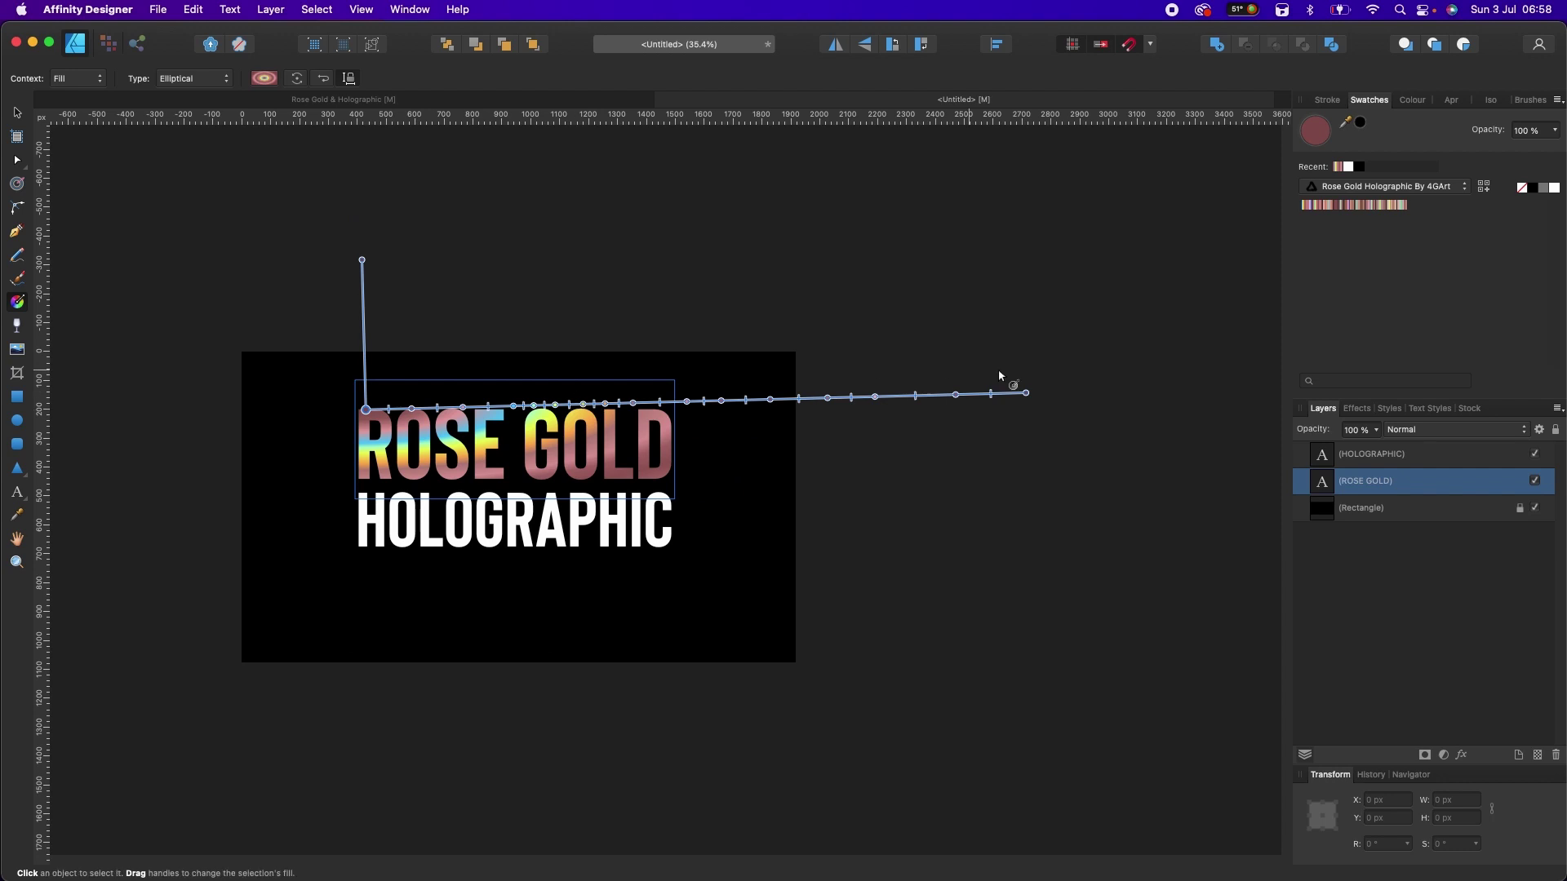
left_click_drag(362, 260, 357, 271)
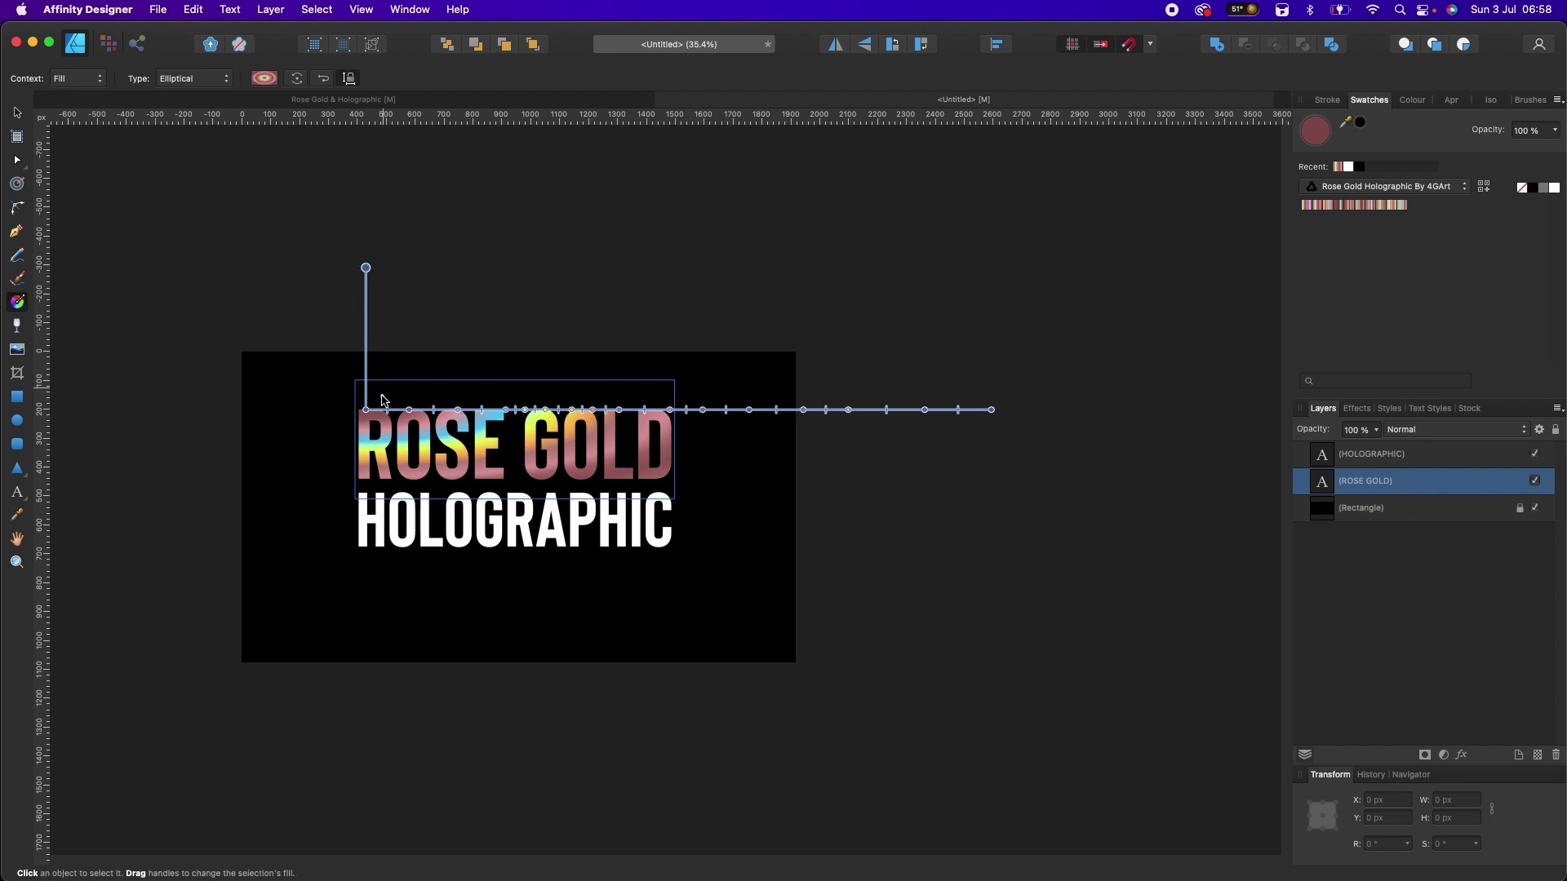
mouse_move(366, 410)
left_mouse_down()
mouse_move(507, 444)
mouse_move(495, 411)
left_mouse_up()
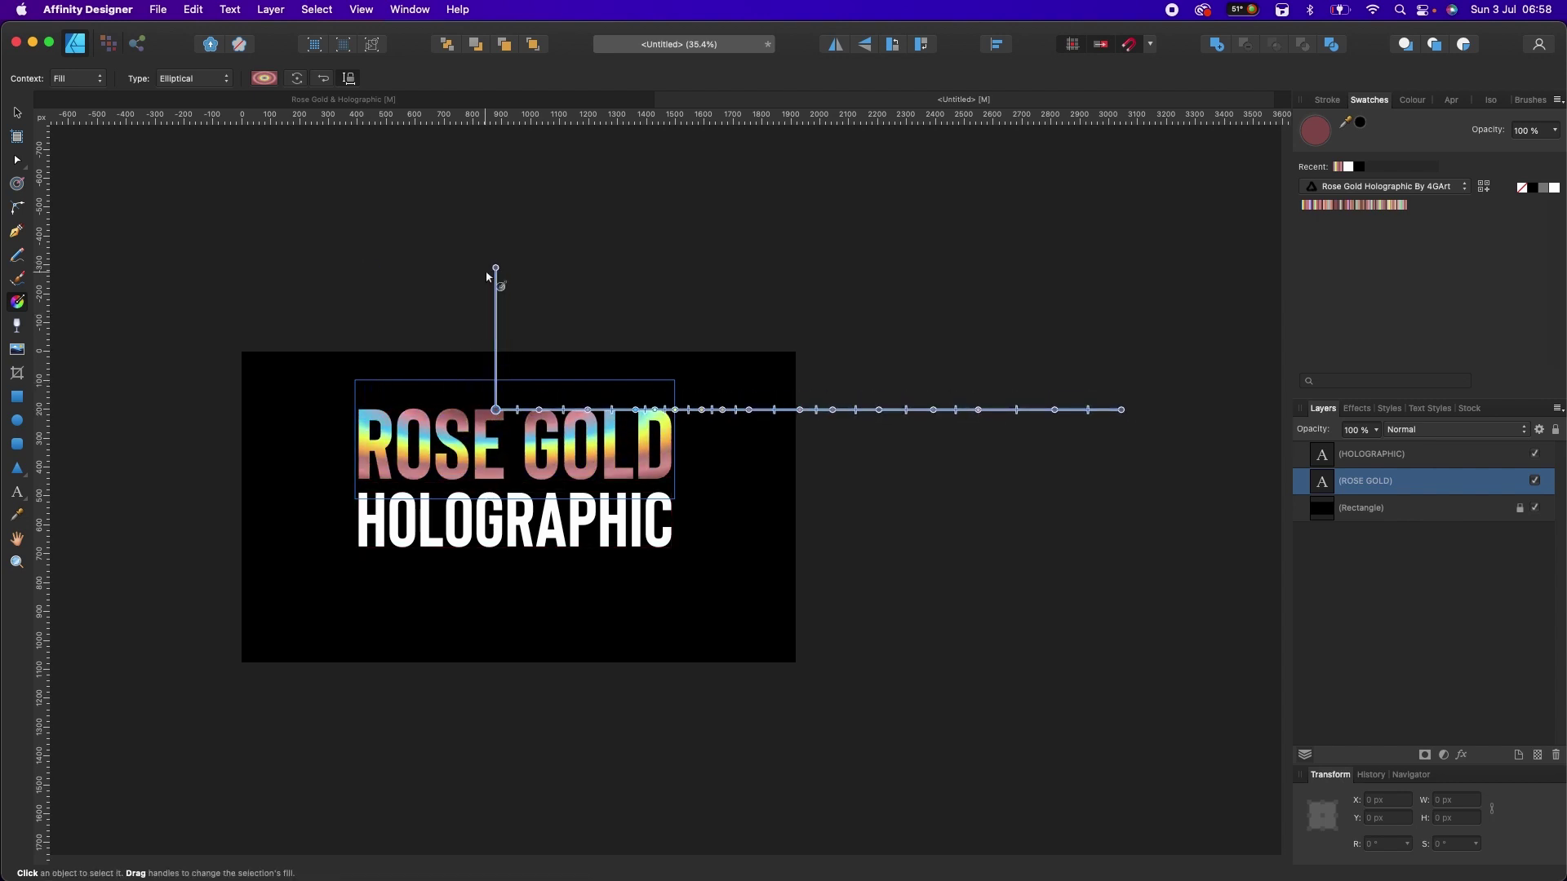
mouse_move(495, 268)
left_mouse_down()
mouse_move(489, 216)
mouse_move(493, 294)
mouse_move(496, 229)
mouse_move(498, 256)
left_mouse_up()
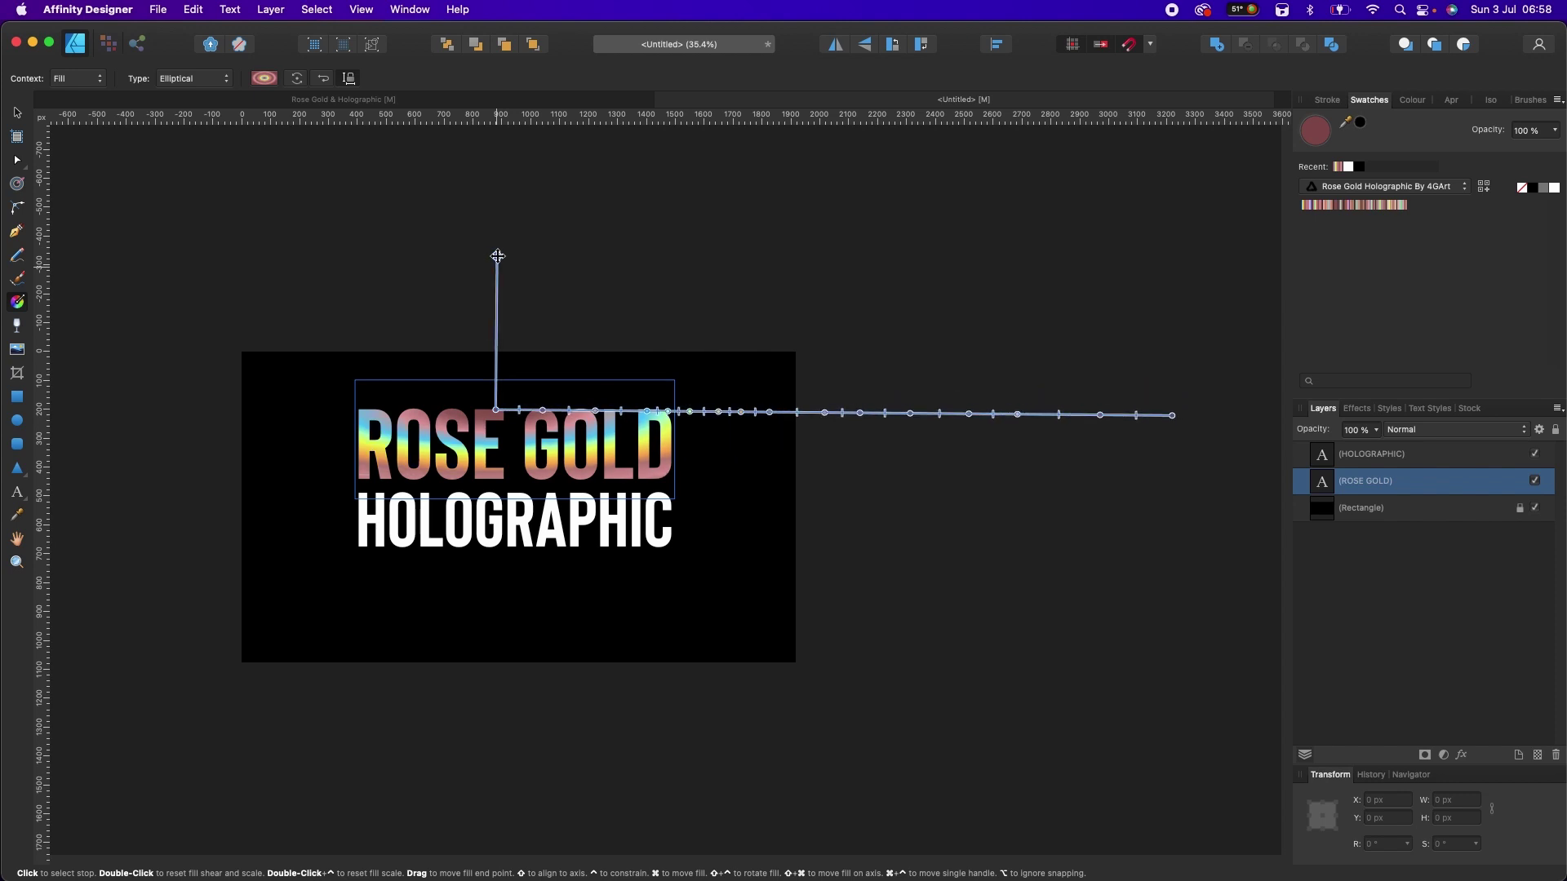
left_click_drag(498, 256, 496, 259)
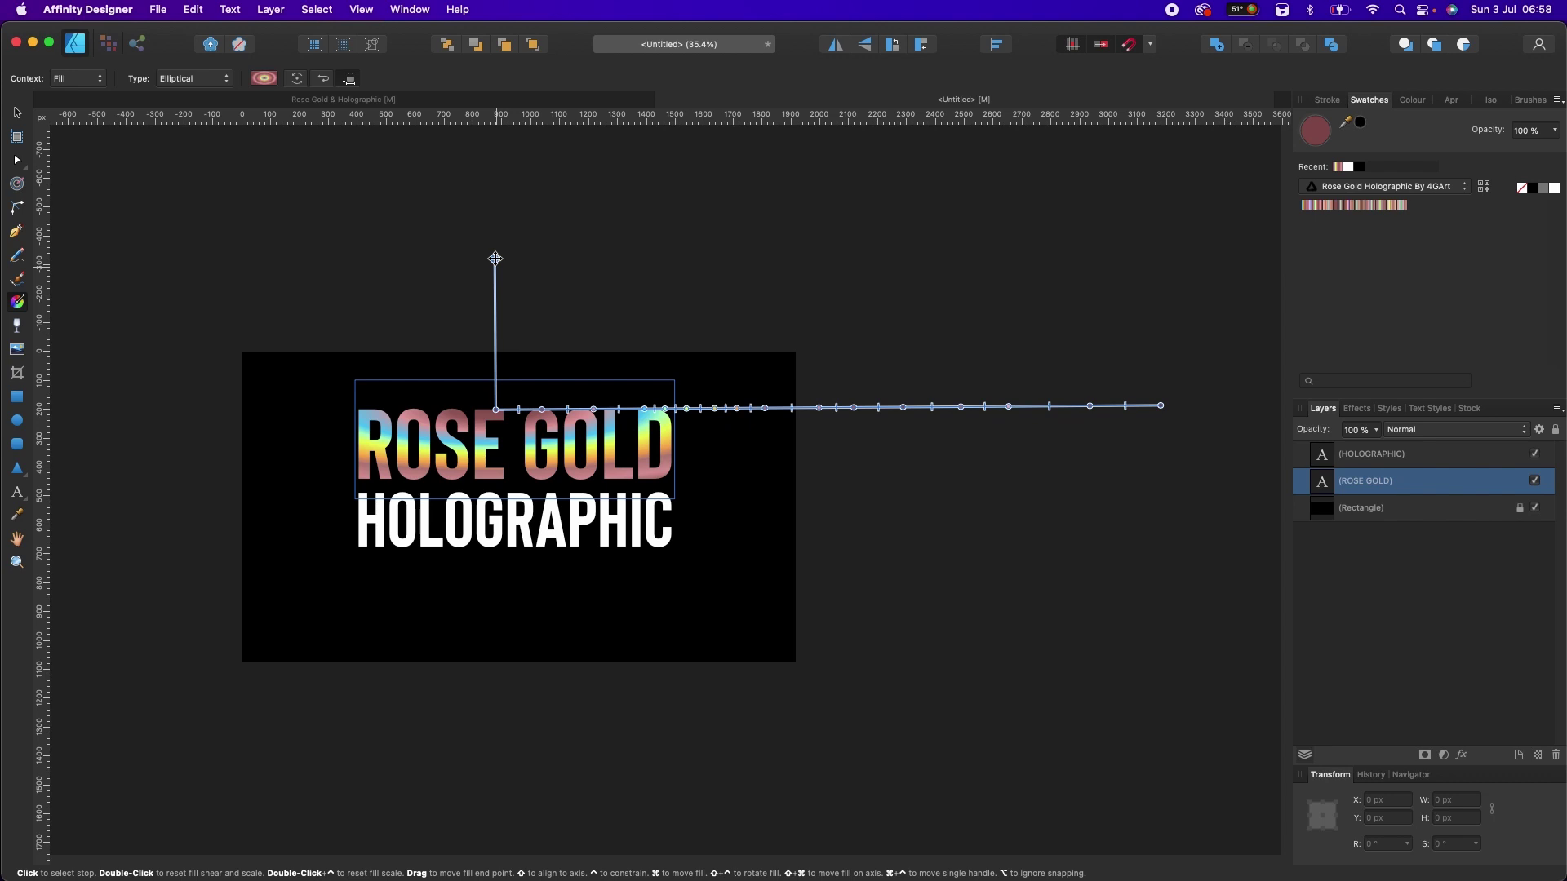
left_click(17, 118)
left_click(262, 234)
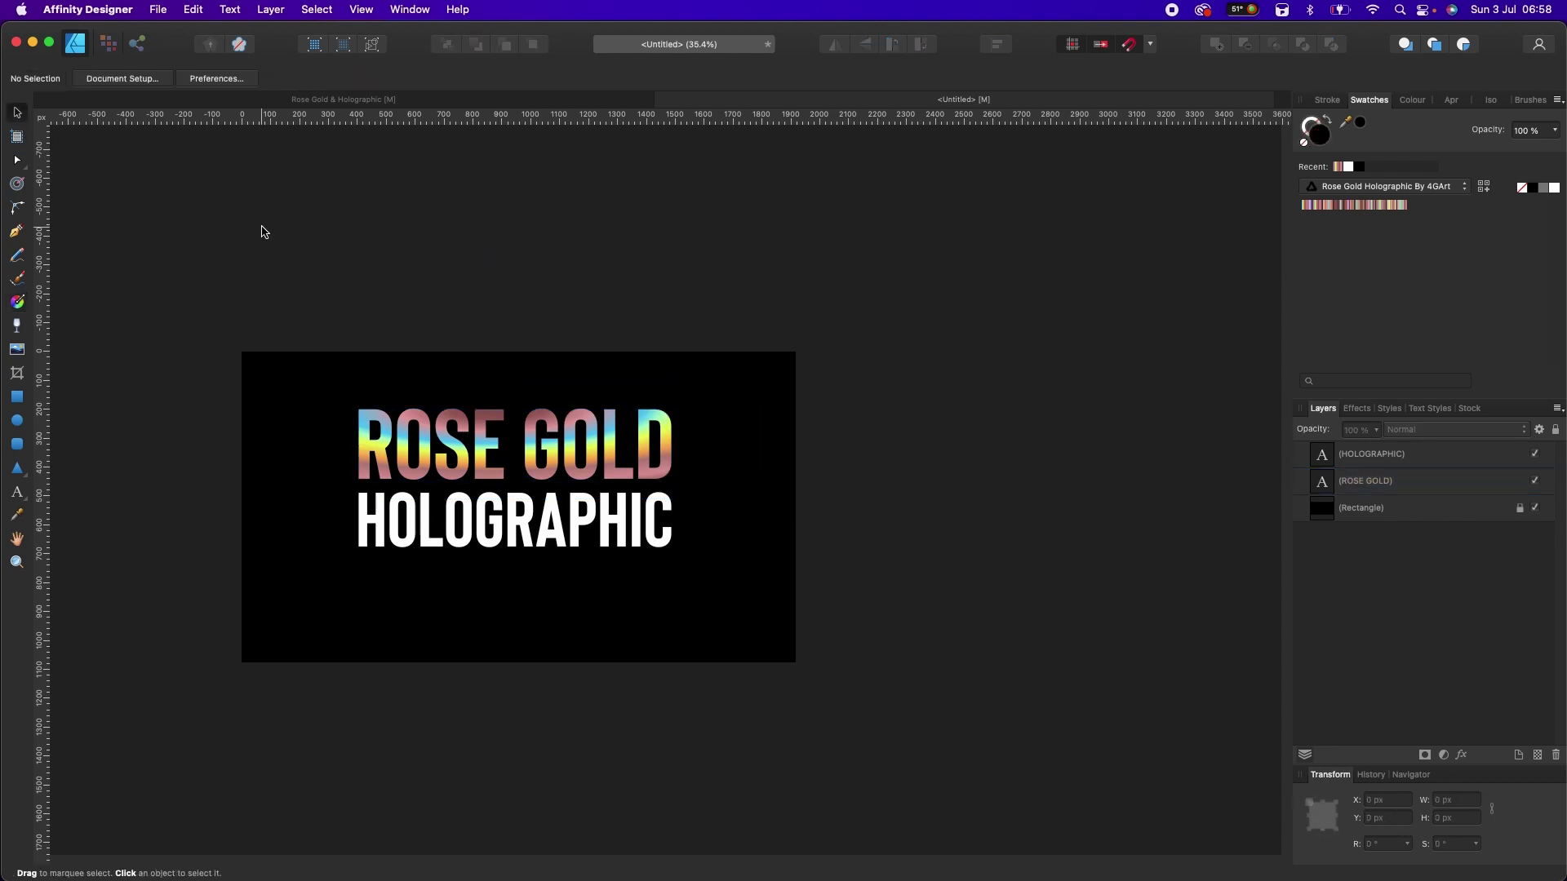
Step: Apply a pinker holographic gradient swatch to the ROSE GOLD fill
scroll(262, 234, "down", 2)
scroll(315, 253, "up", 4)
scroll(575, 480, "down", 3)
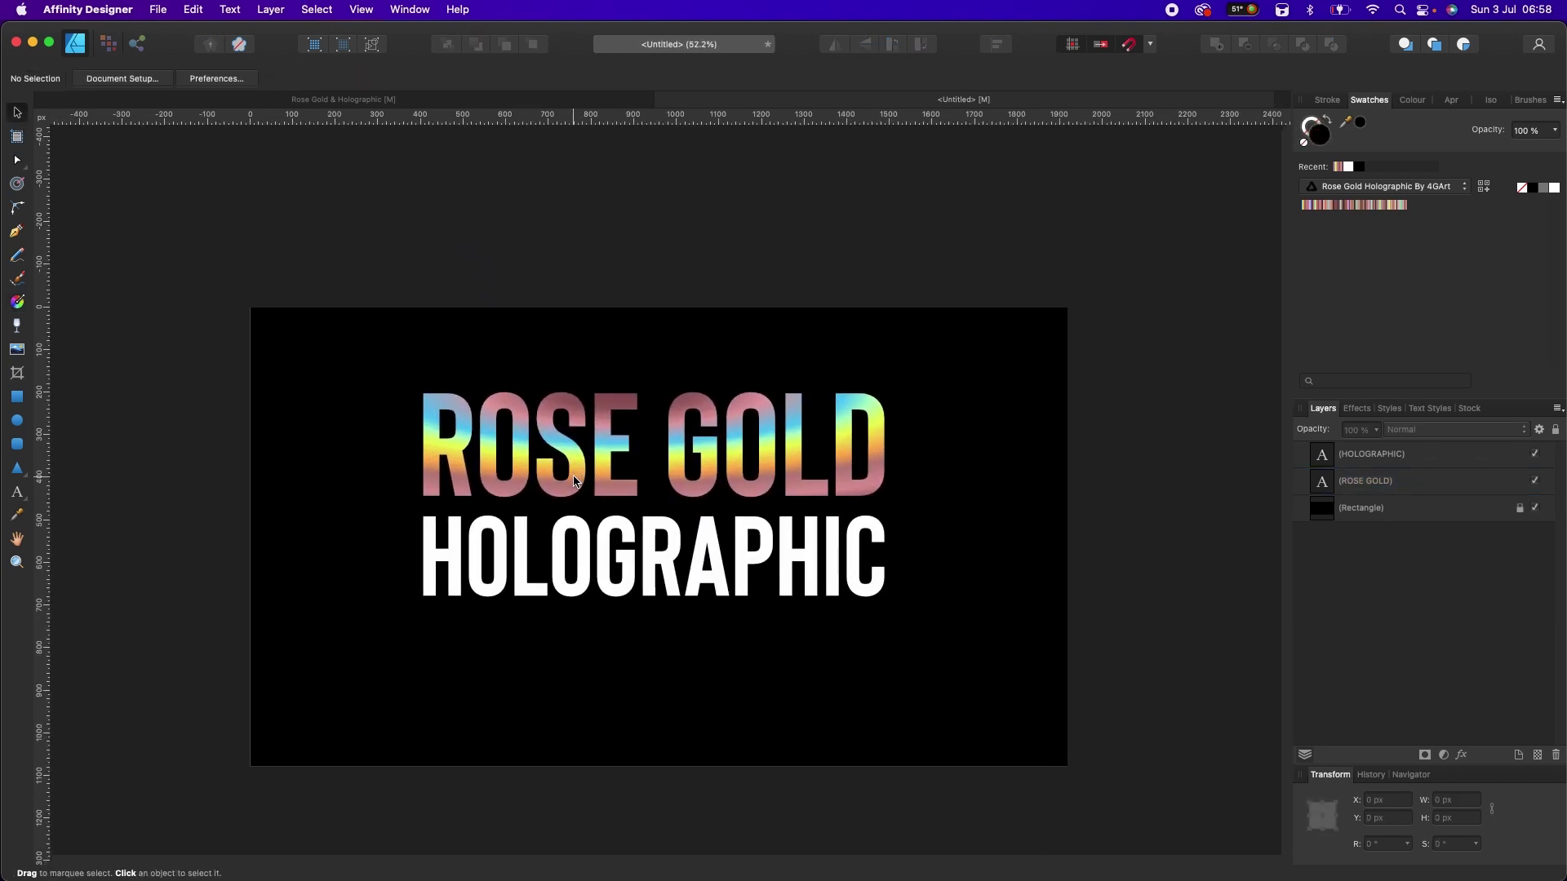
left_click(544, 511)
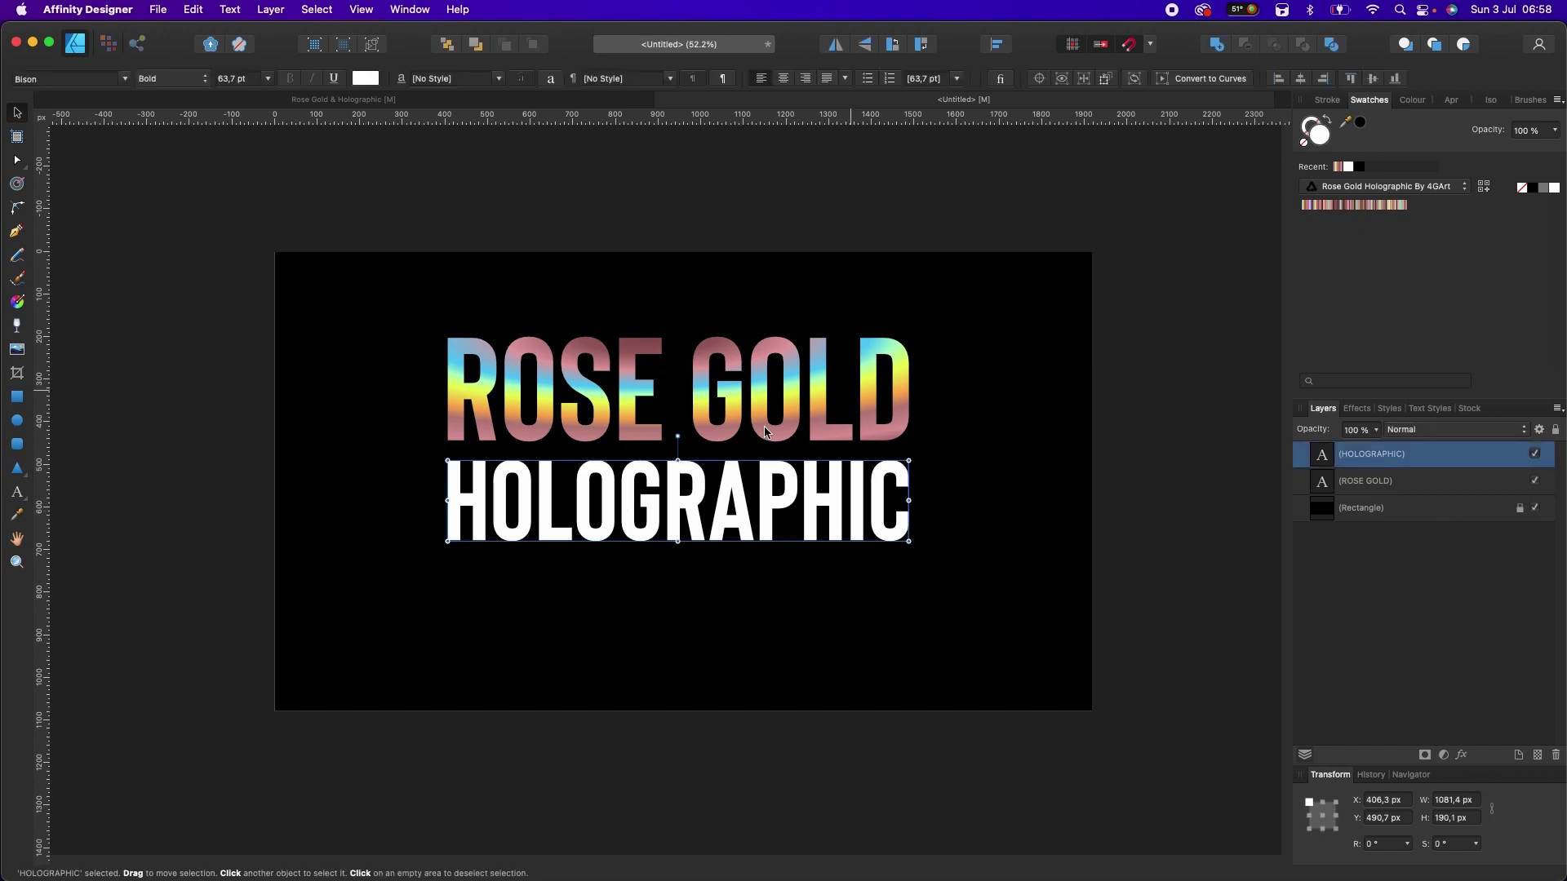
left_click(739, 418)
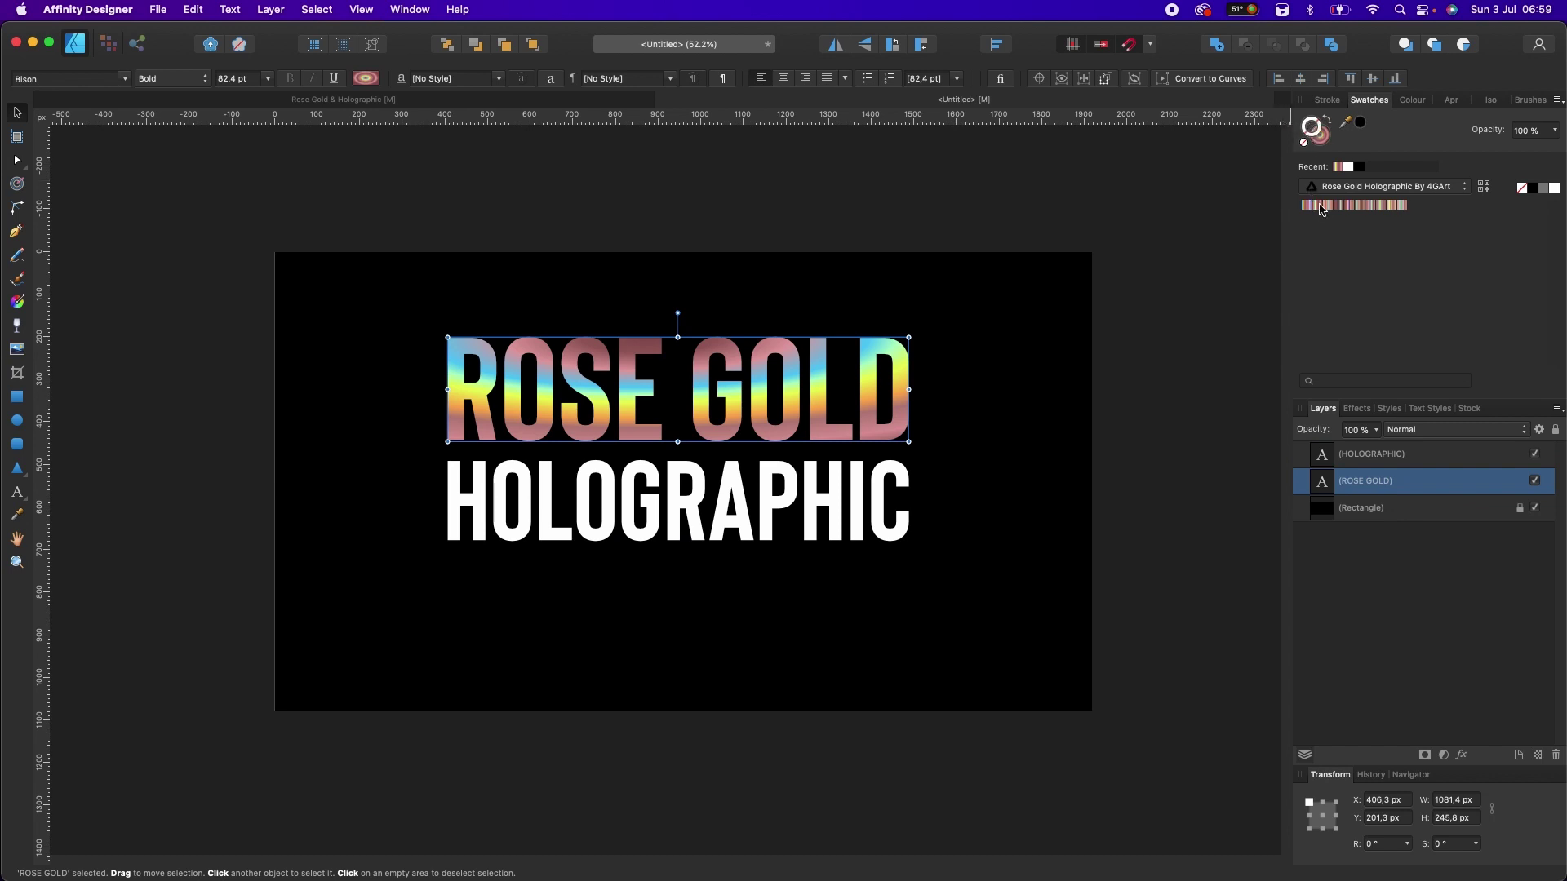
left_click(1307, 206)
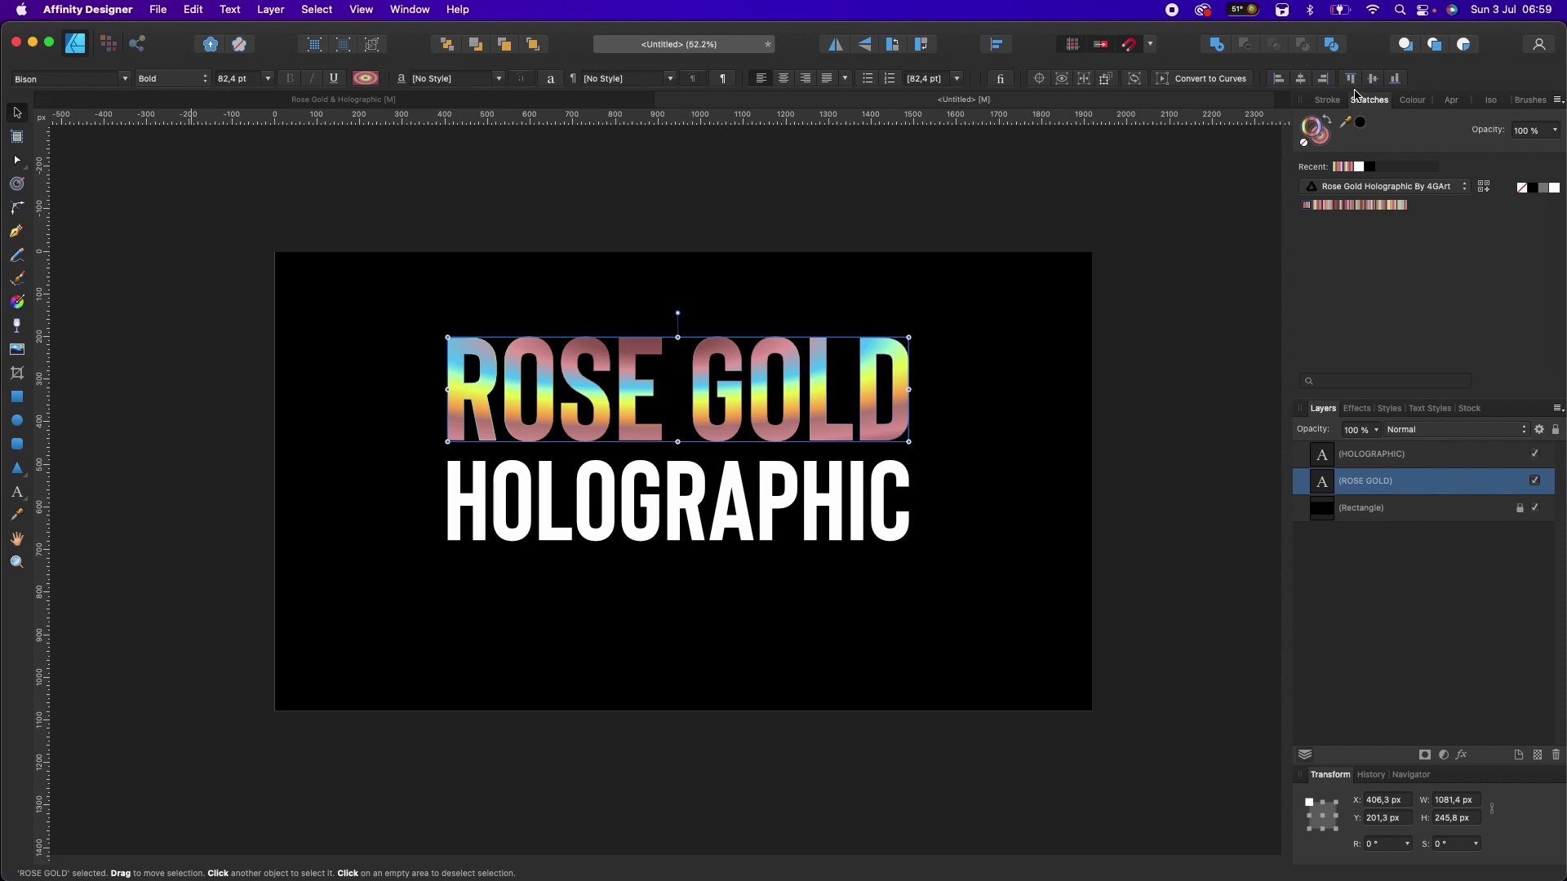
Step: Give ROSE GOLD a 0.8 pt outline
left_click(1327, 100)
left_click_drag(1343, 147, 1360, 151)
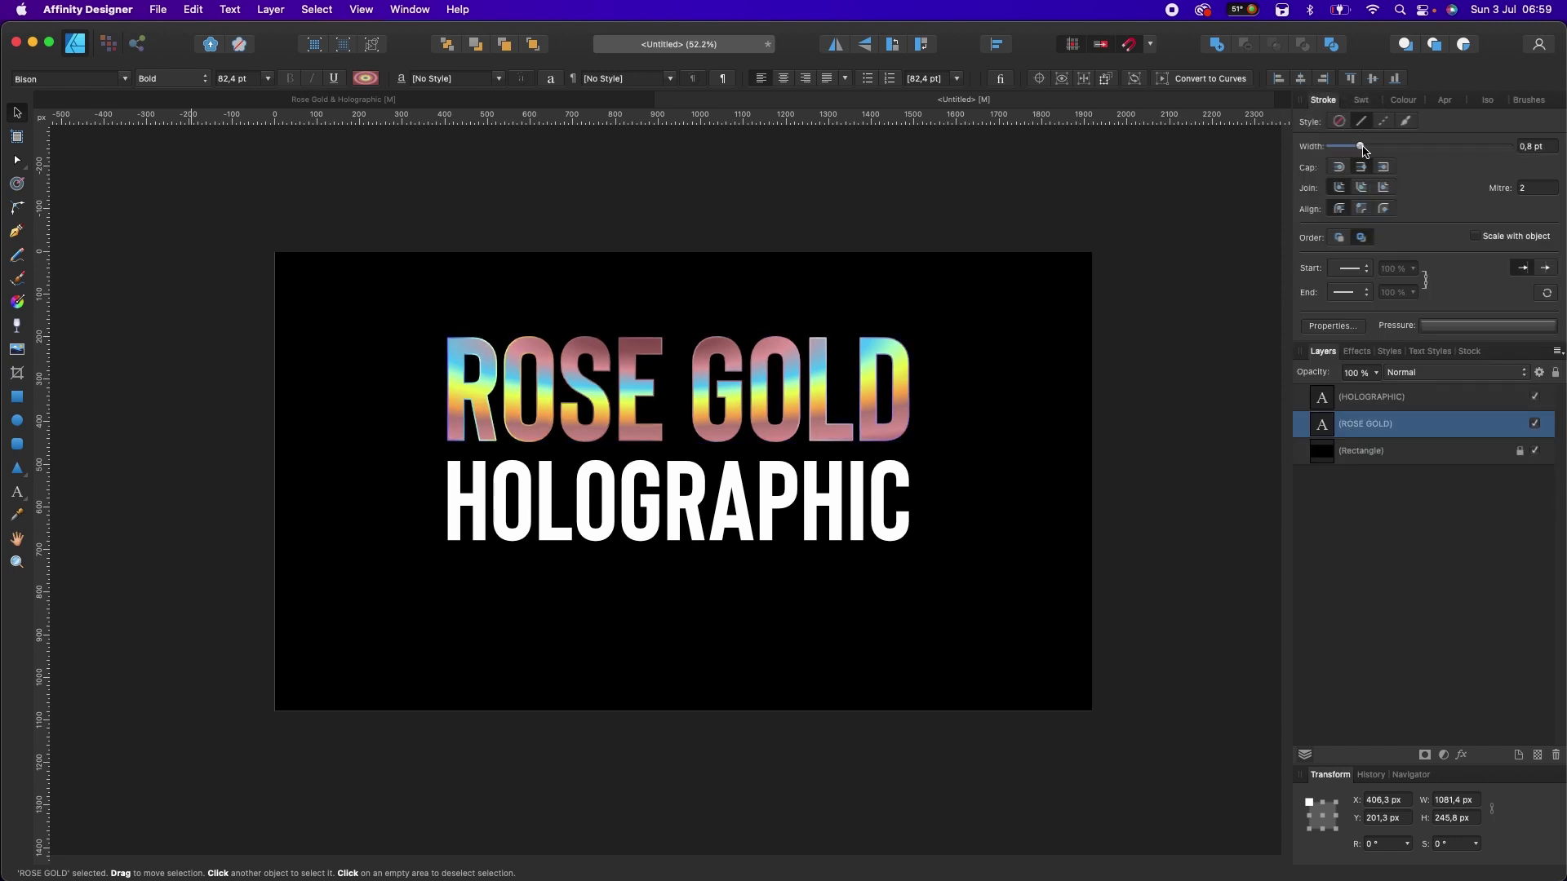
left_click_drag(1357, 149, 1365, 149)
Step: Run a short vertical holographic gradient through the ROSE GOLD outline
left_click(19, 301)
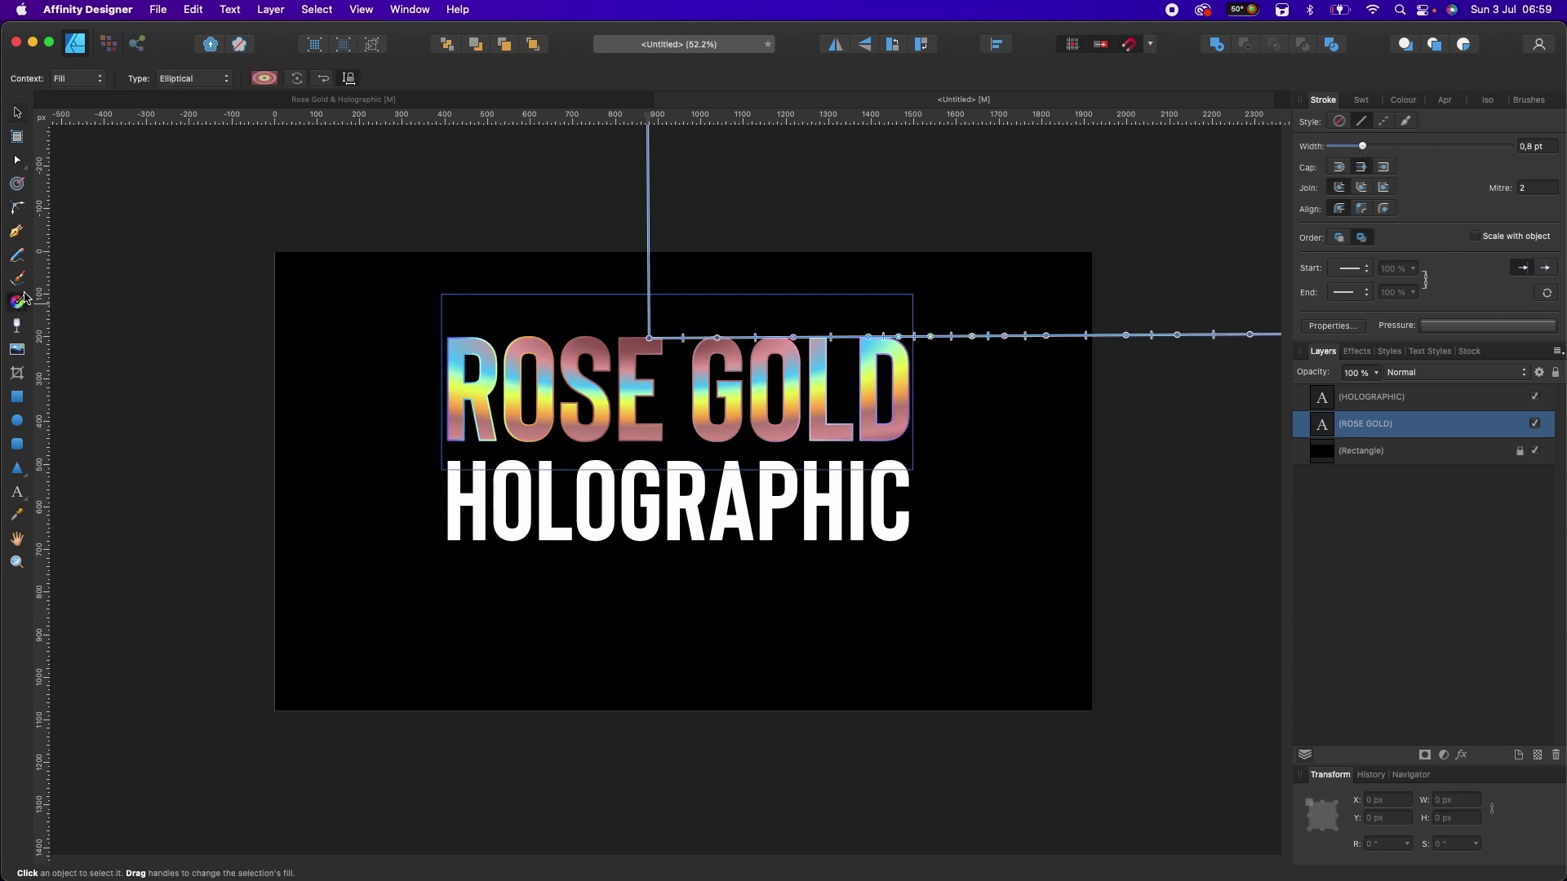
left_click(94, 79)
left_click(70, 97)
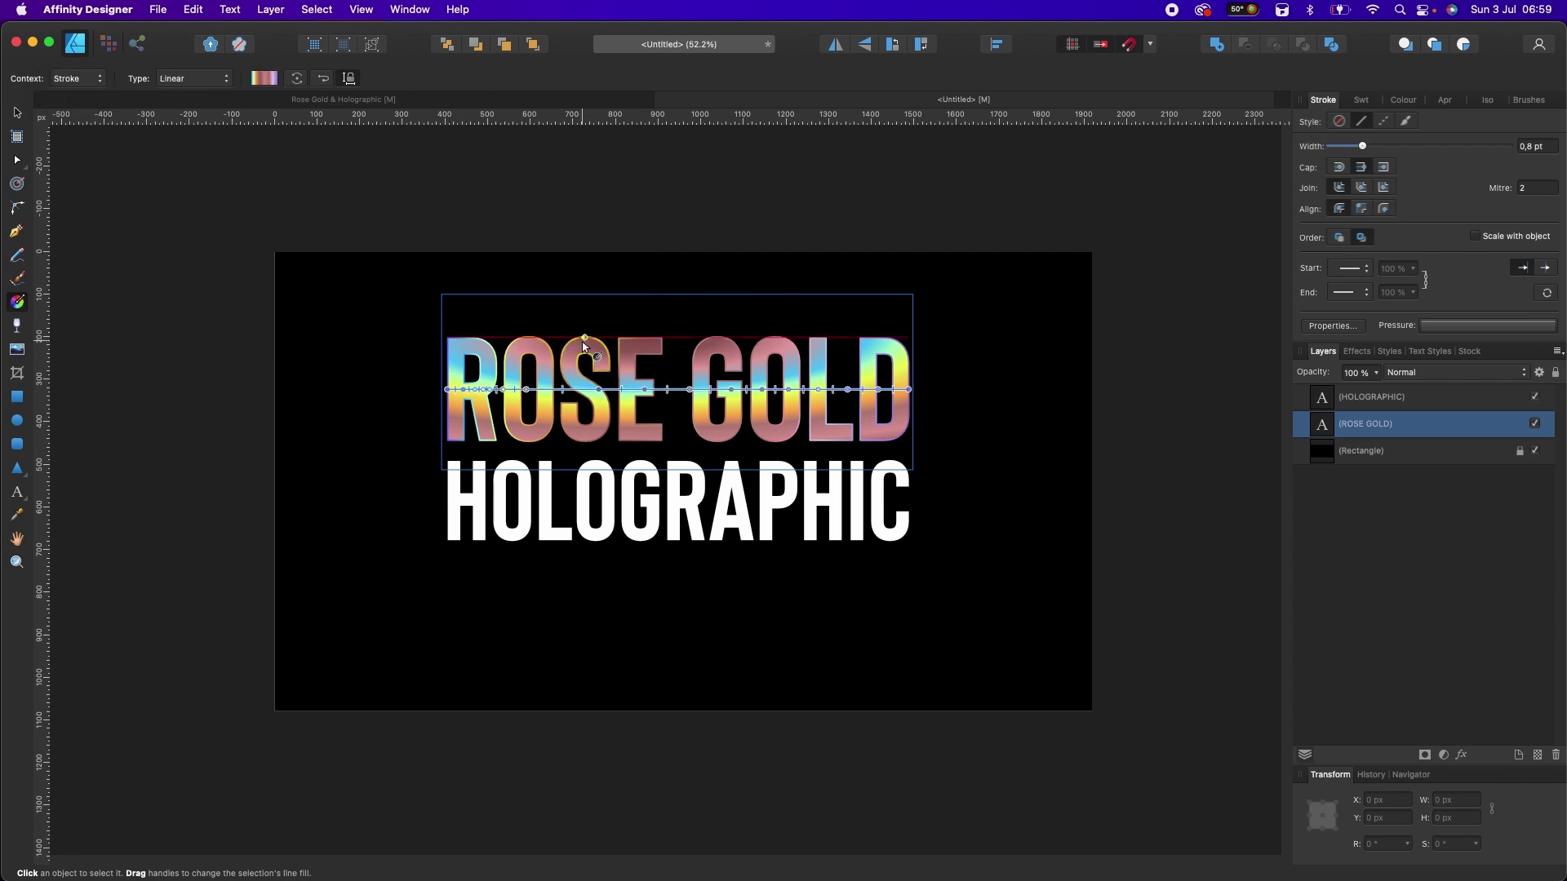
left_click_drag(583, 341, 586, 395)
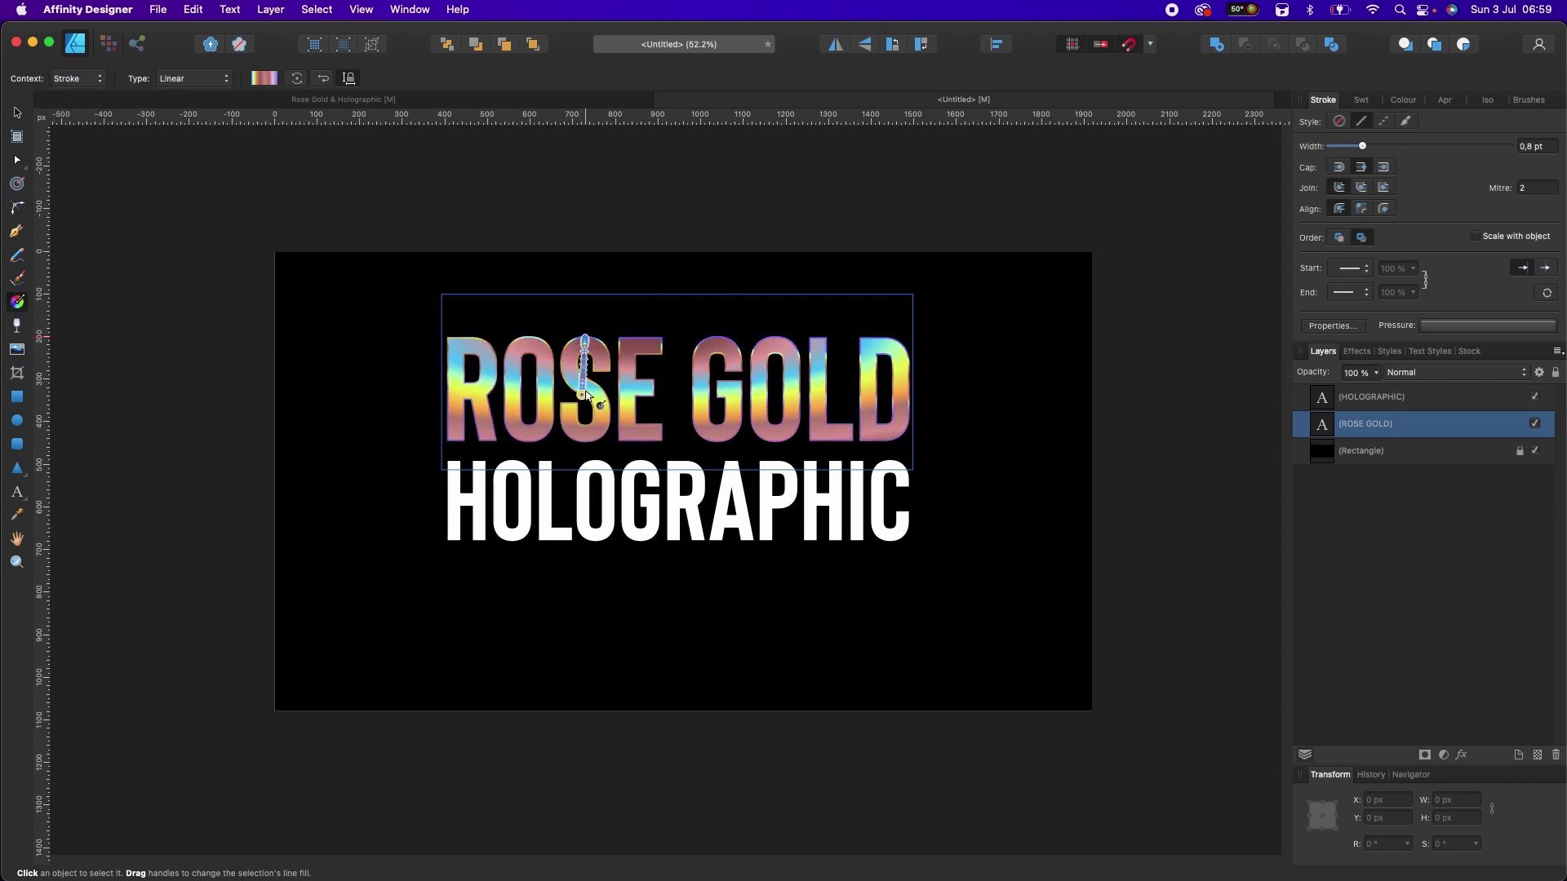
left_click_drag(588, 396, 592, 398)
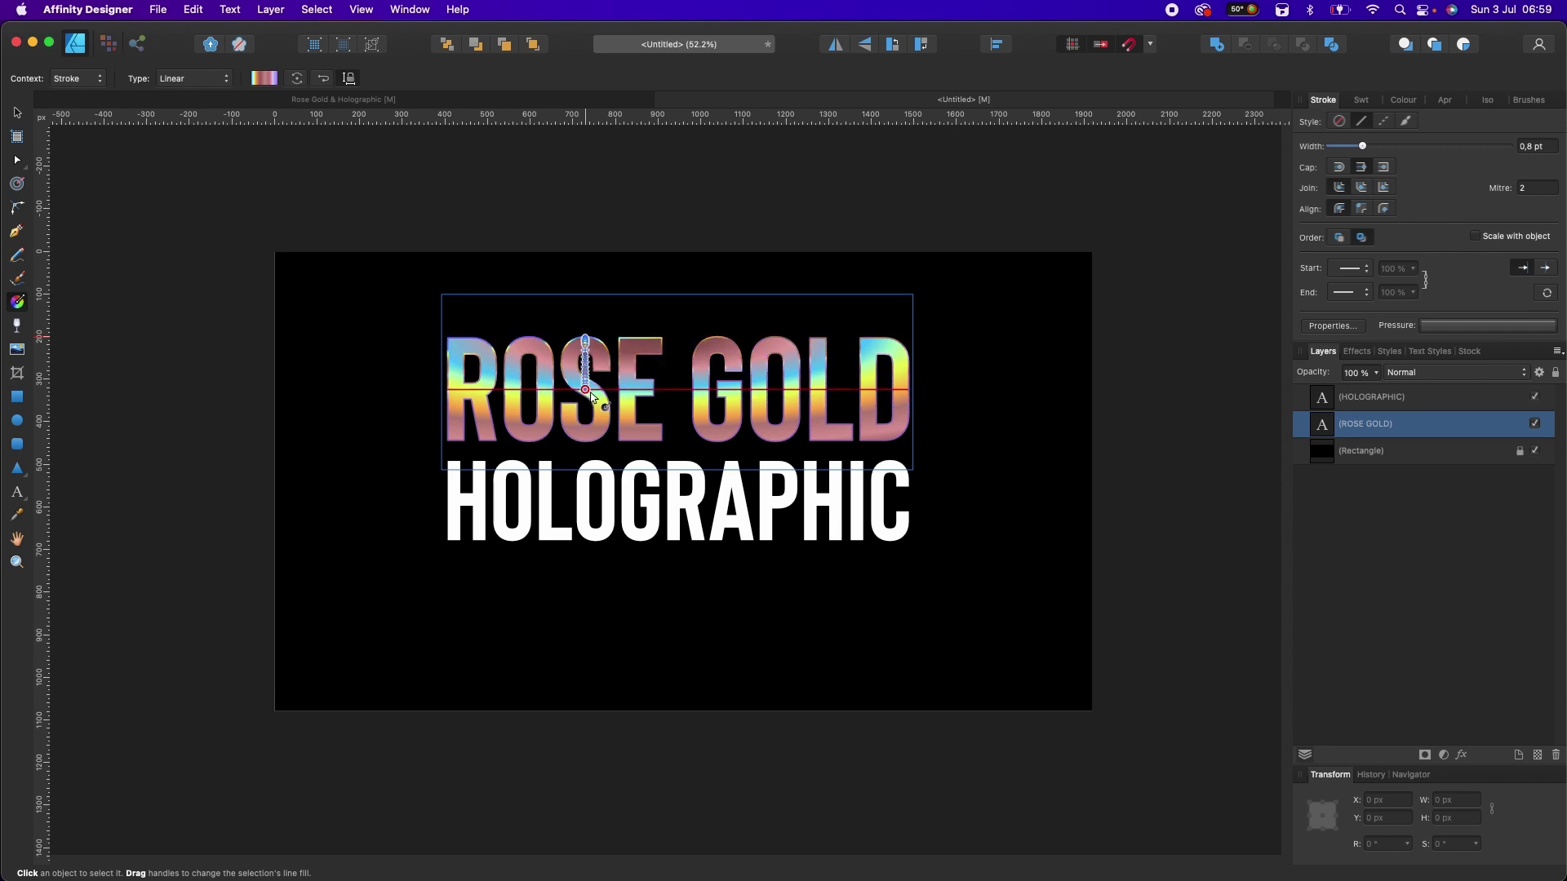
left_click_drag(592, 398, 594, 399)
left_click(16, 112)
left_click(216, 339)
Step: Fill the HOLOGRAPHIC text with the rose-gold holographic gradient swatch
scroll(236, 384, "down", 3)
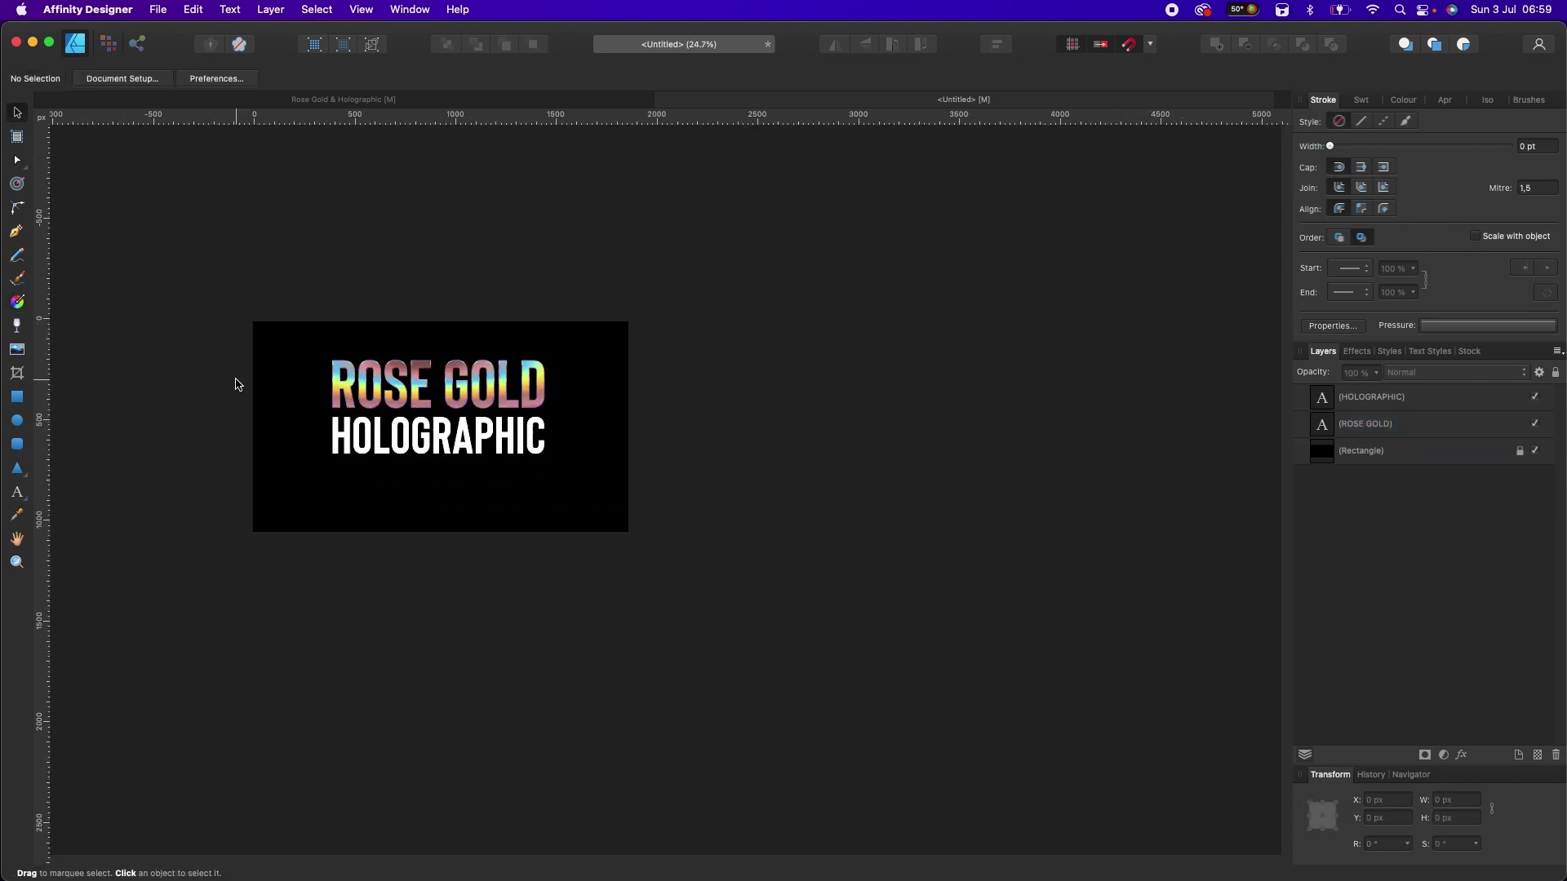
scroll(236, 385, "up", 5)
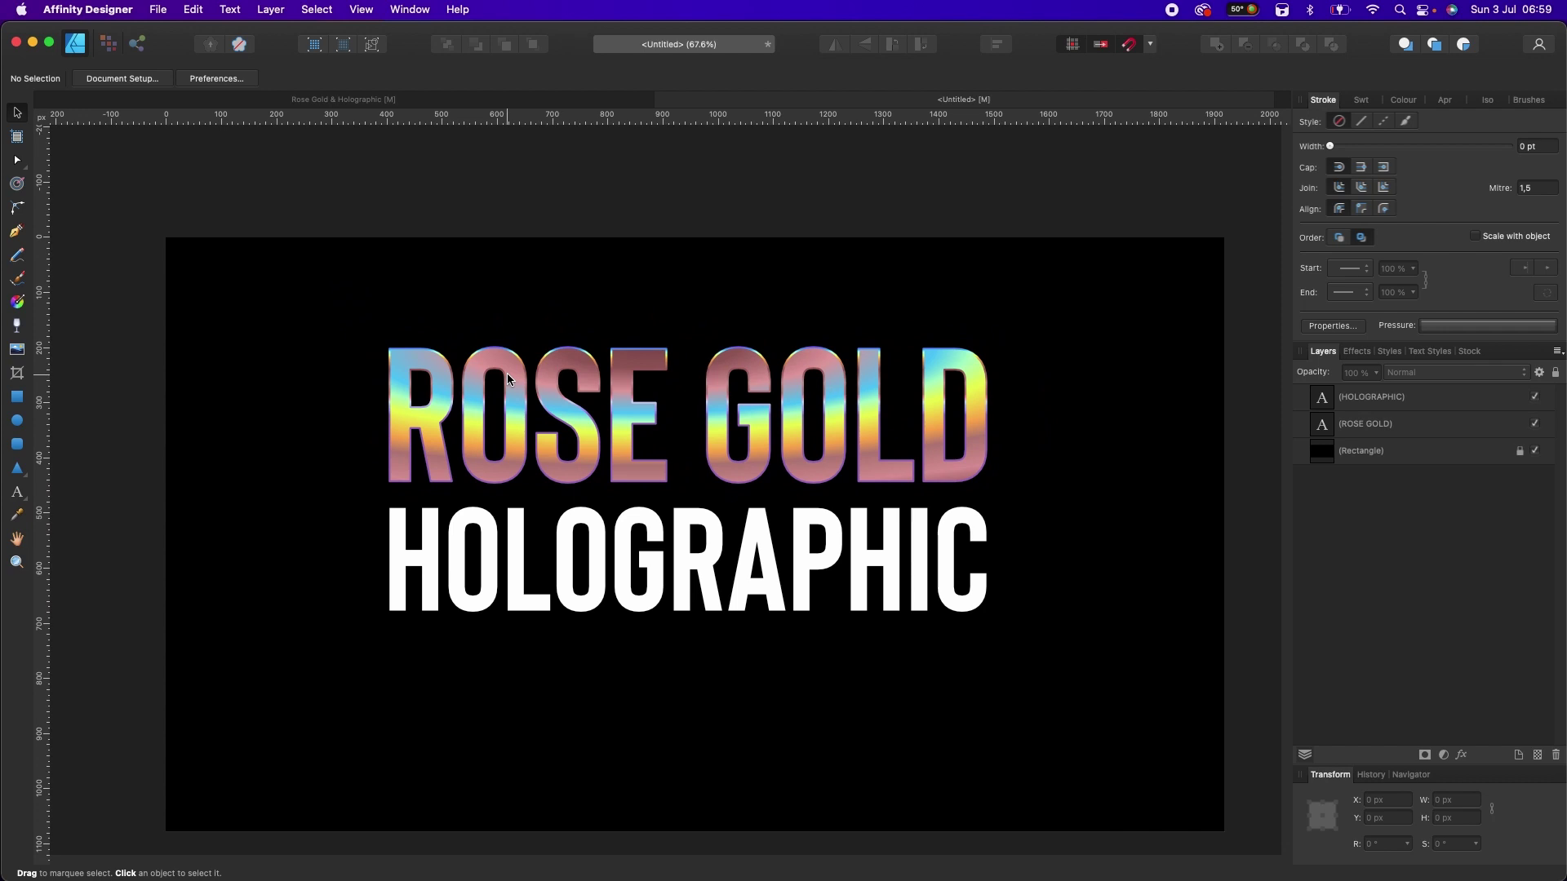
left_click(531, 583)
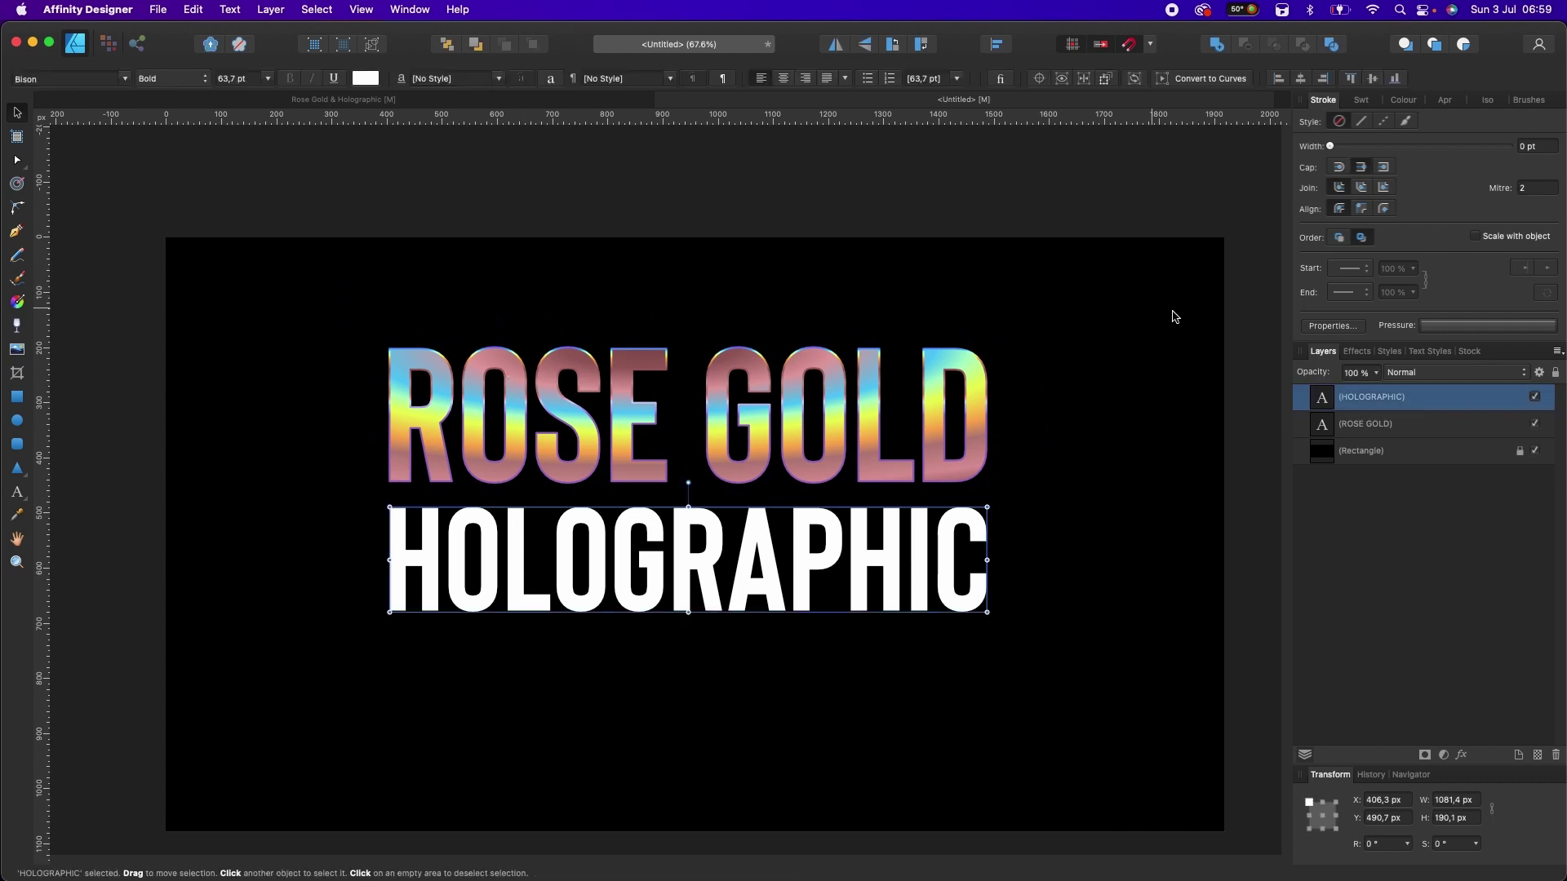
left_click(1361, 100)
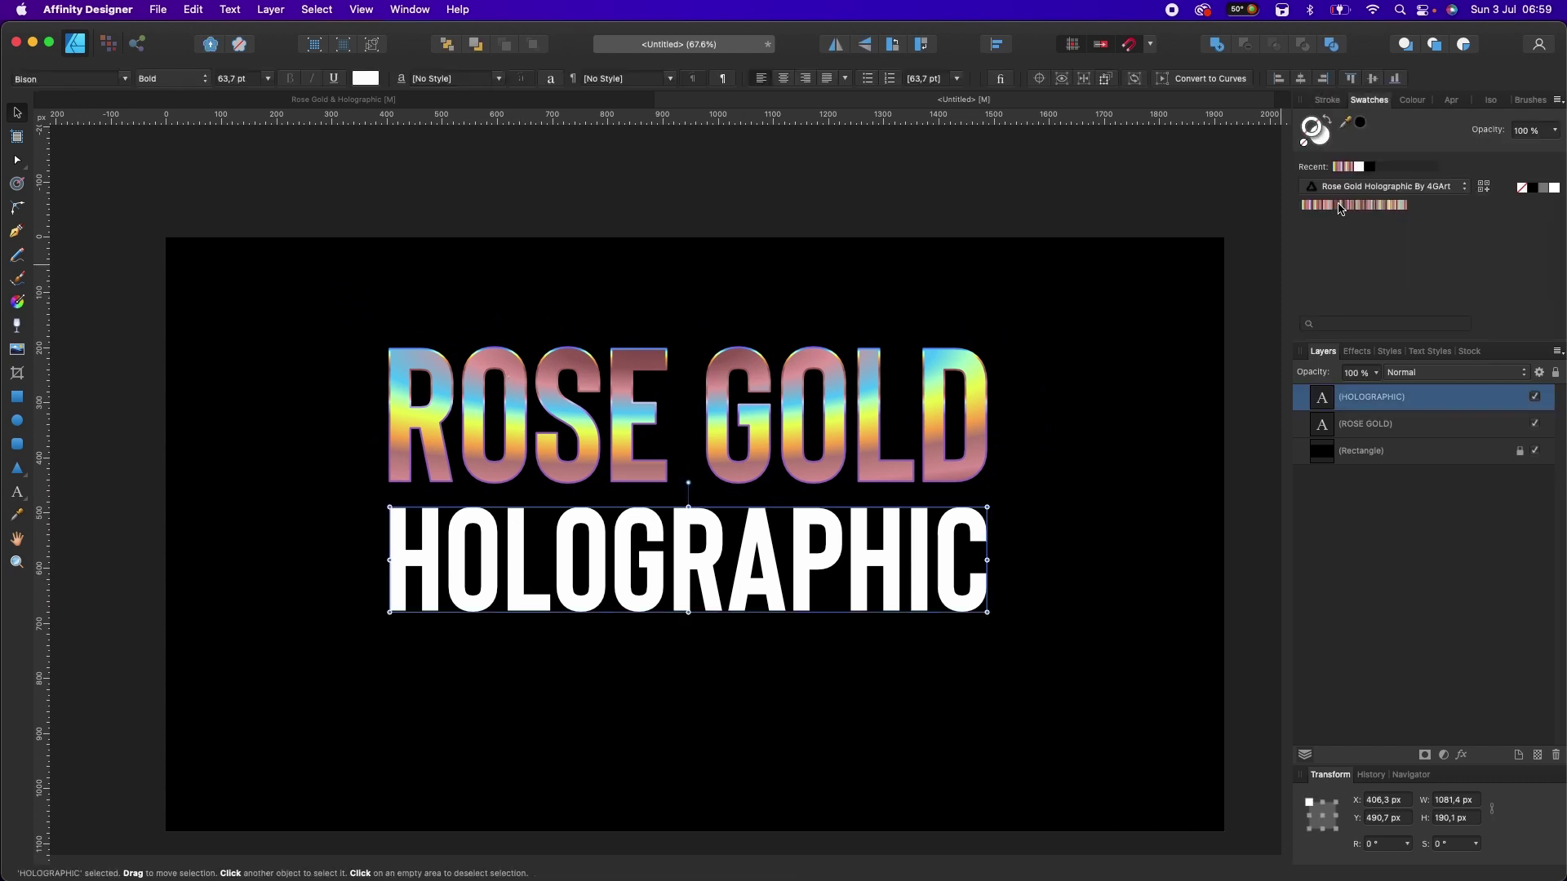
left_click(1352, 206)
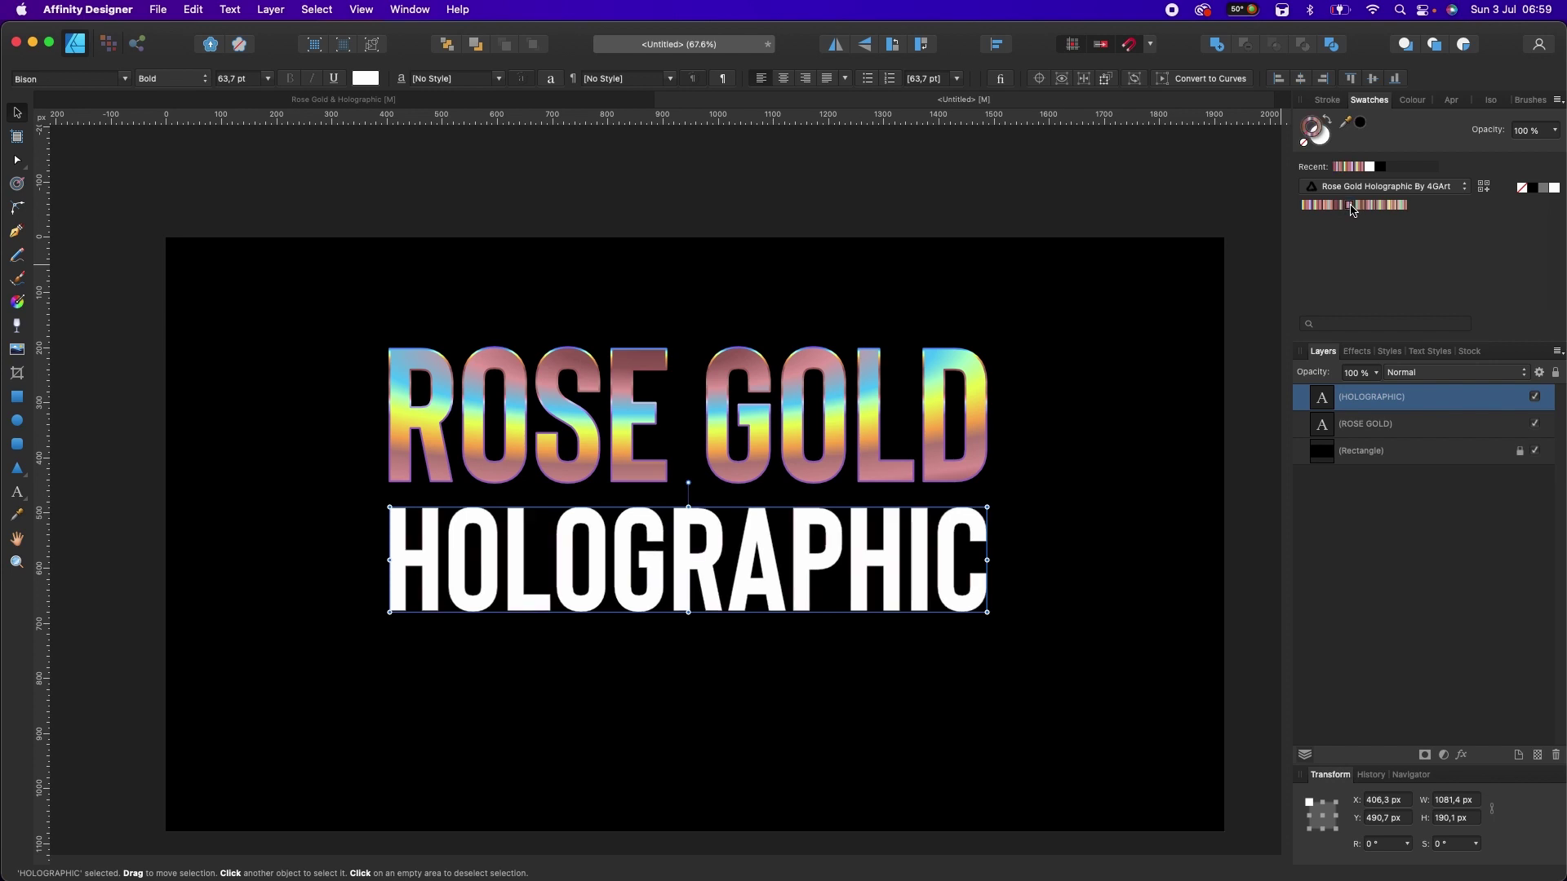
key("x")
left_click(1352, 206)
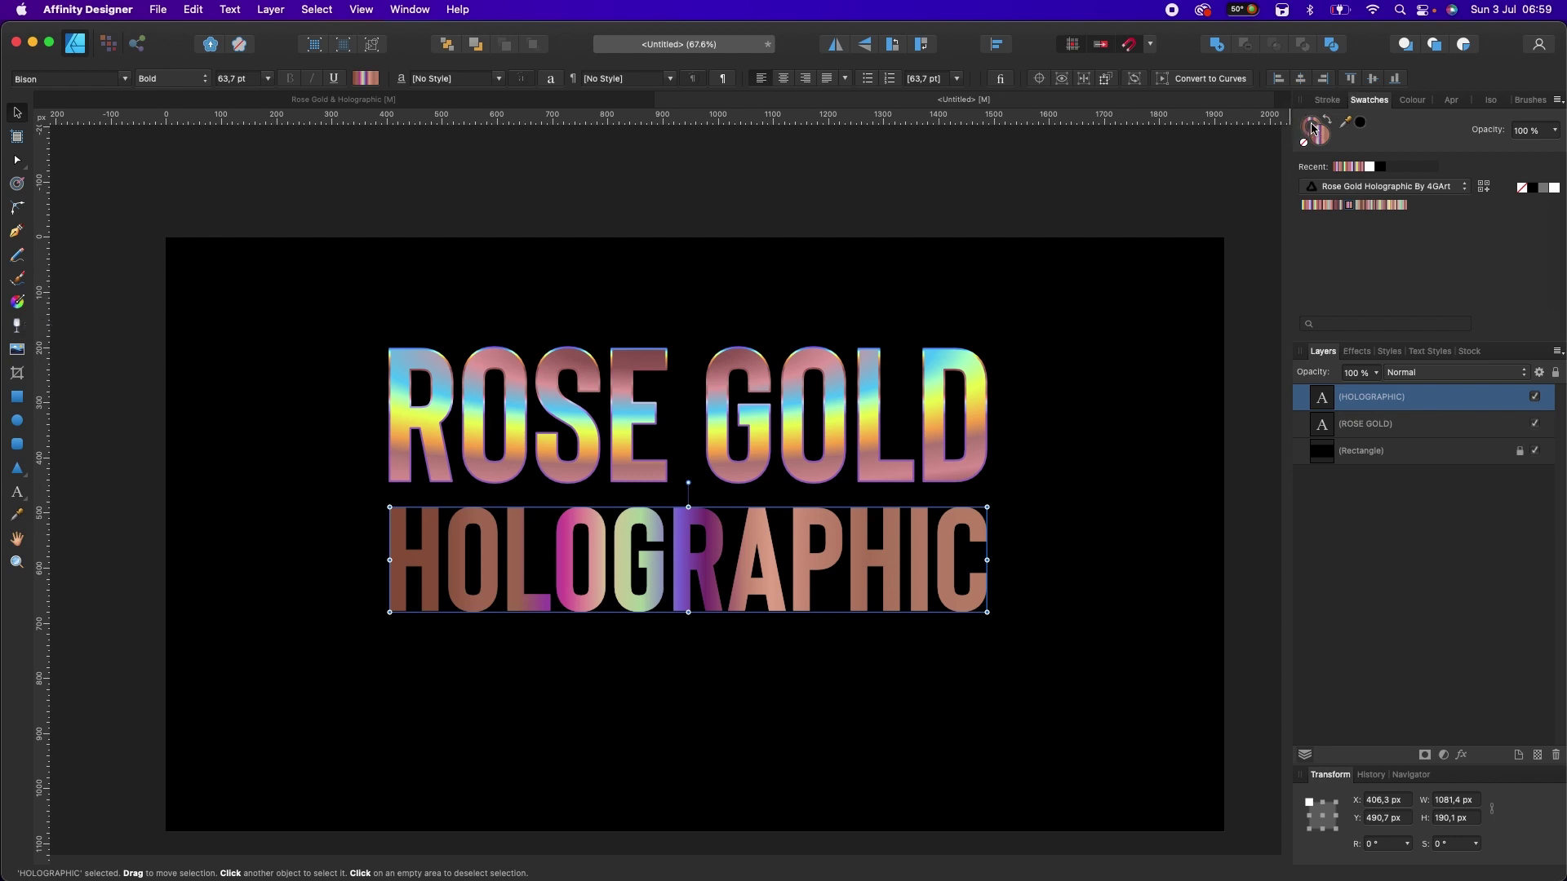
Step: Give HOLOGRAPHIC a 0.6 pt outline using a holographic gradient swatch
left_click(1325, 100)
left_click_drag(1343, 147, 1353, 147)
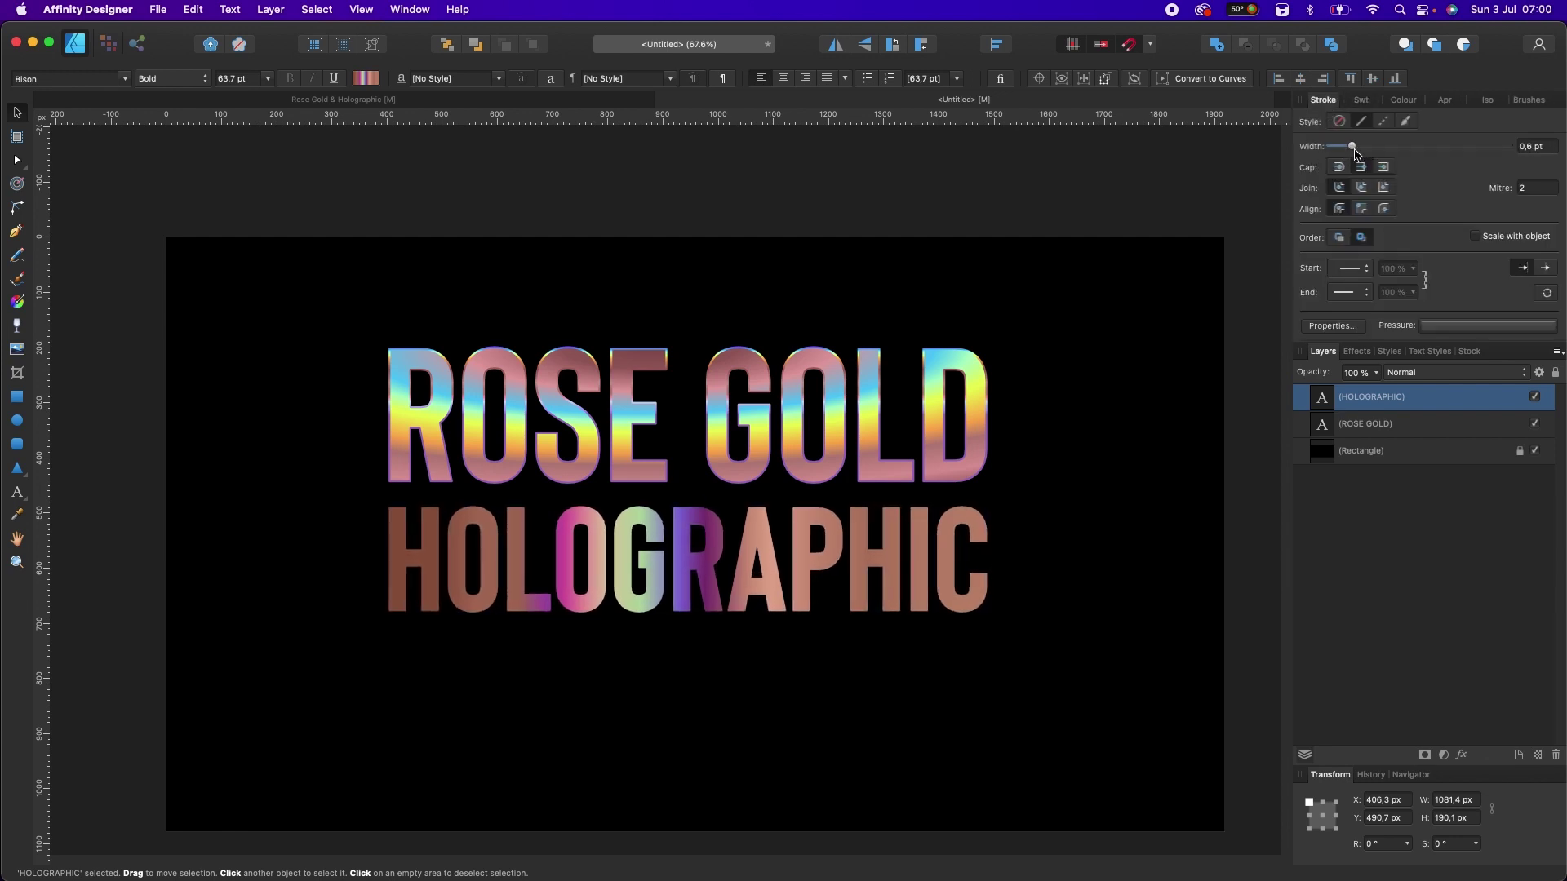
left_click(1362, 99)
left_click(1306, 206)
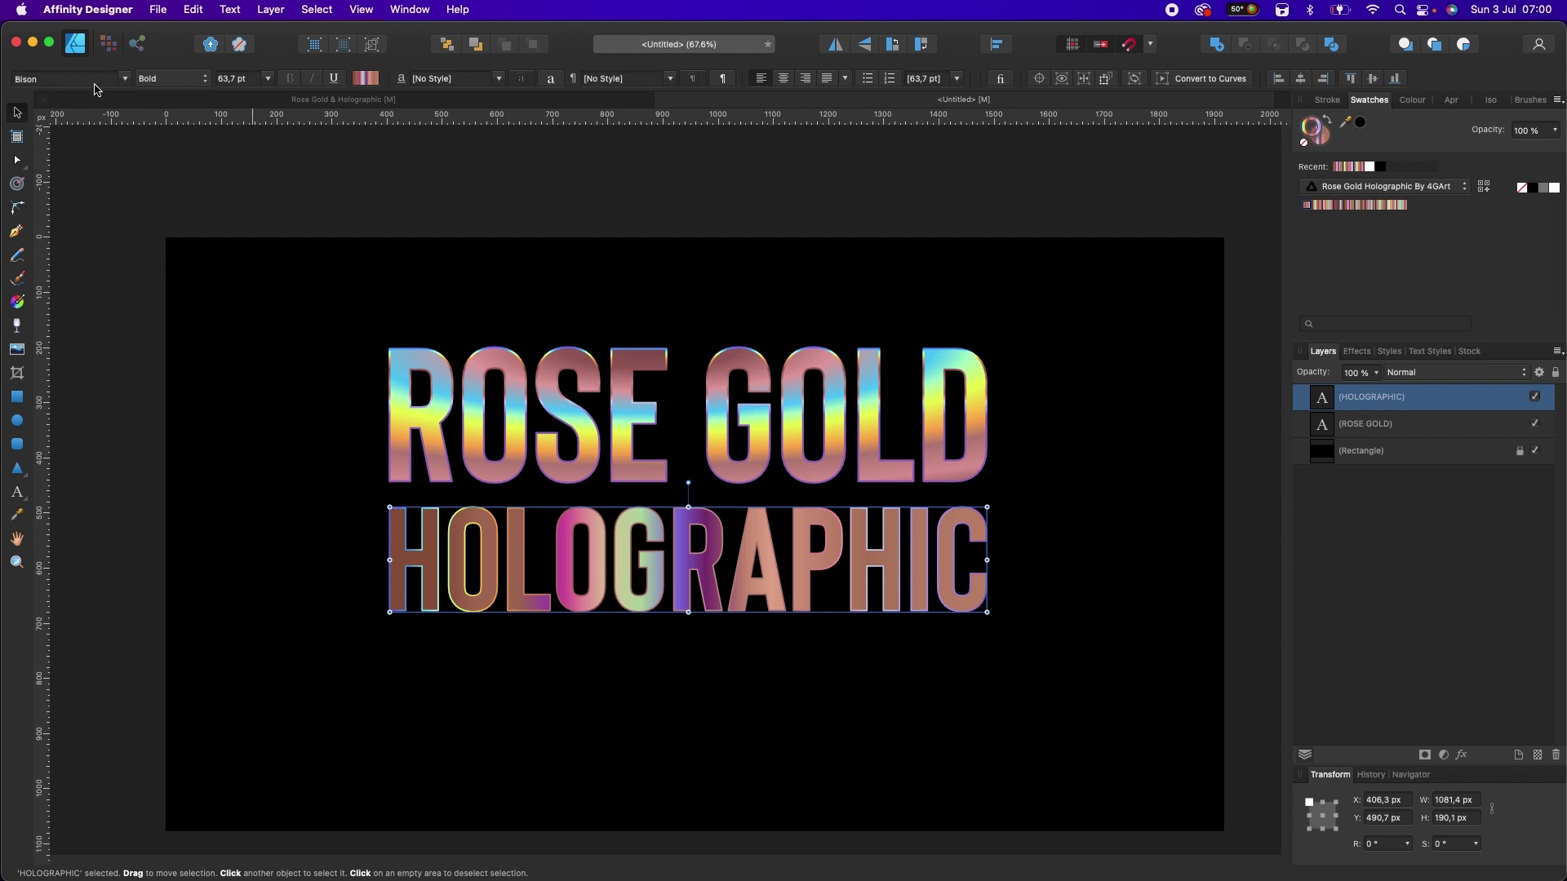
Step: Redraw HOLOGRAPHIC's fill gradient as a short, steep vertical streak
left_click(17, 302)
left_click(73, 81)
left_click(73, 81)
left_click_drag(491, 512, 481, 557)
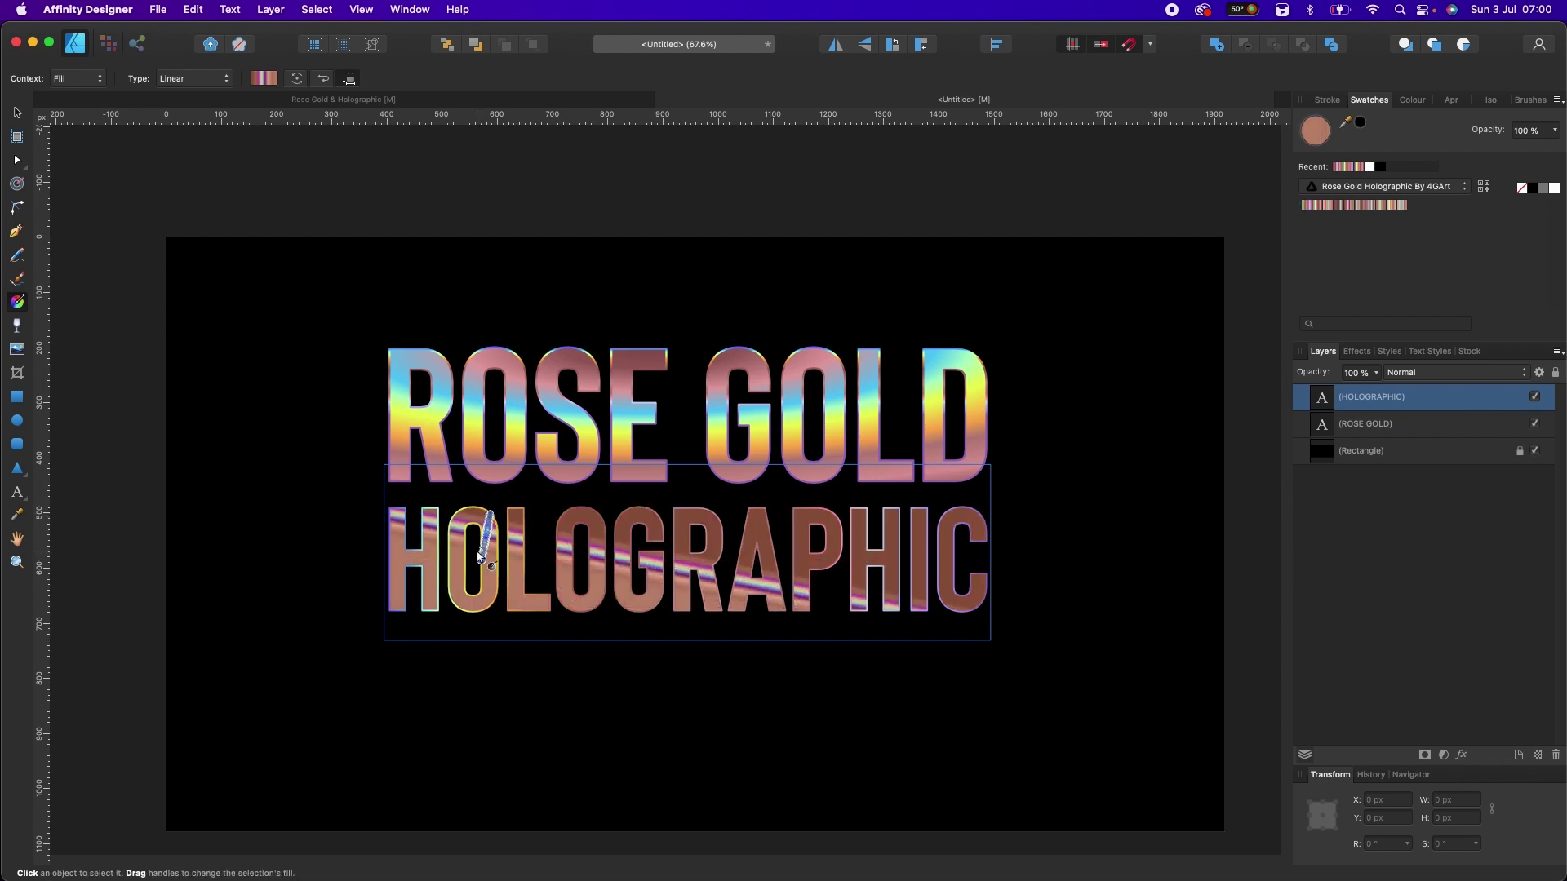
Step: Undo the vertical gradient and redraw HOLOGRAPHIC's fill as an elliptical gradient over the O
key("super+z")
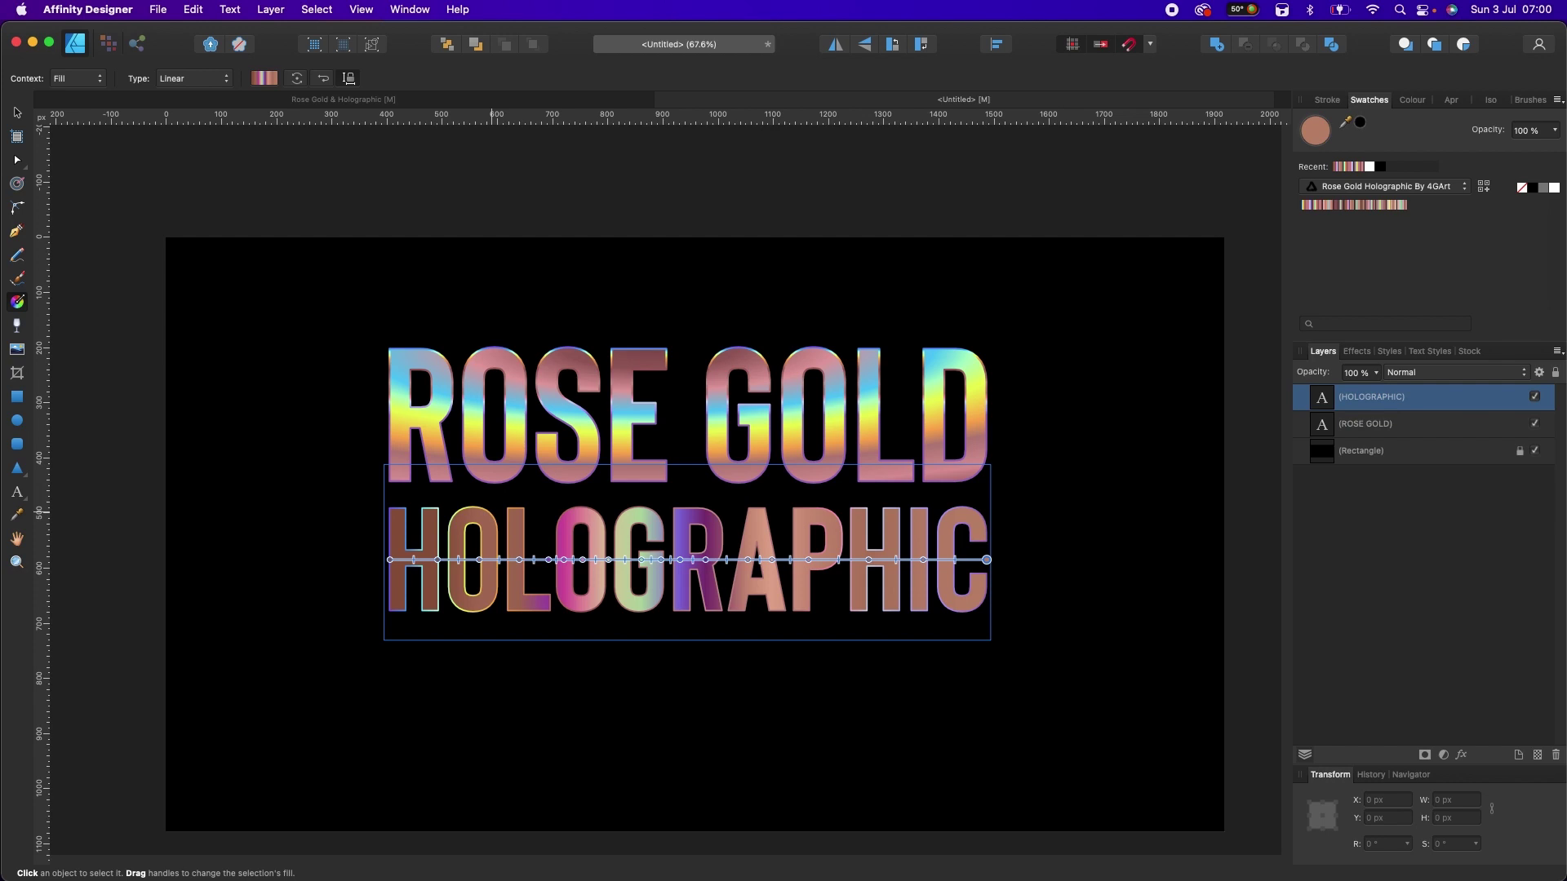
left_click_drag(483, 509, 482, 649)
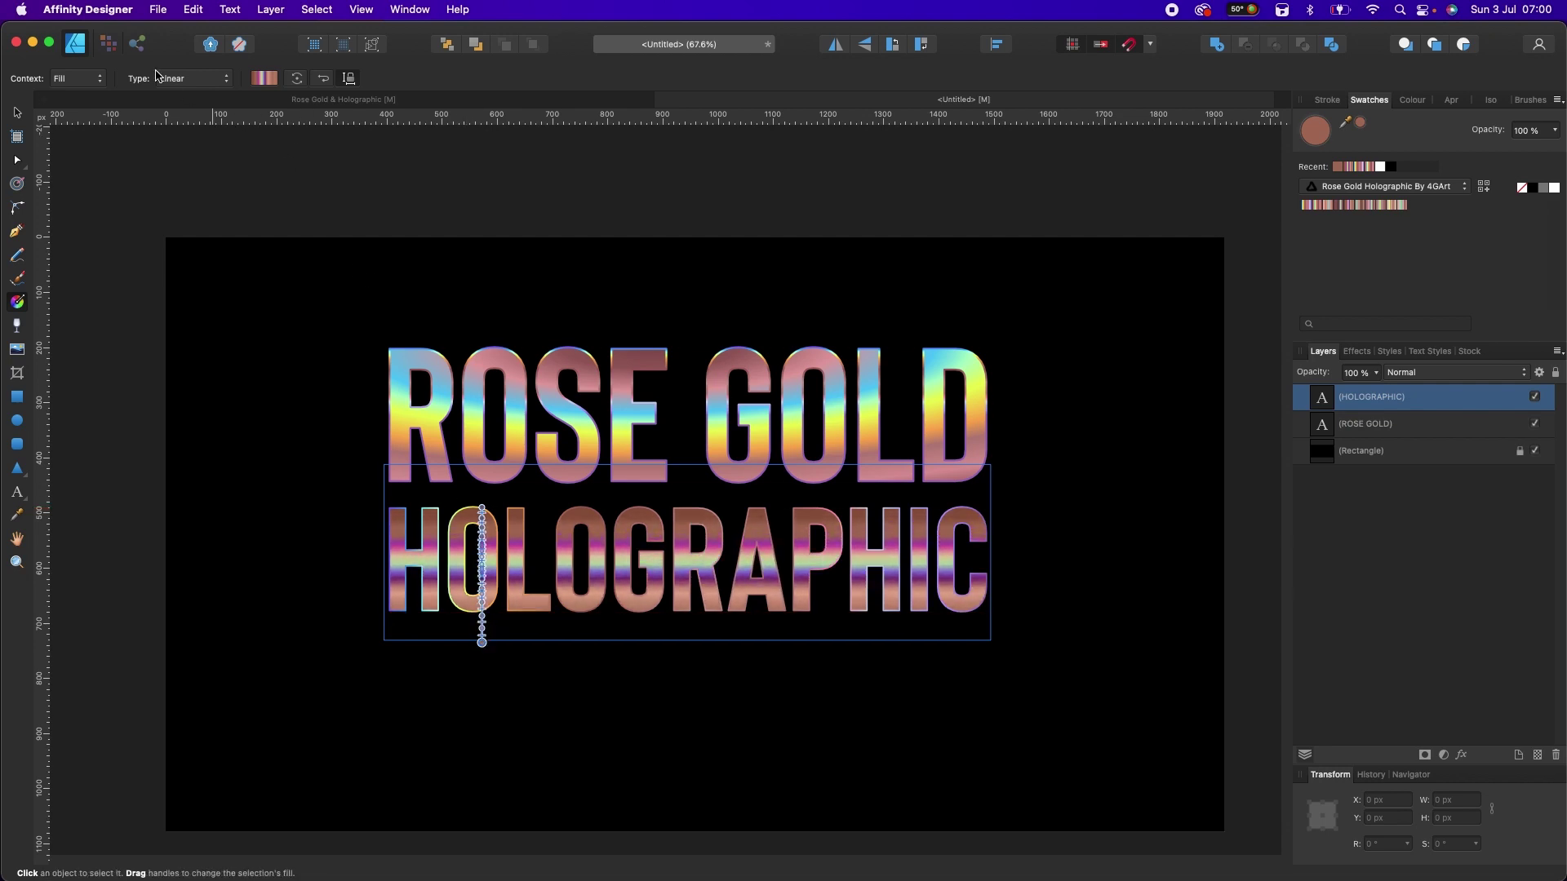
left_click(194, 86)
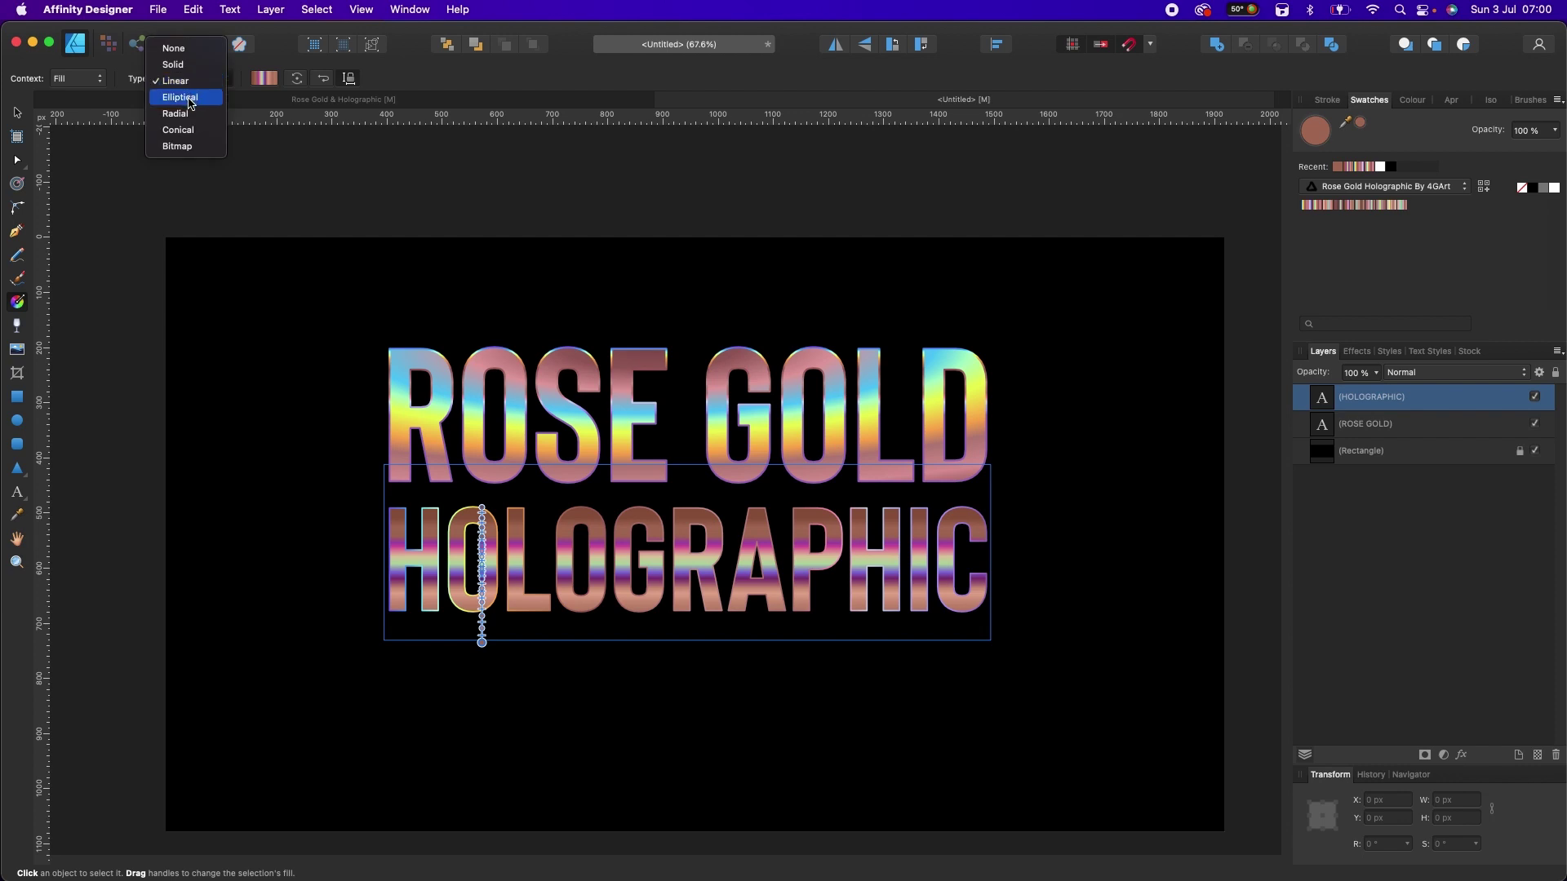
left_click(191, 102)
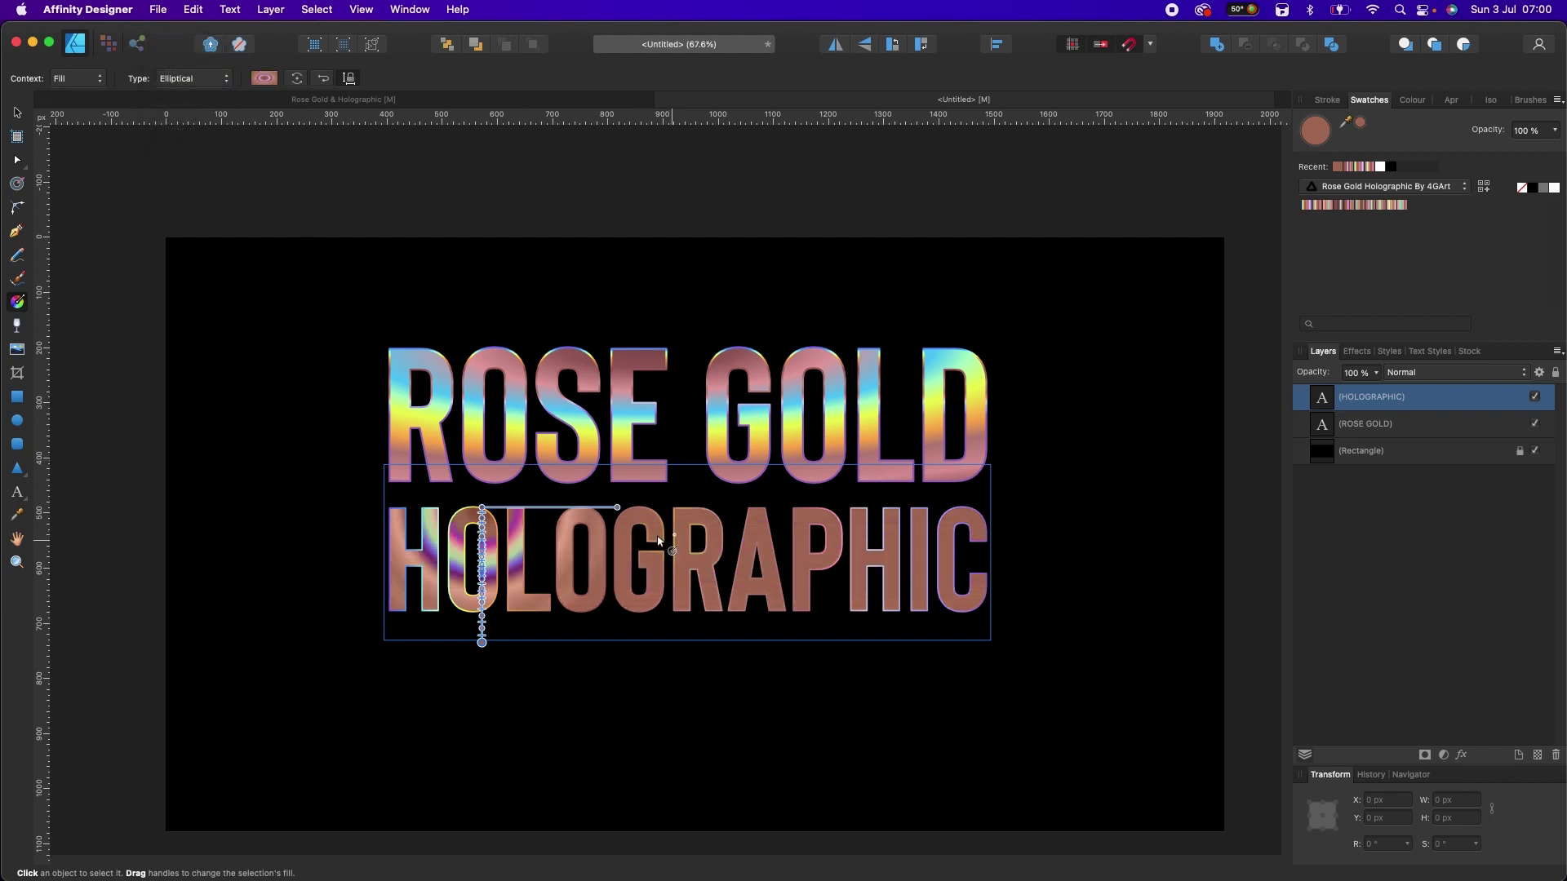
Step: Stretch the elliptical gradient across the word and shift its centre right and up
left_click_drag(619, 507, 844, 508)
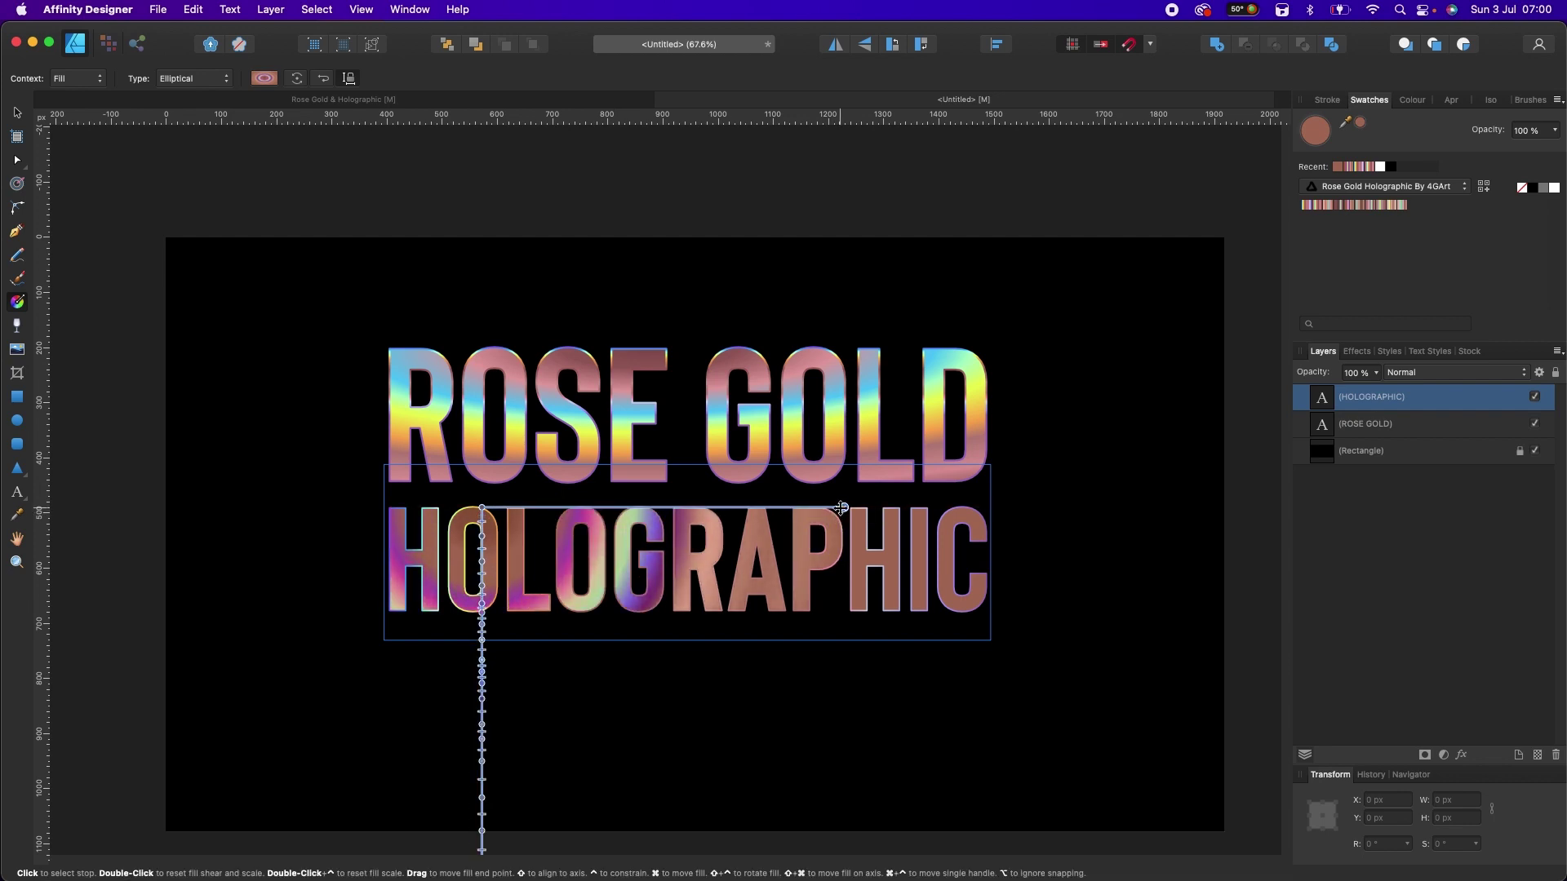
left_click_drag(844, 507, 970, 508)
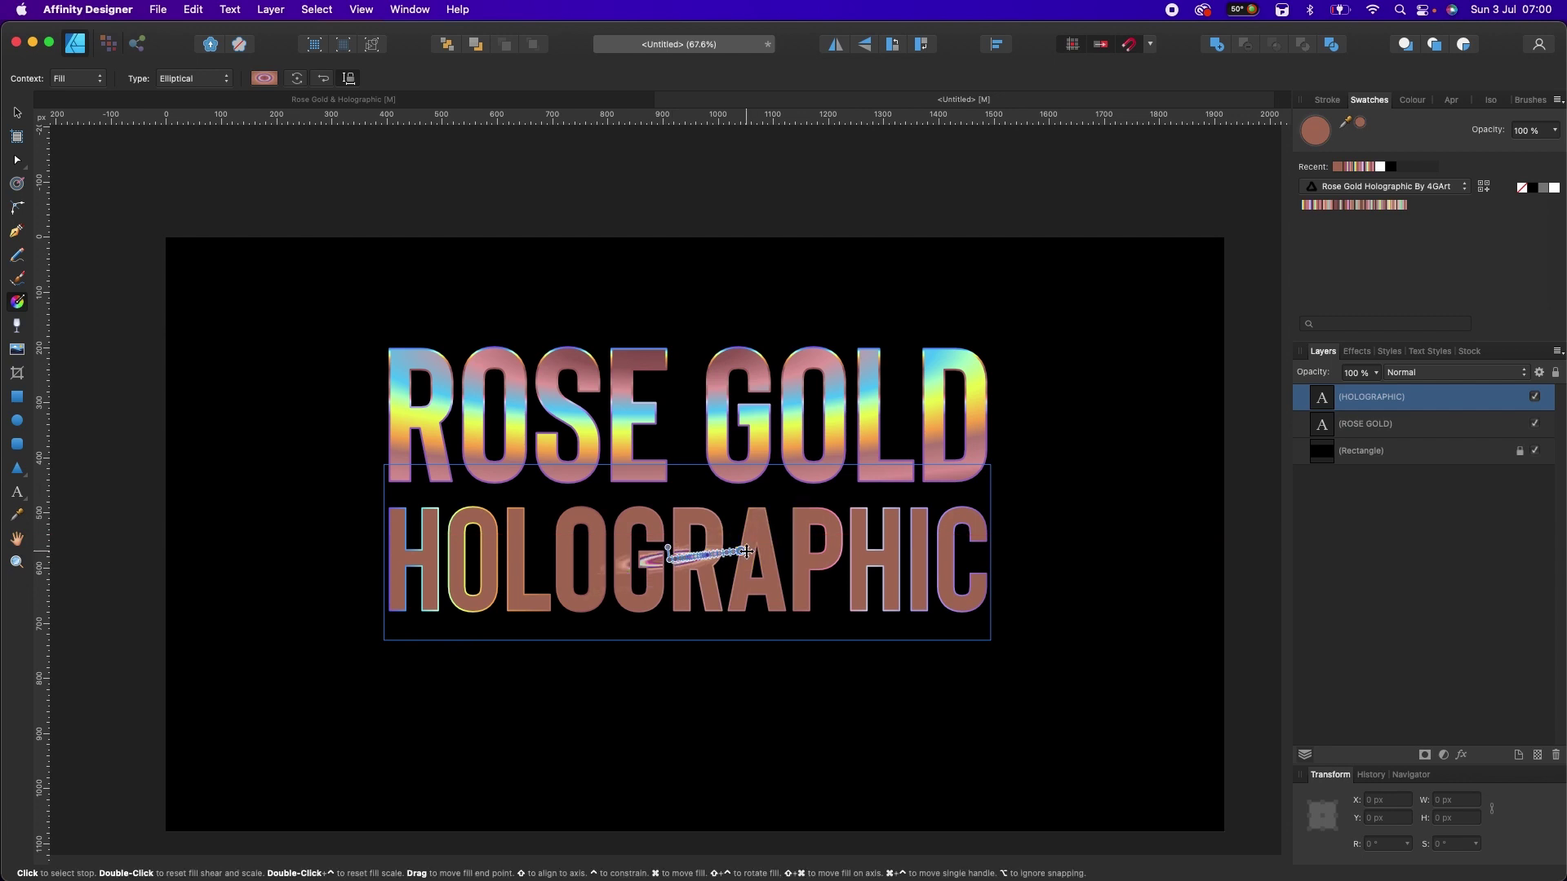
left_click_drag(970, 508, 986, 508)
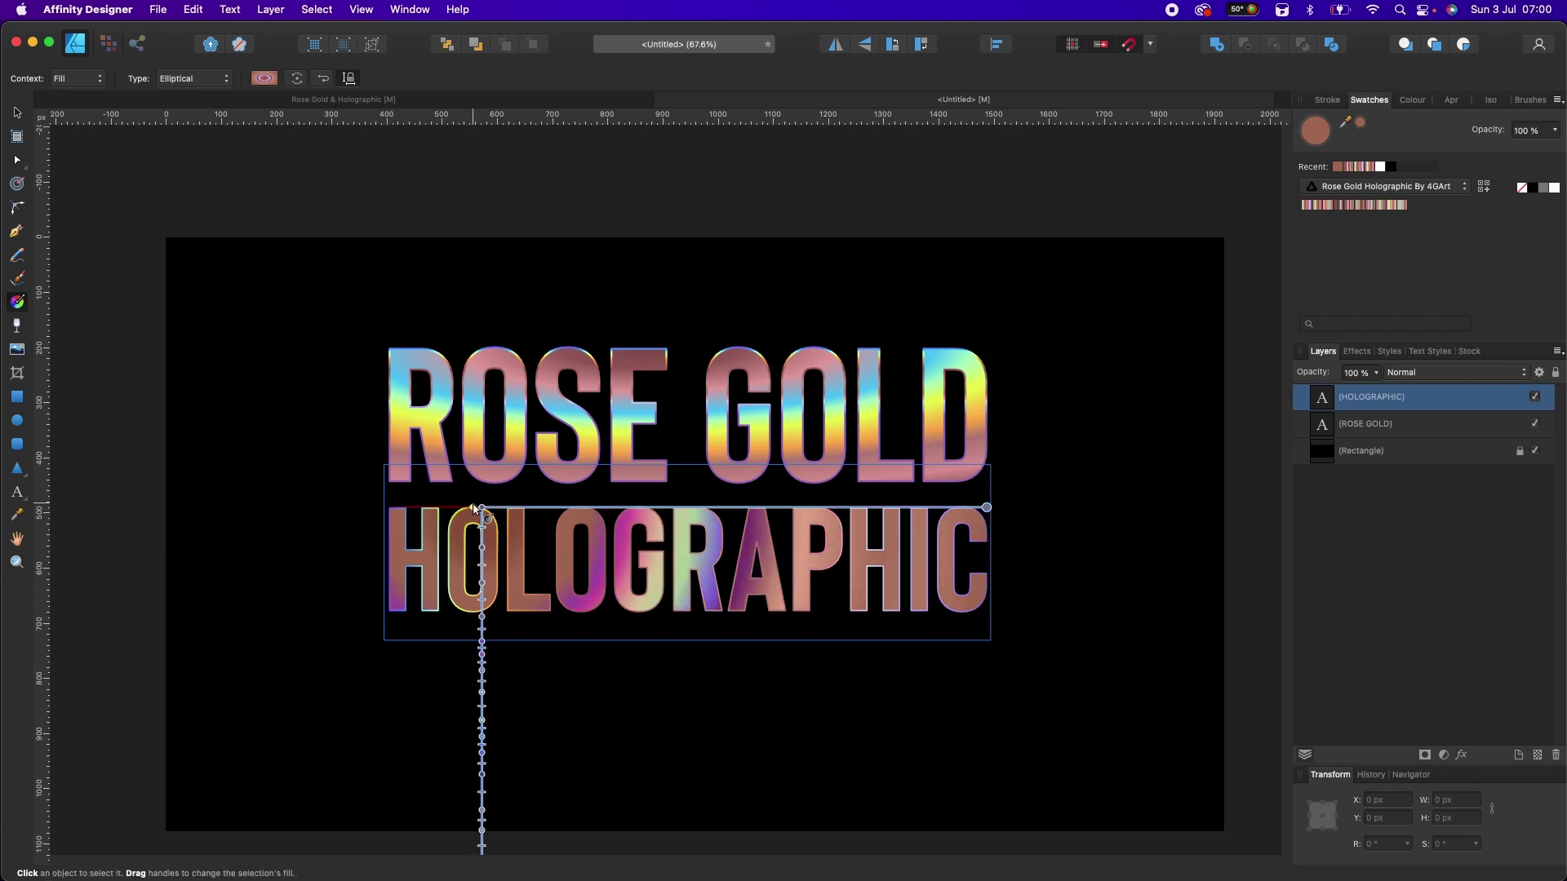
mouse_move(483, 507)
left_mouse_down()
mouse_move(727, 517)
mouse_move(618, 520)
mouse_move(651, 514)
mouse_move(649, 462)
mouse_move(691, 404)
mouse_move(662, 335)
mouse_move(636, 354)
mouse_move(655, 493)
mouse_move(658, 473)
left_mouse_up()
Step: Reselect the HOLOGRAPHIC text and set the Fill Tool context to Stroke
left_click(17, 112)
left_click(151, 200)
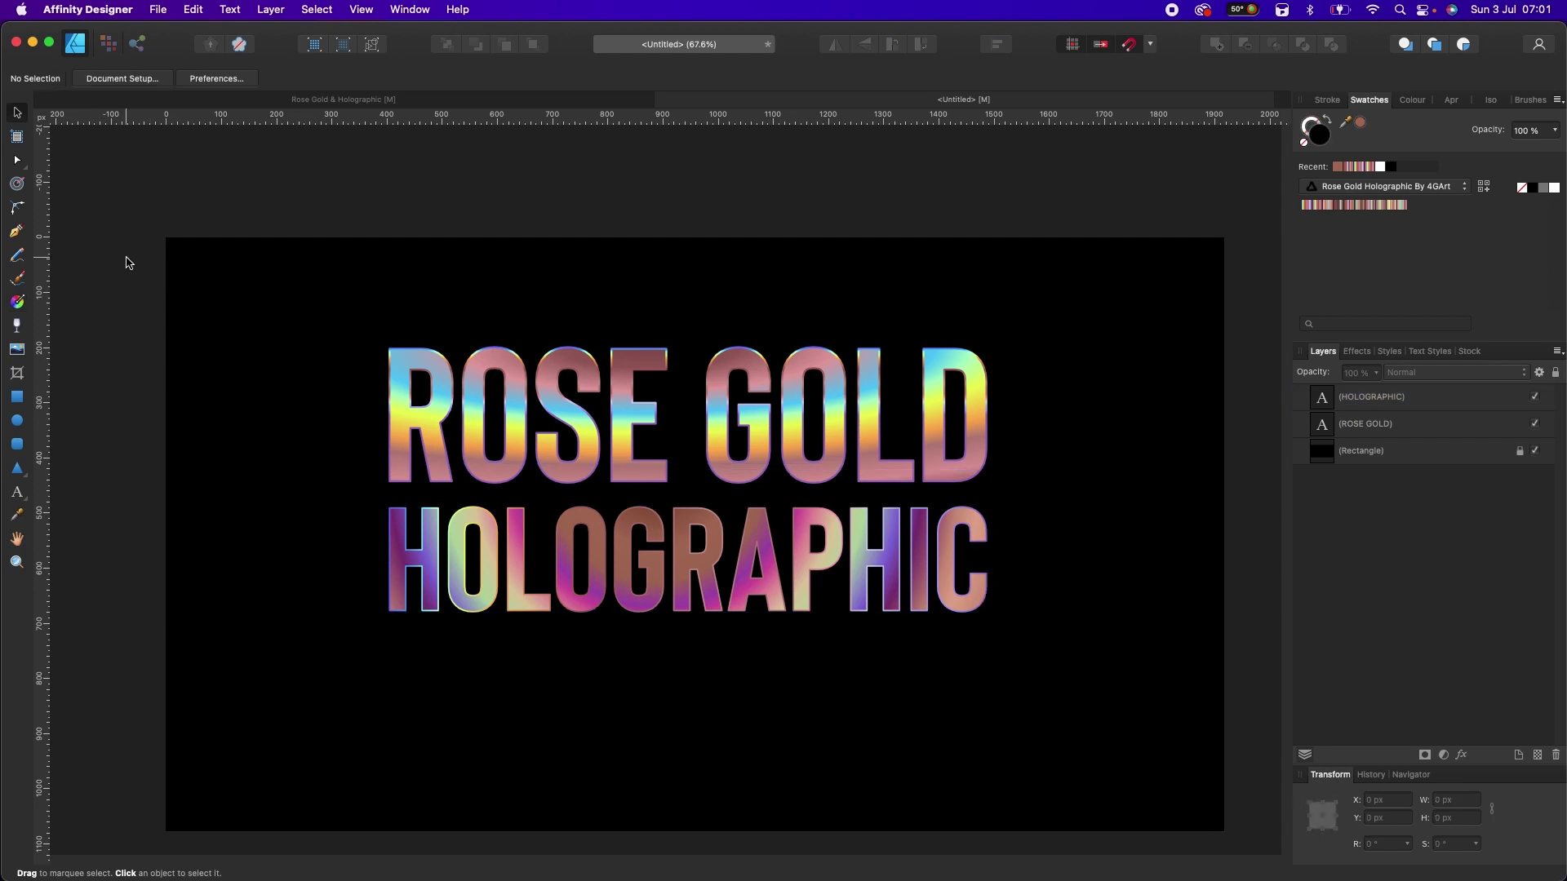
left_click(454, 558)
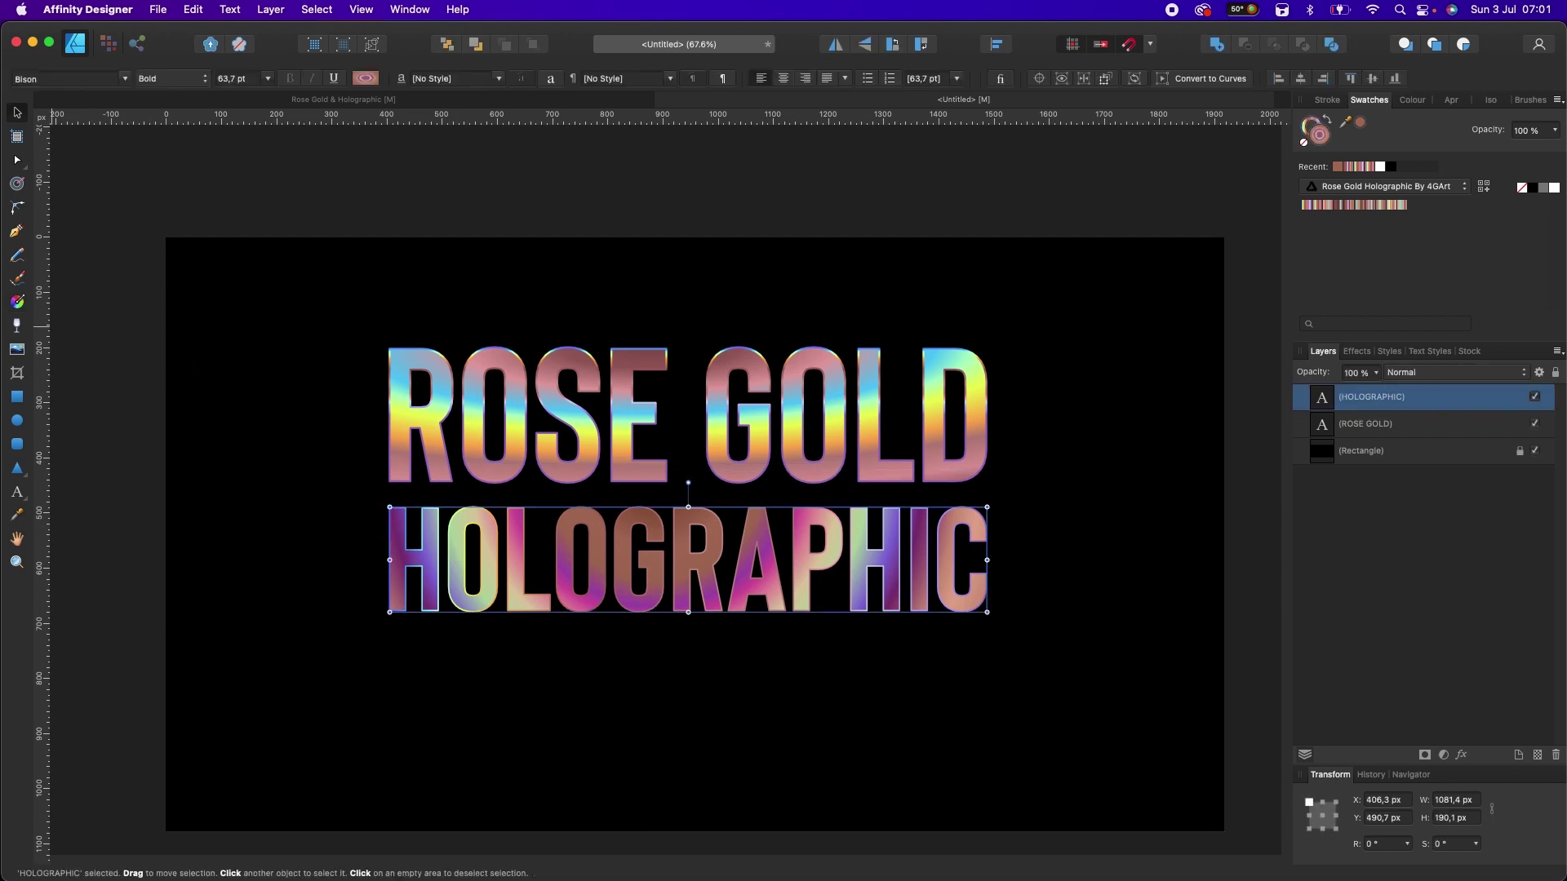
left_click(17, 303)
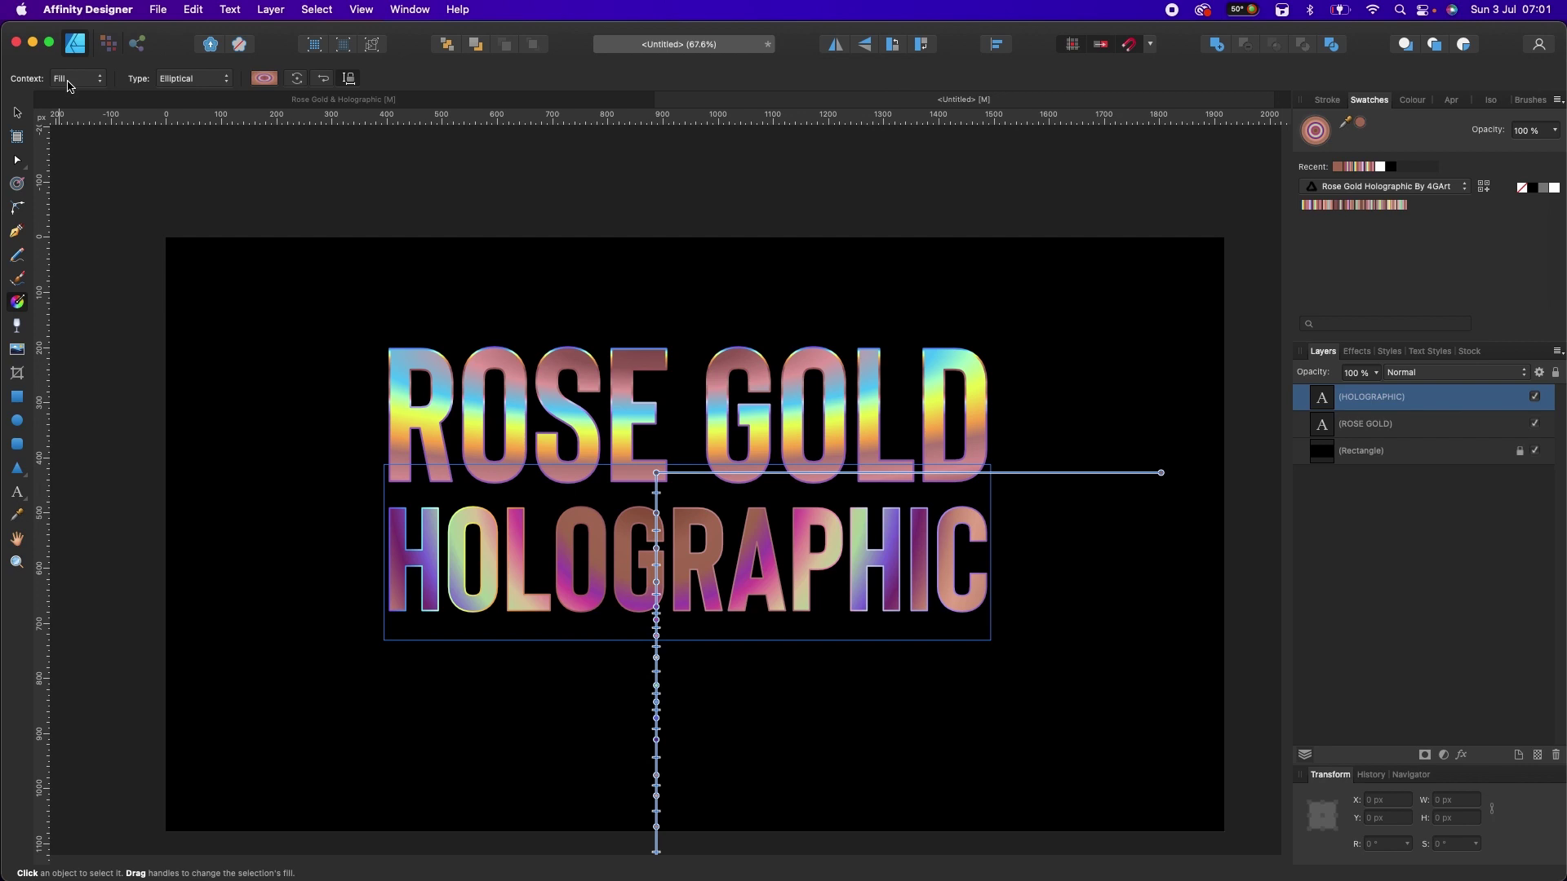
left_click(71, 78)
left_click(70, 100)
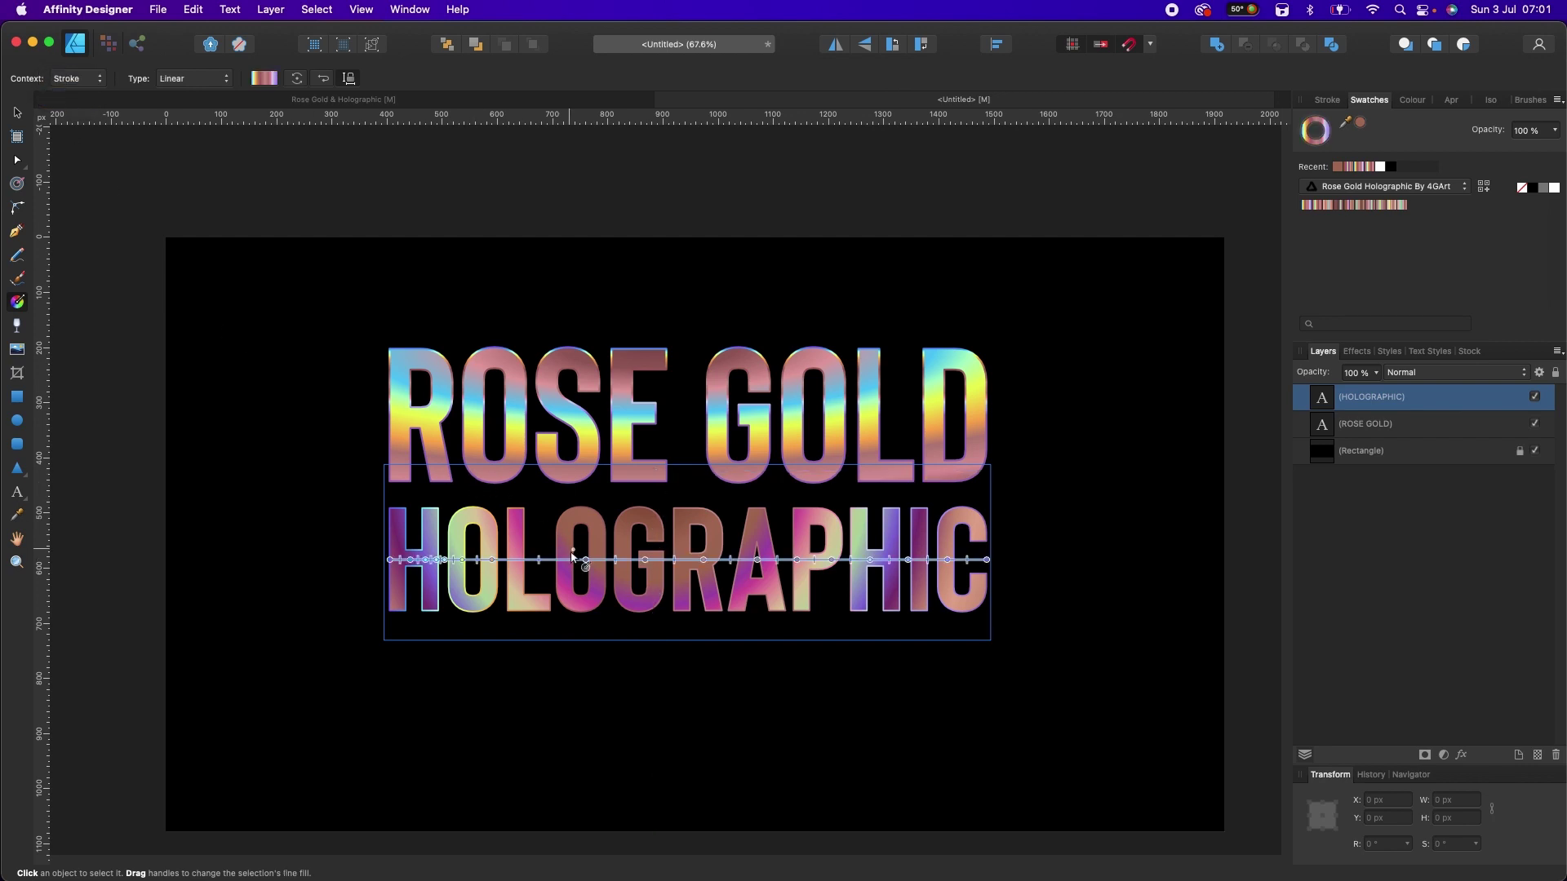
Step: Draw a short vertical outline gradient, apply the purple swatch, then deselect
left_click_drag(584, 524, 578, 582)
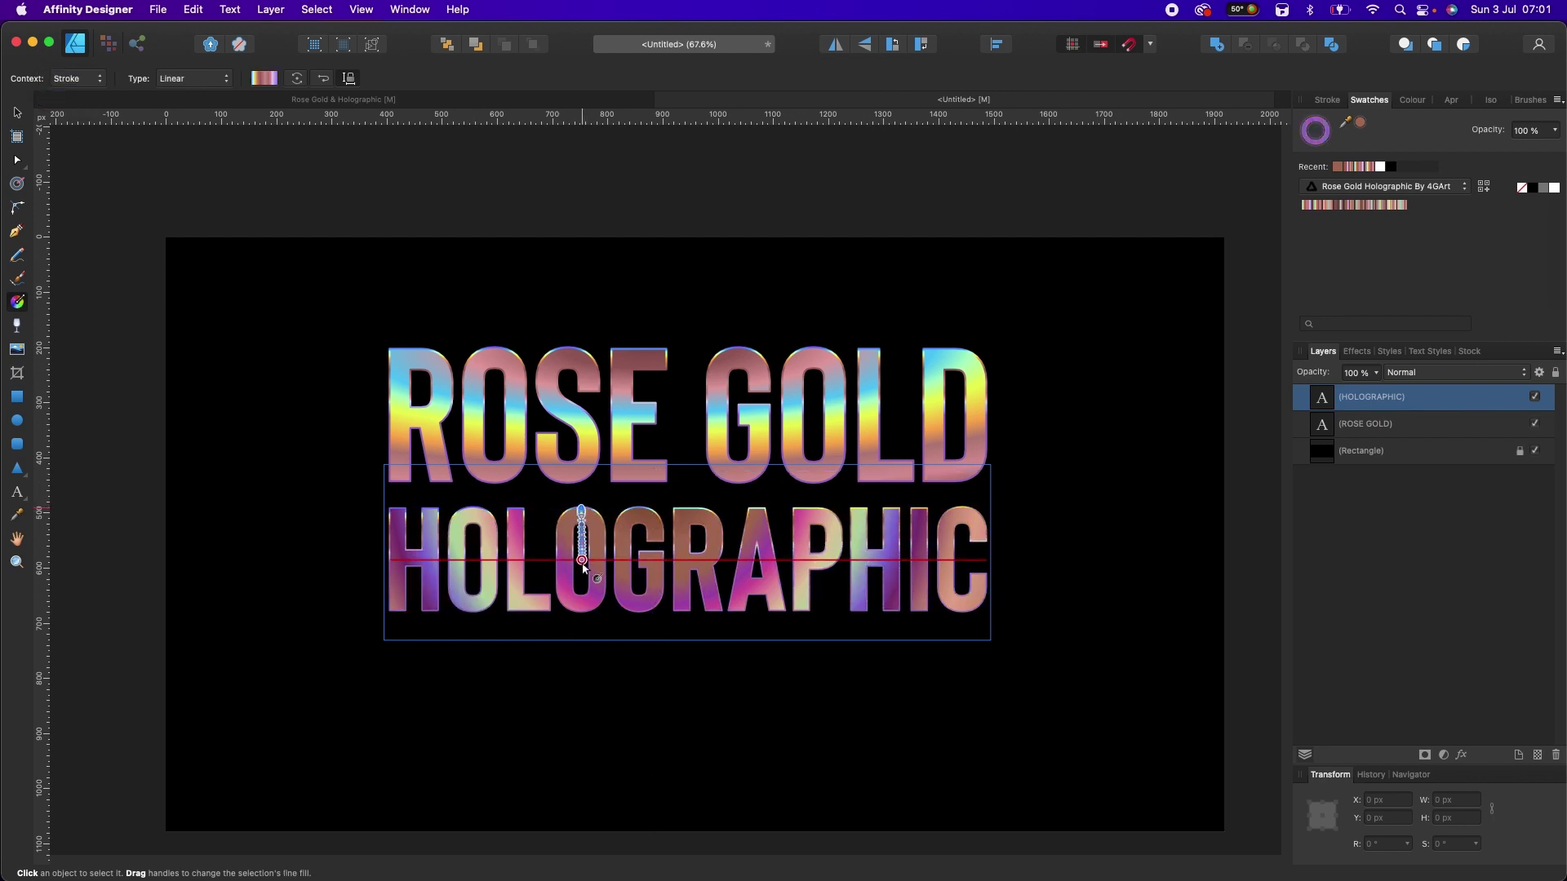
left_click_drag(578, 582, 576, 585)
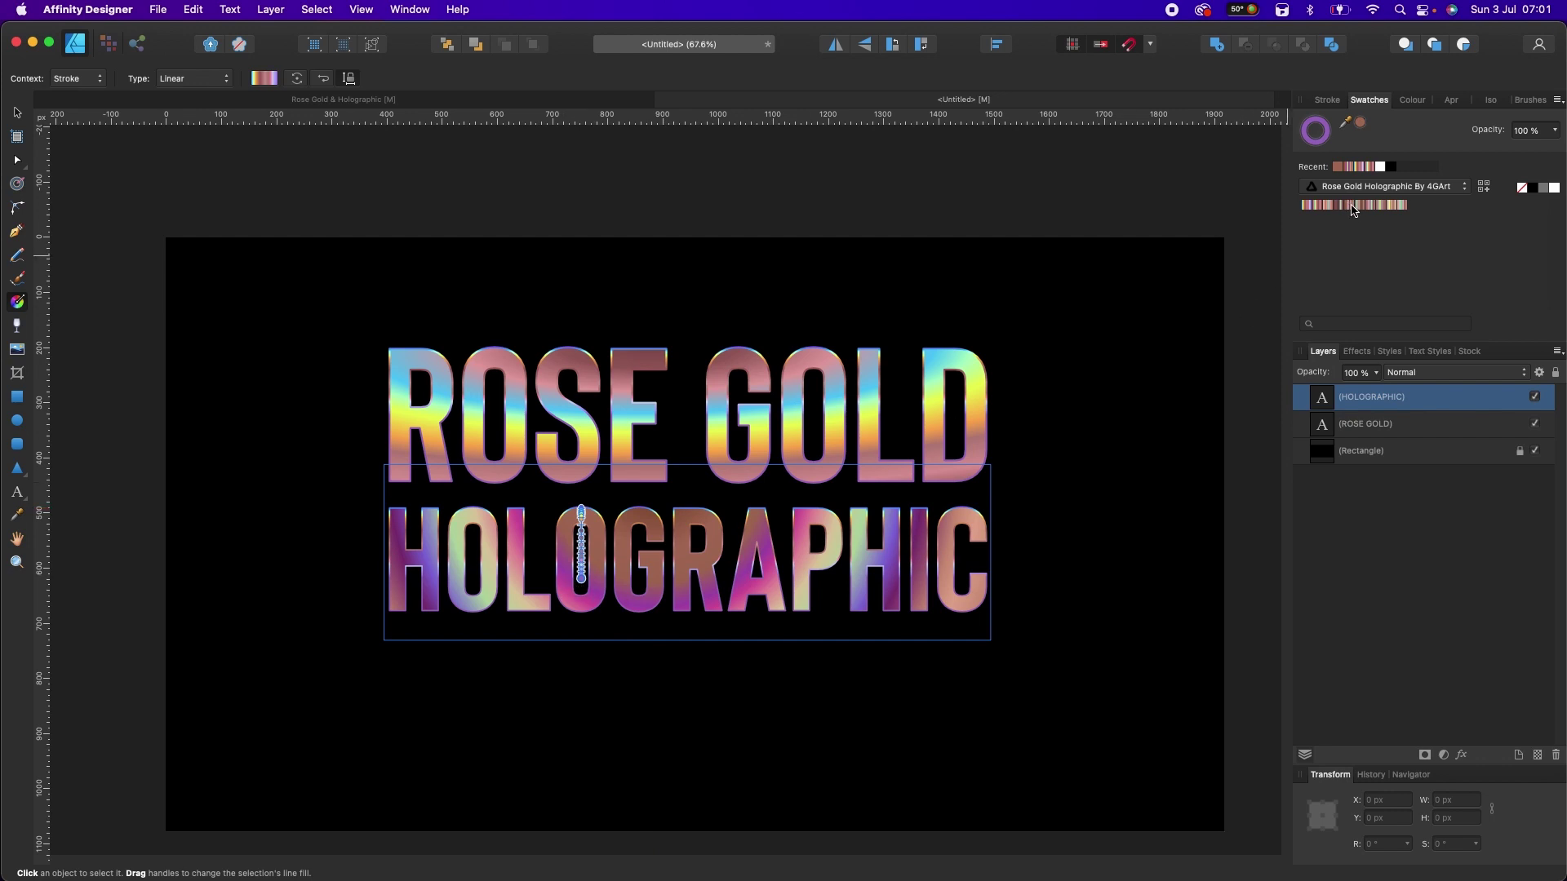
left_click(1351, 208)
left_click(1371, 208)
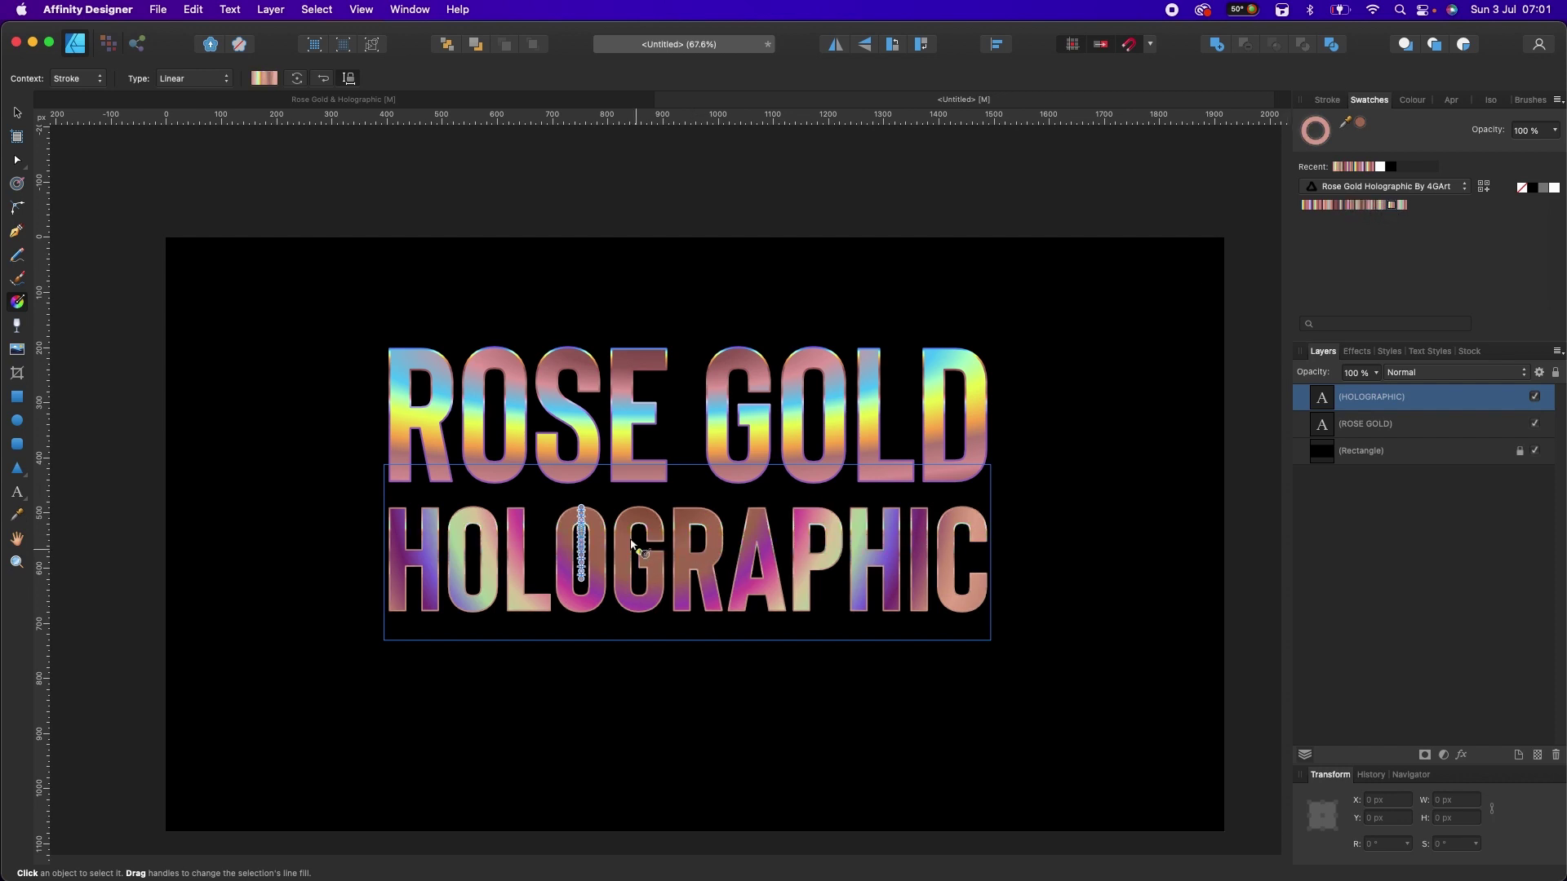
left_click(1309, 205)
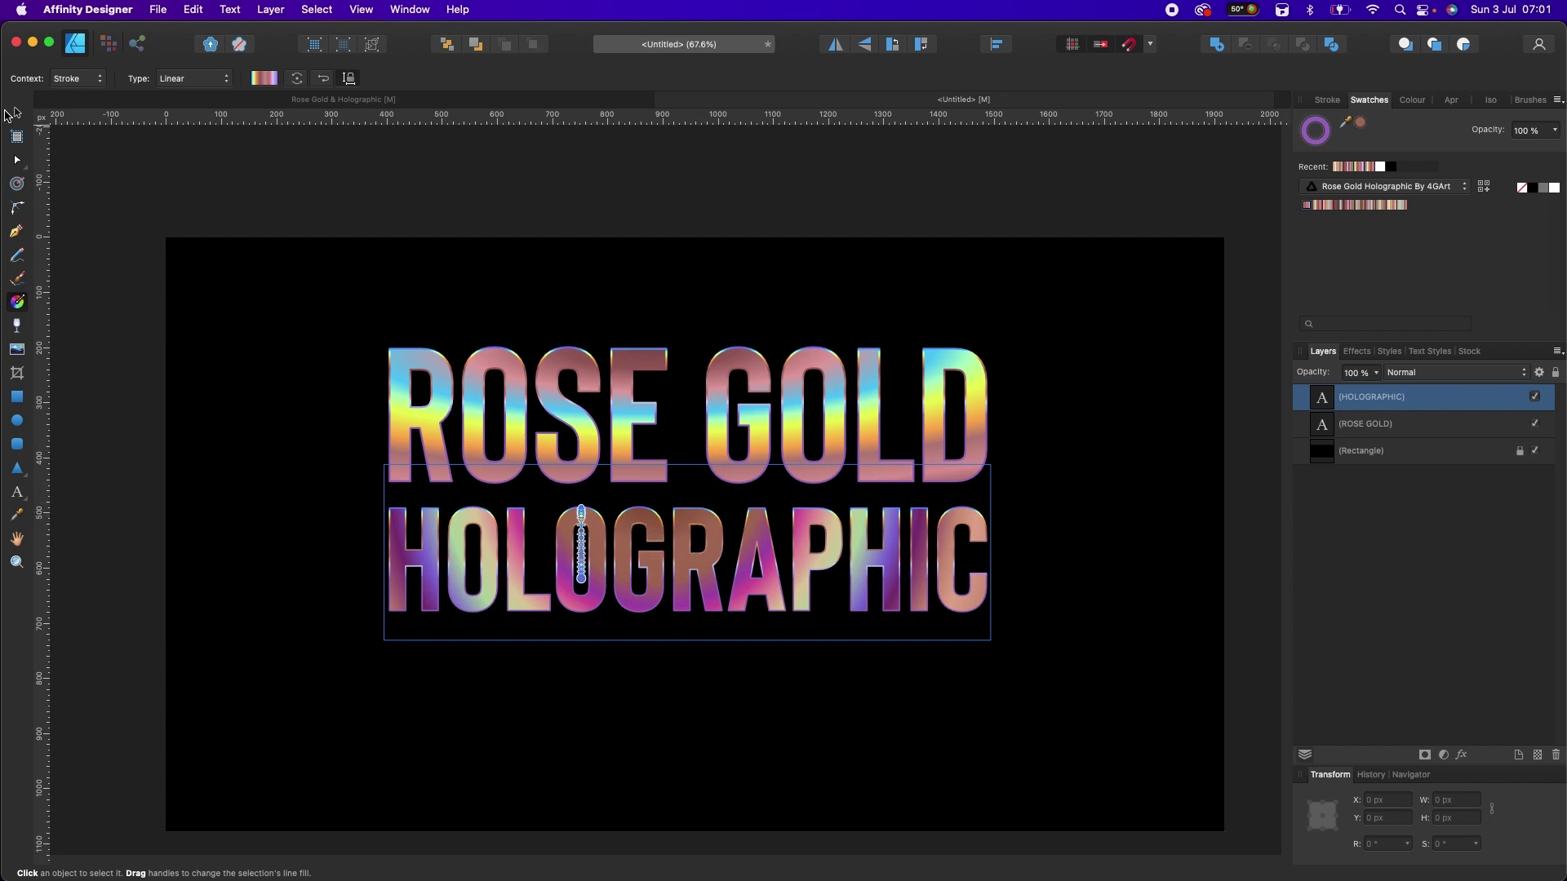
left_click(17, 112)
left_click(176, 237)
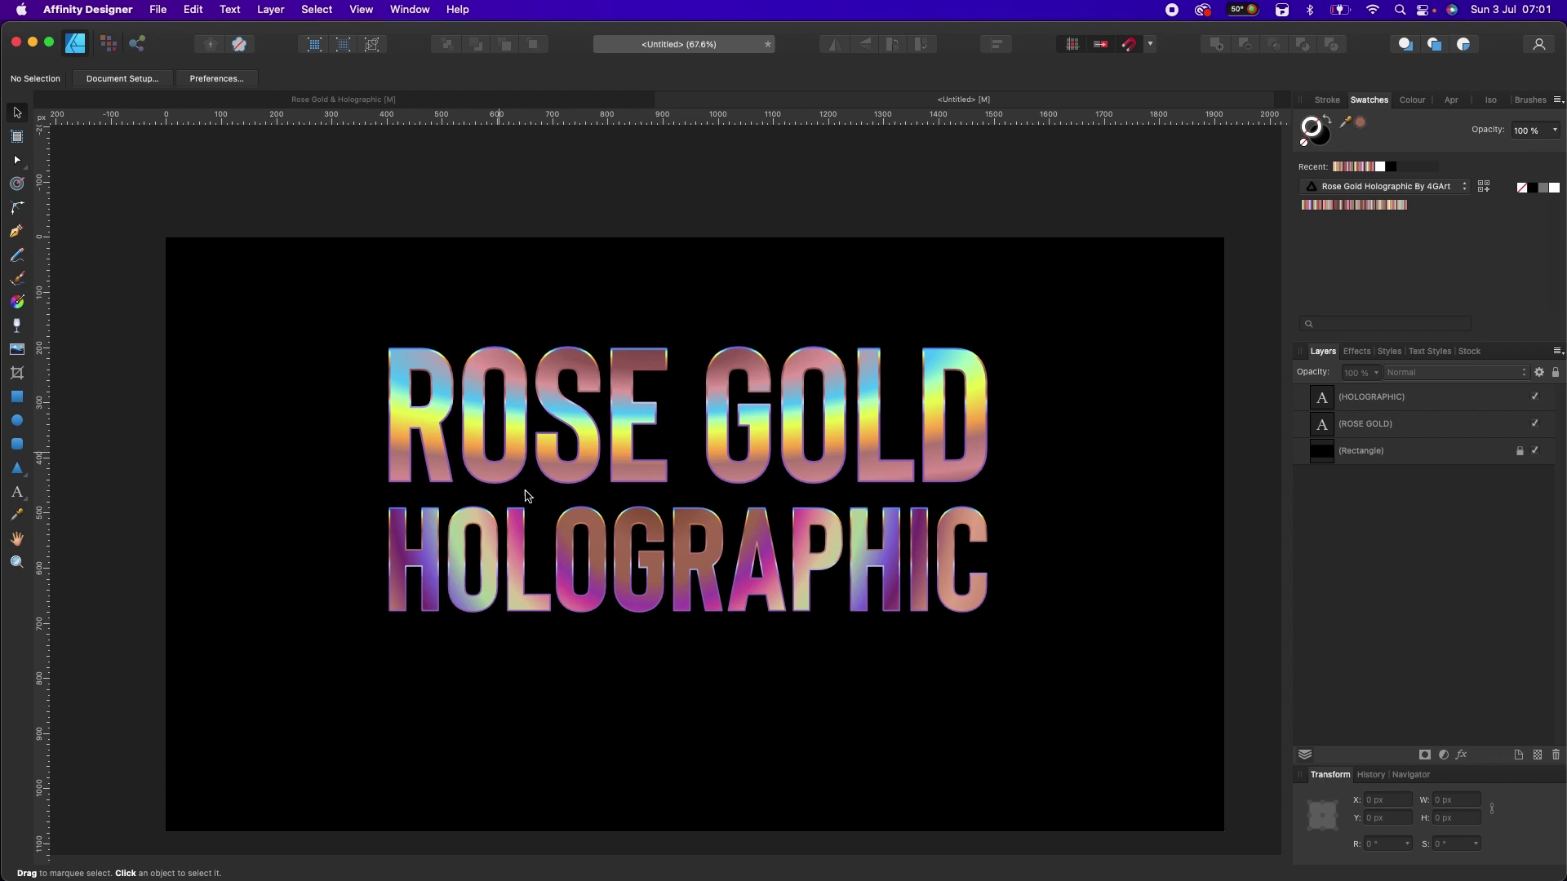
Step: Duplicate the HOLOGRAPHIC layer and fill the copy with a new rainbow holographic swatch
left_click(801, 561)
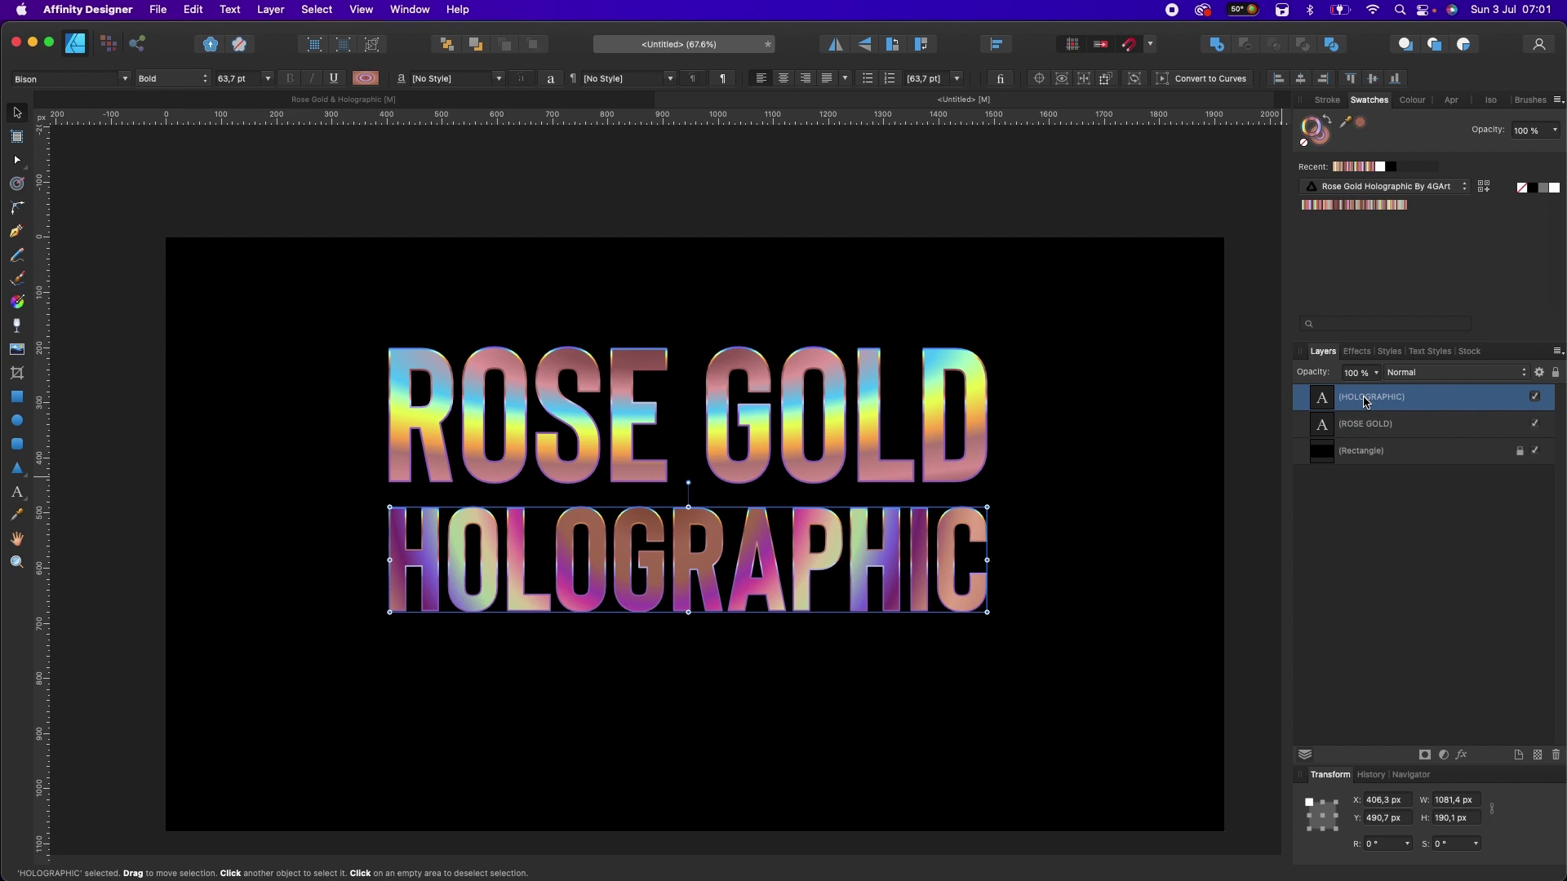
right_click(1366, 402)
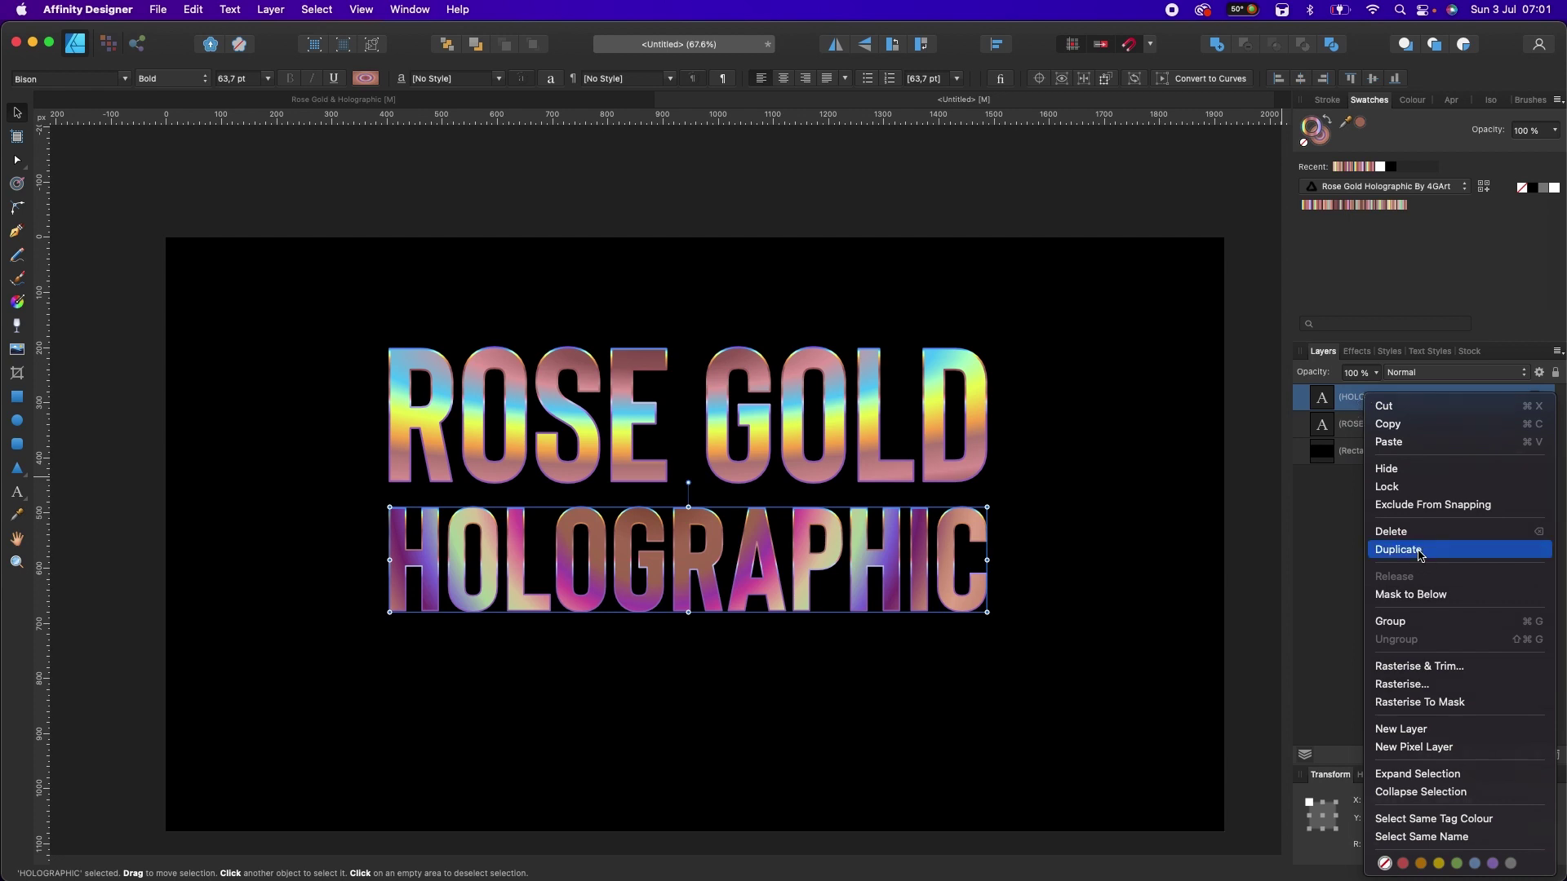
left_click(1420, 551)
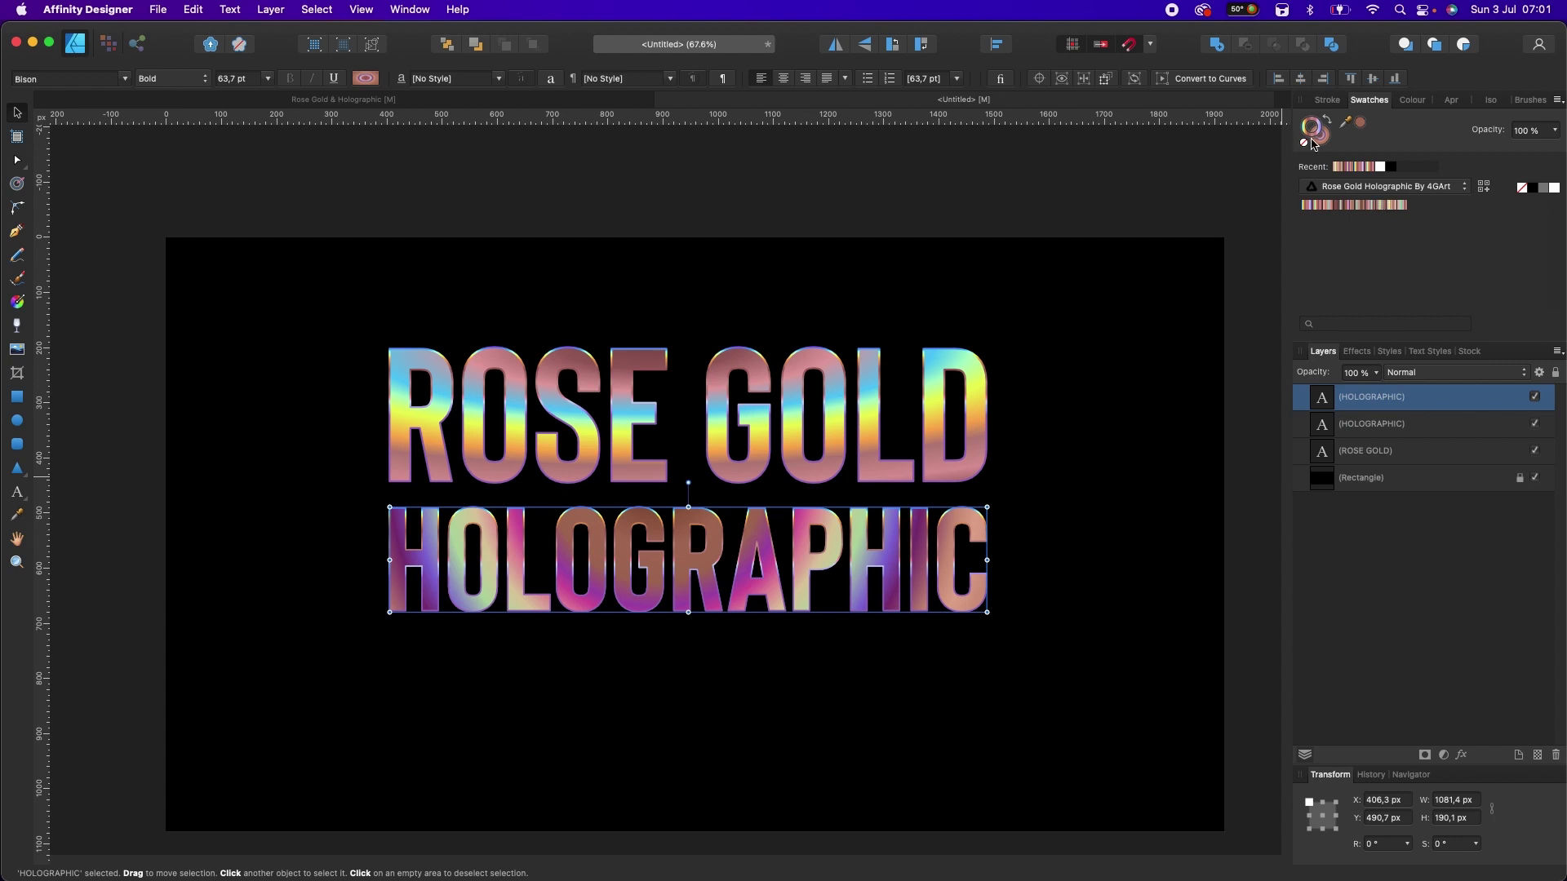
left_click(1322, 141)
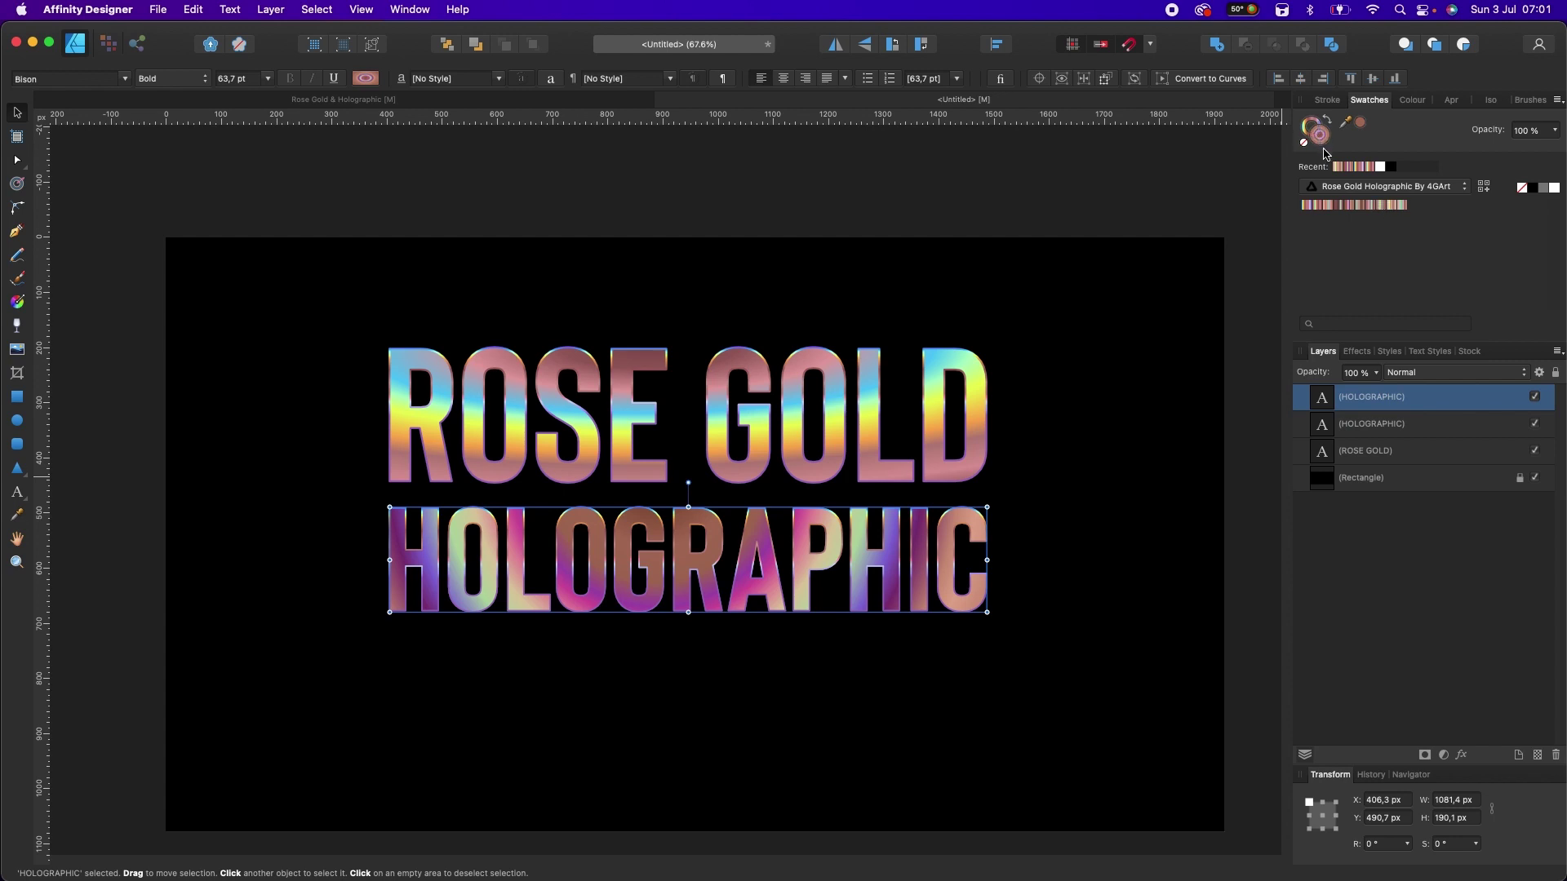
left_click(1359, 205)
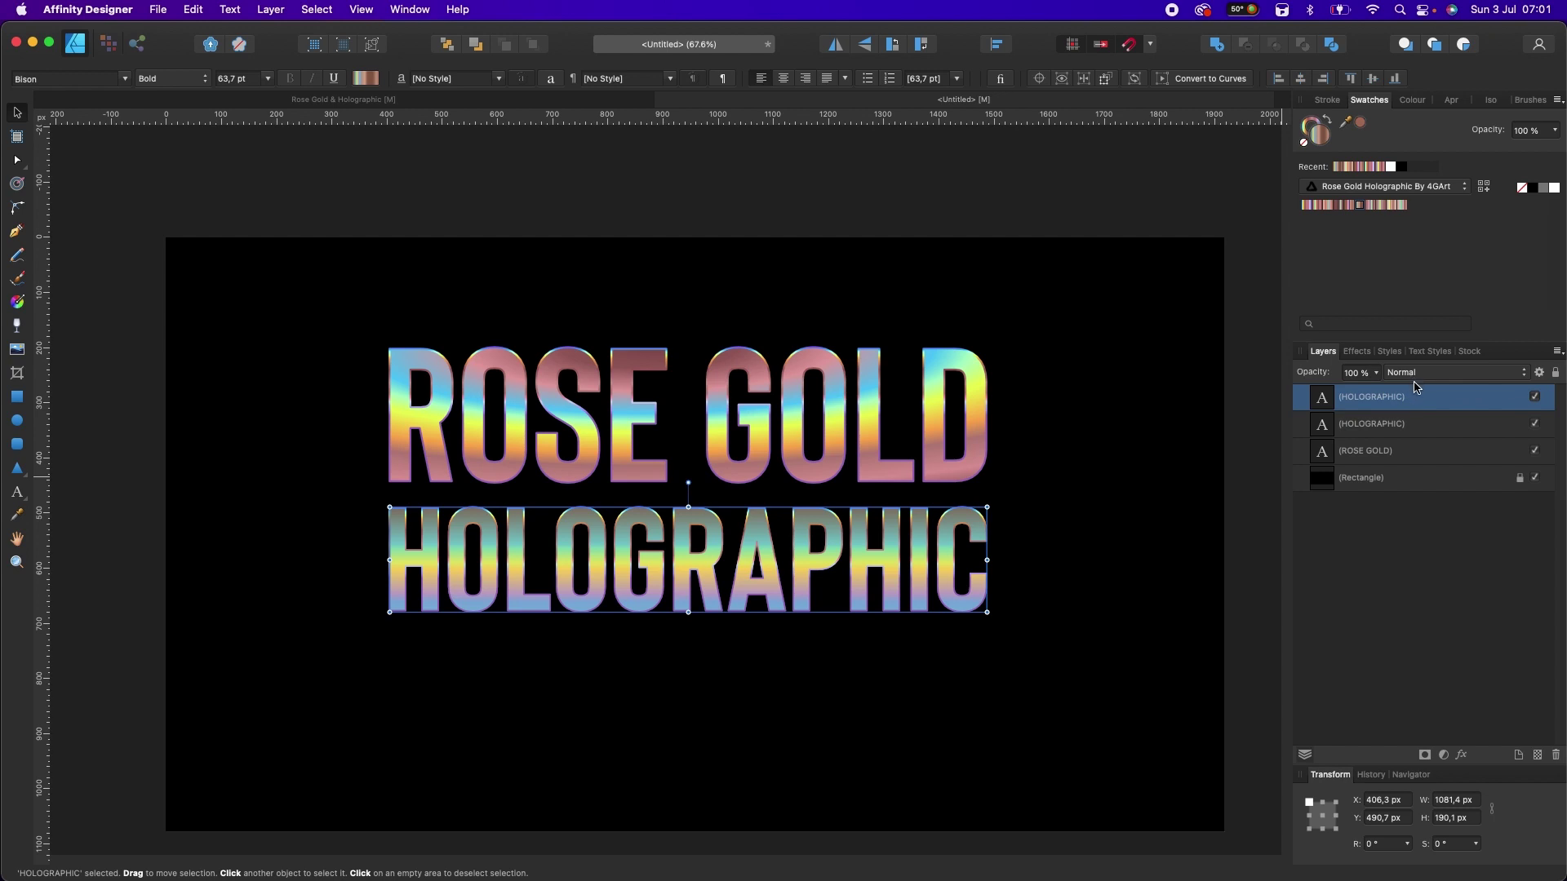
Step: Set the top HOLOGRAPHIC copy's layer blend mode to Negation and open the Adjustments list
left_click(1415, 379)
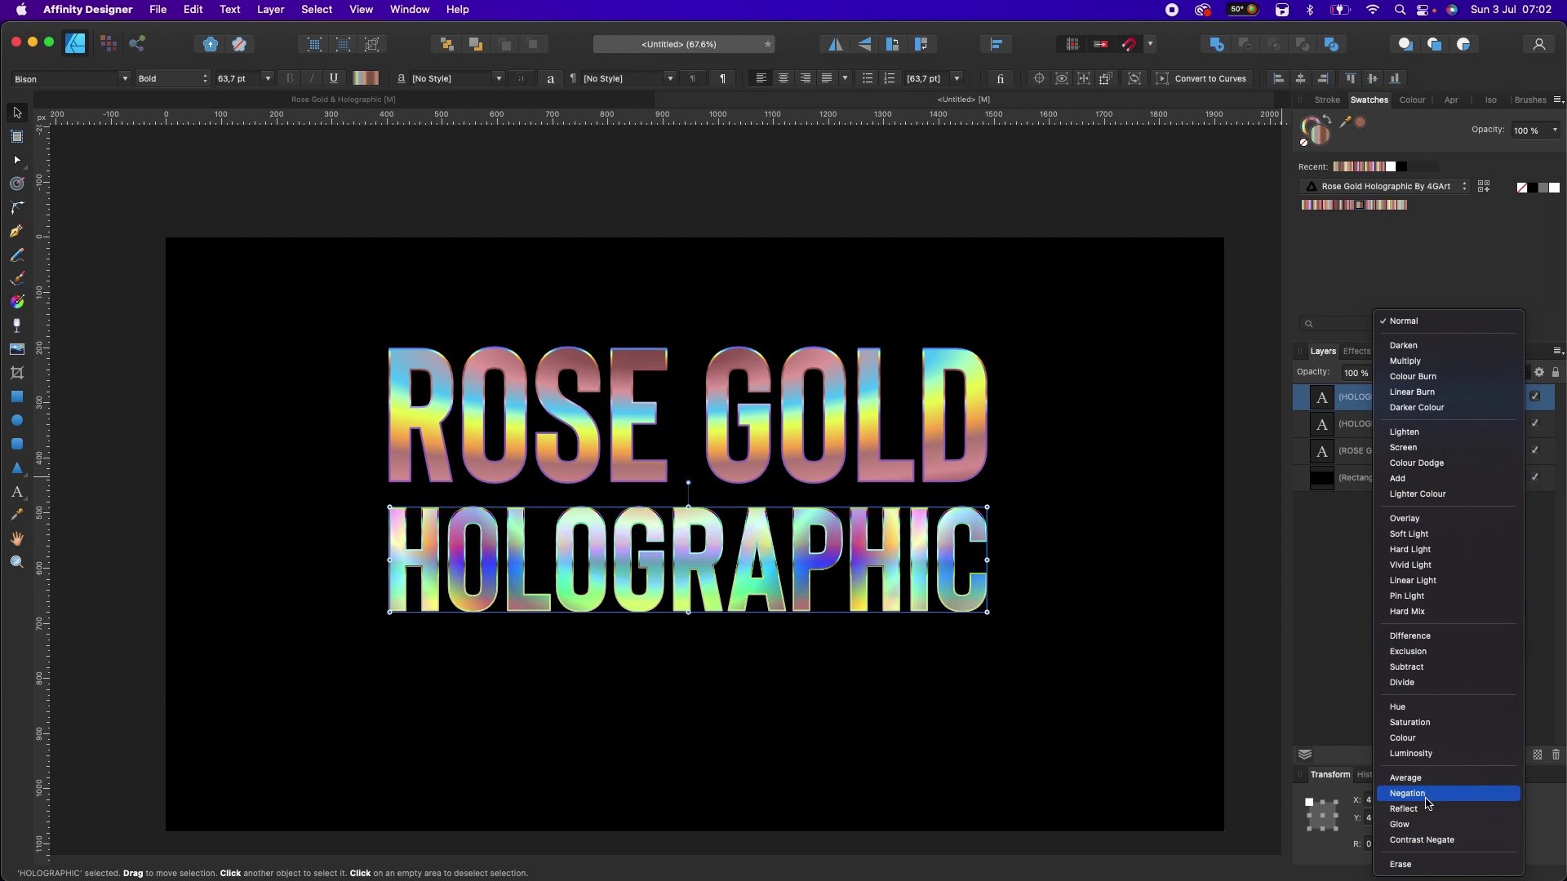
left_click(1421, 794)
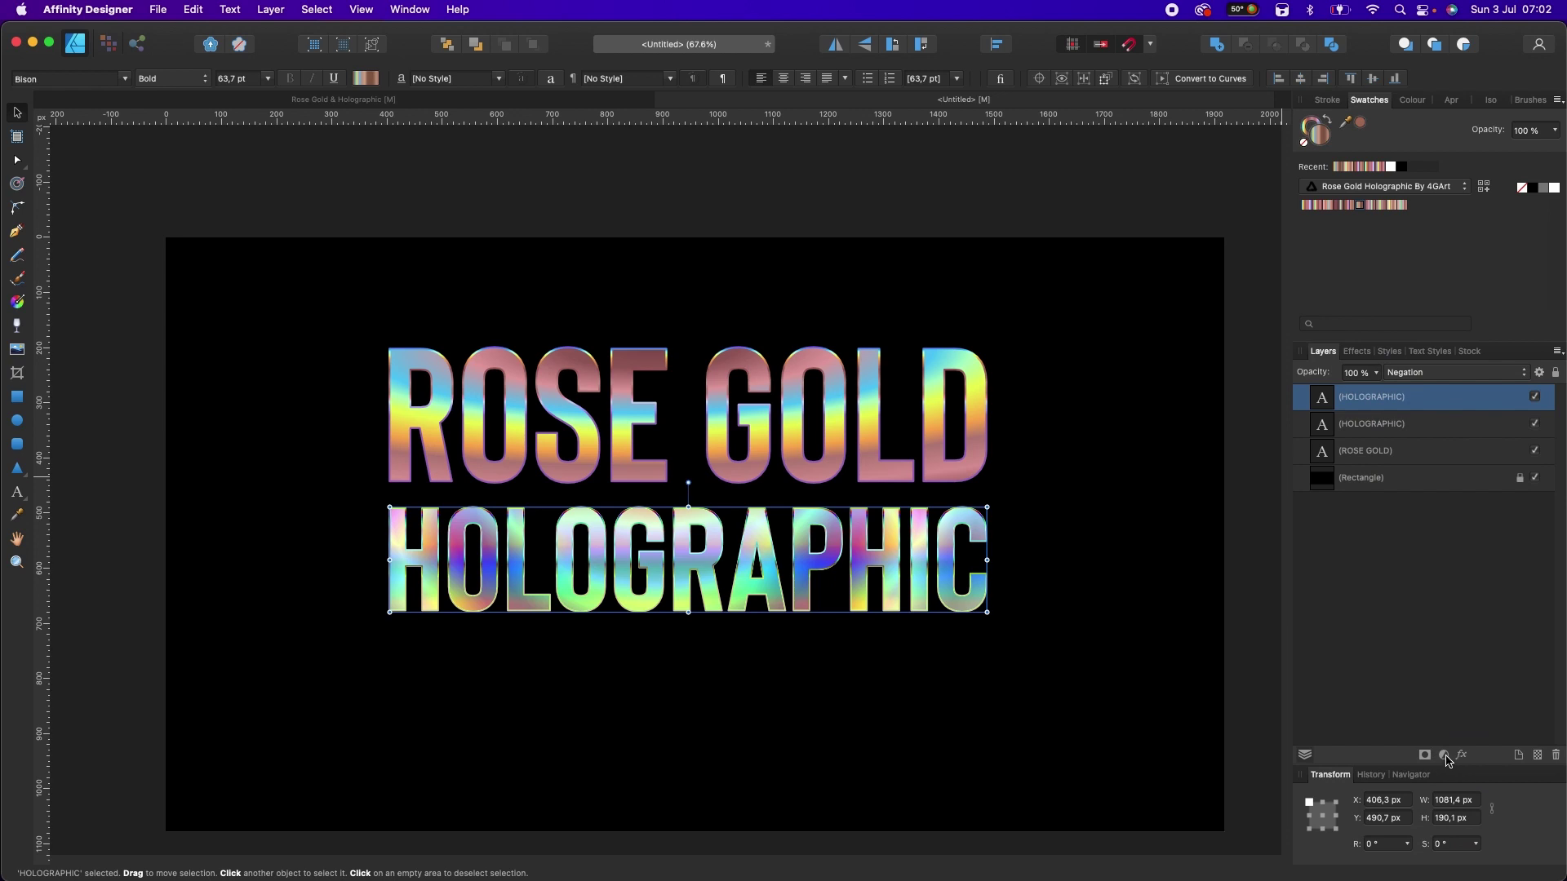
left_click(1445, 756)
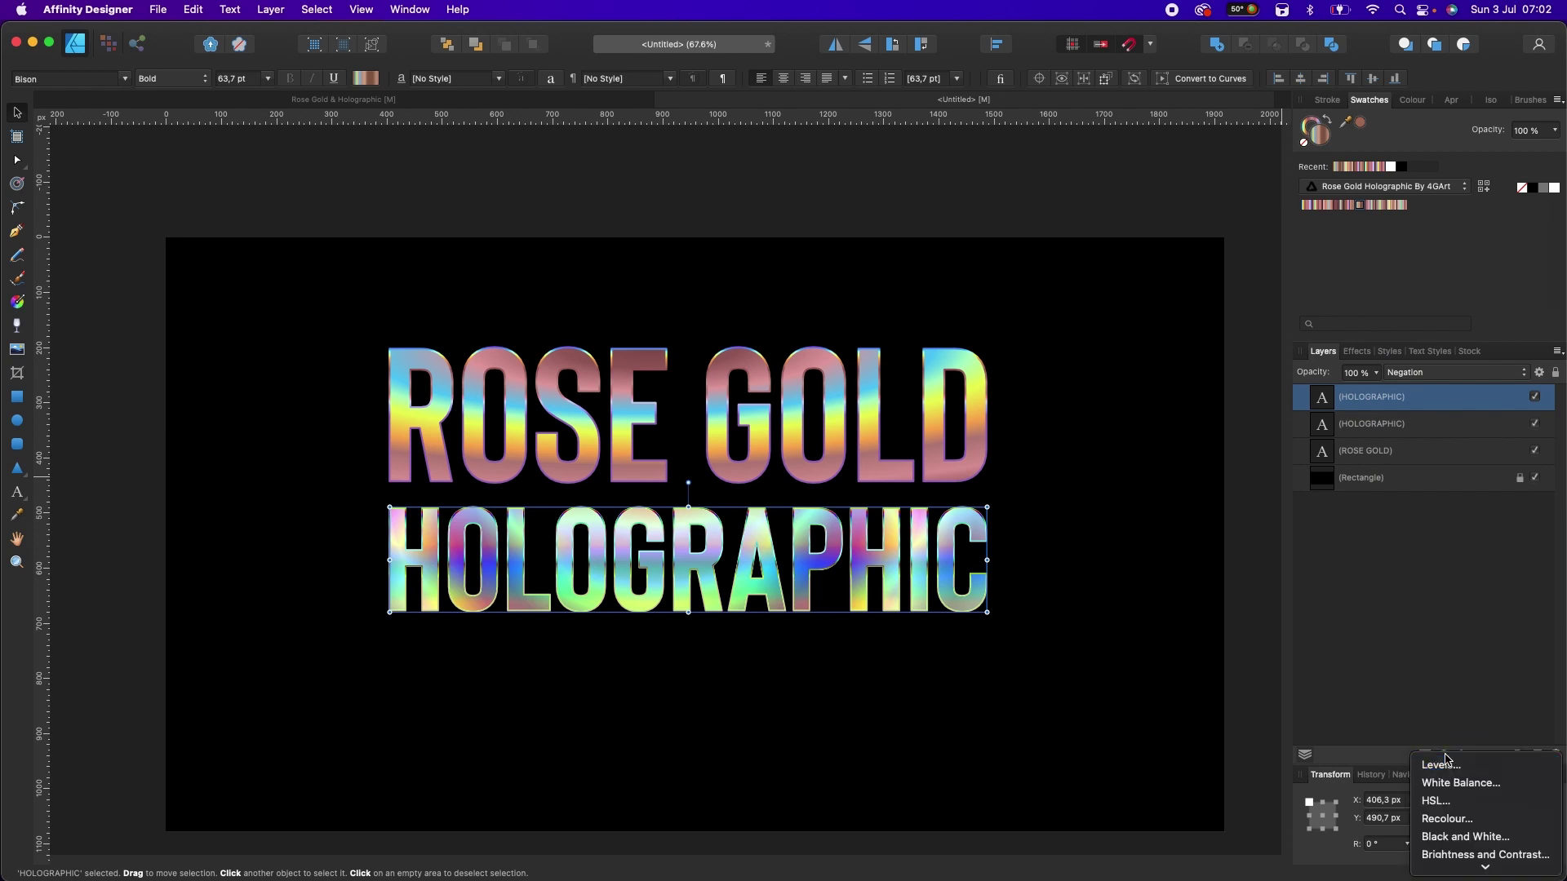
Step: Add a Recolour adjustment with purple-pink hue, 63% saturation and -24% lightness to the copy
left_click(1460, 819)
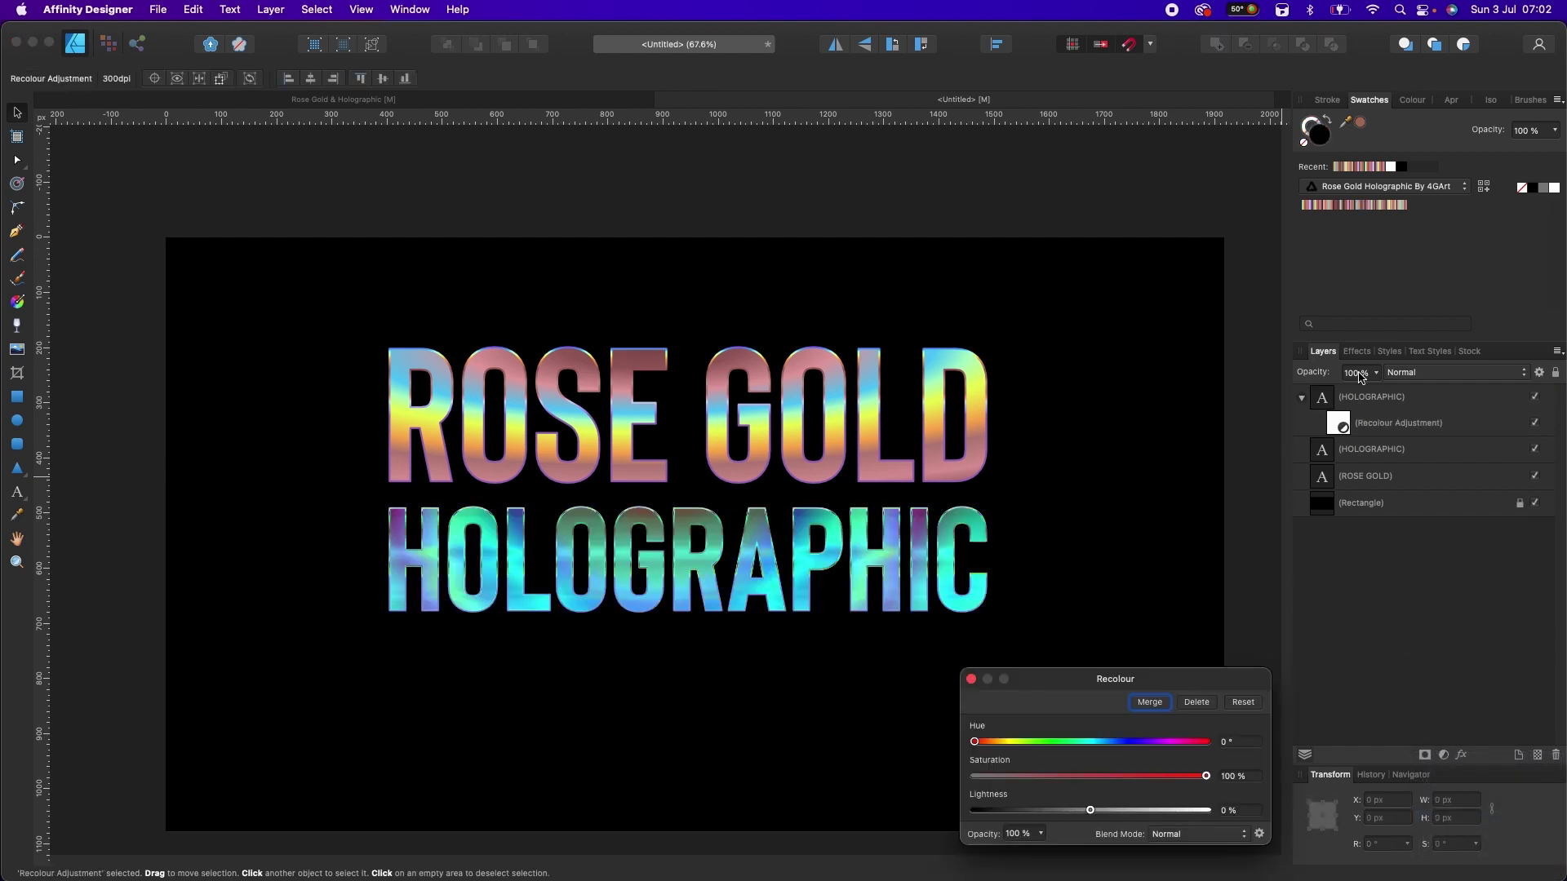
left_click(1345, 426)
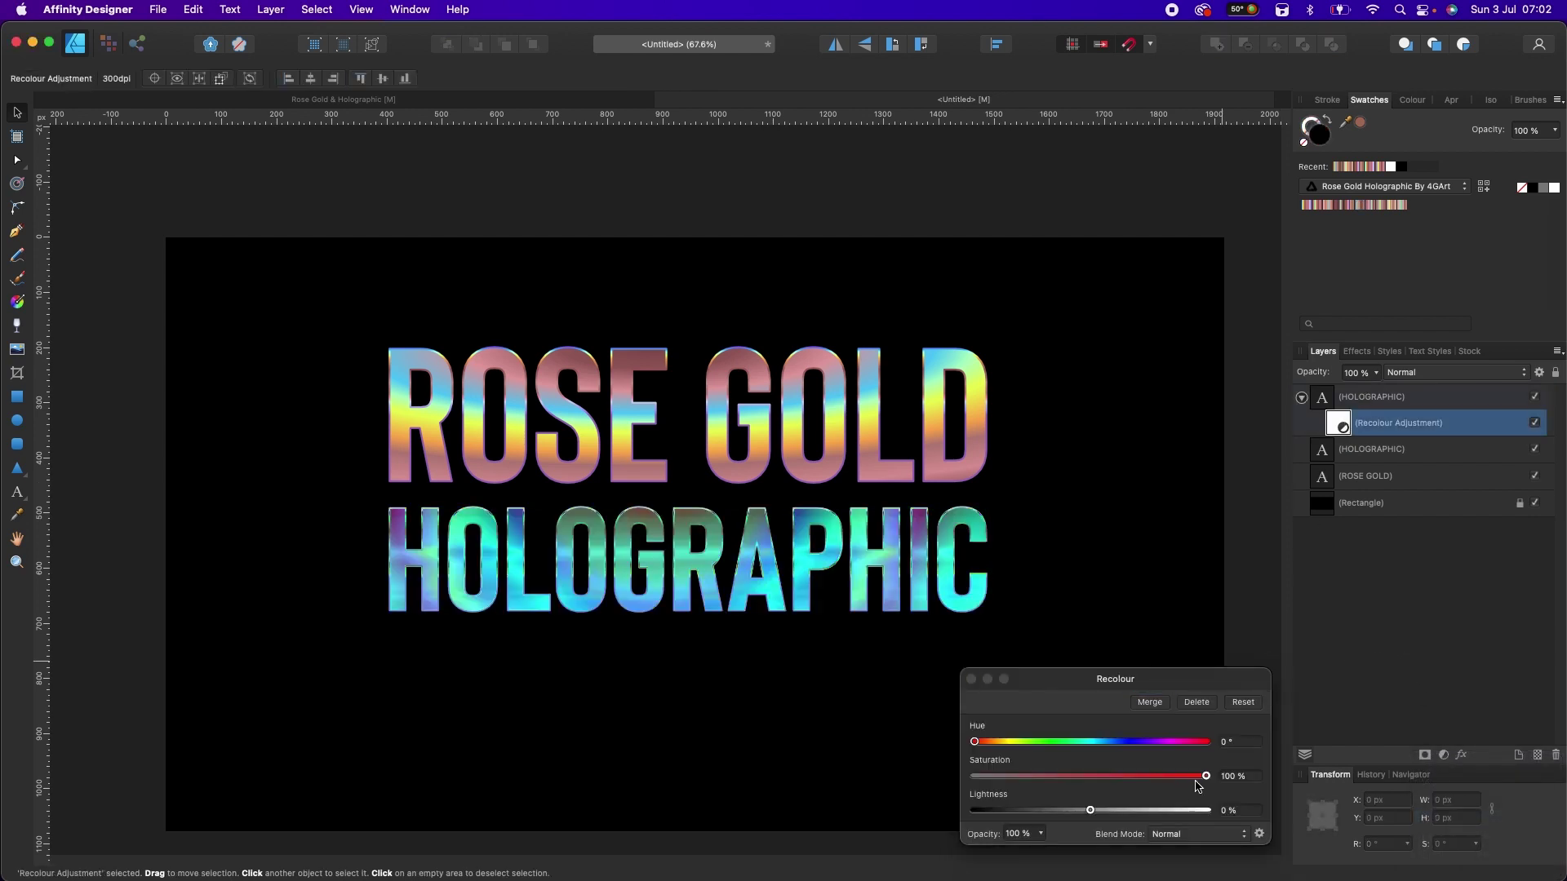
mouse_move(1207, 776)
left_mouse_down()
mouse_move(1039, 777)
mouse_move(1155, 776)
left_mouse_up()
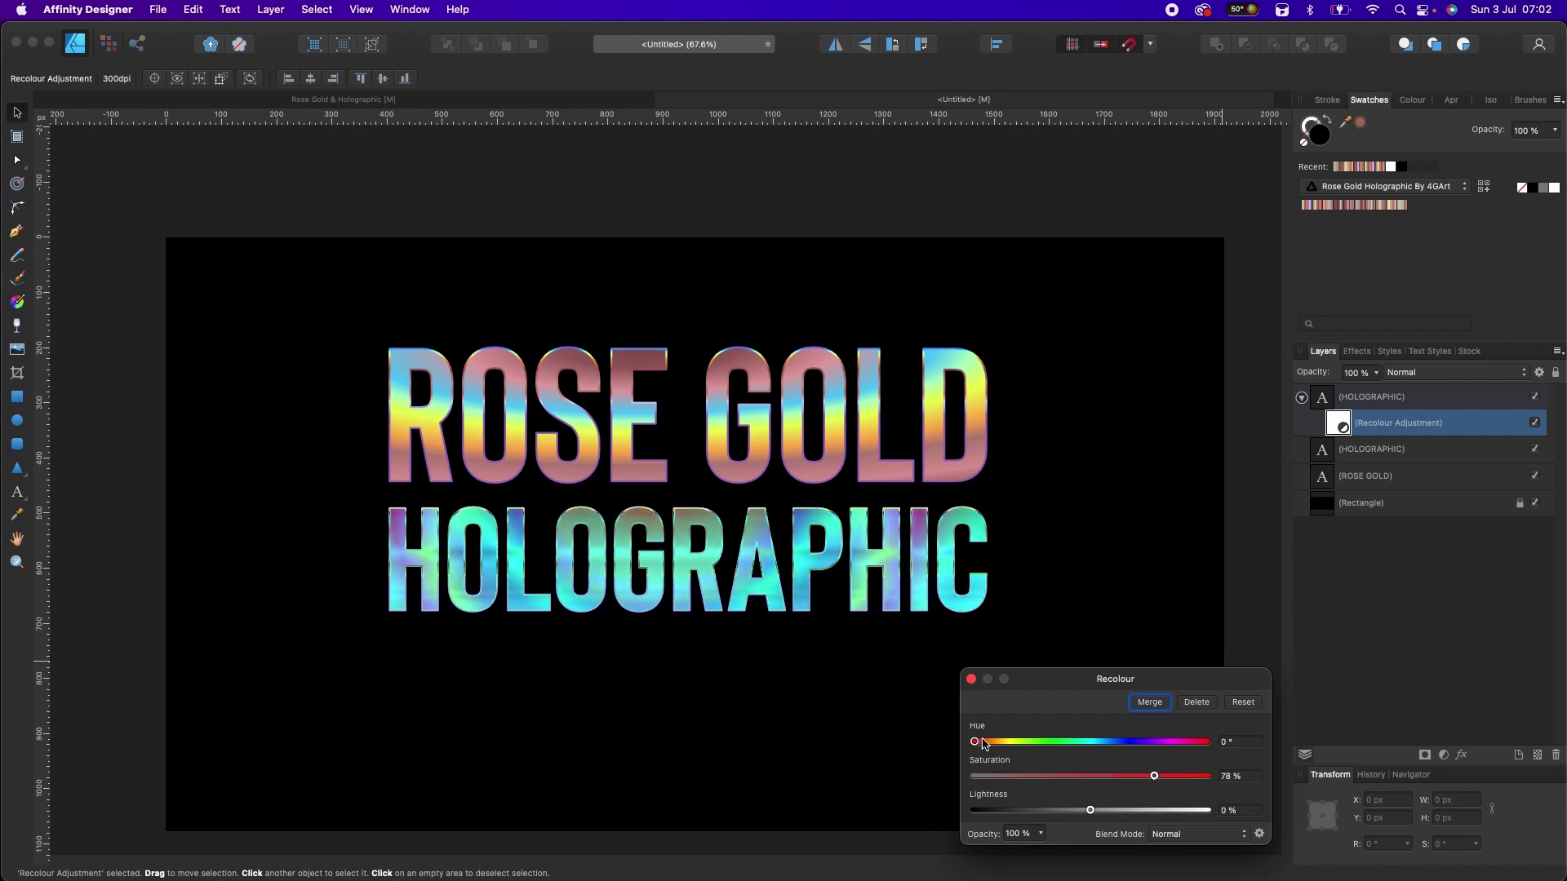
mouse_move(976, 742)
left_mouse_down()
mouse_move(1190, 745)
mouse_move(970, 745)
mouse_move(1178, 746)
mouse_move(913, 782)
mouse_move(1200, 779)
mouse_move(1120, 780)
mouse_move(1039, 812)
mouse_move(1060, 811)
left_mouse_up()
mouse_move(1175, 745)
left_mouse_down()
mouse_move(1003, 756)
mouse_move(1167, 747)
left_mouse_up()
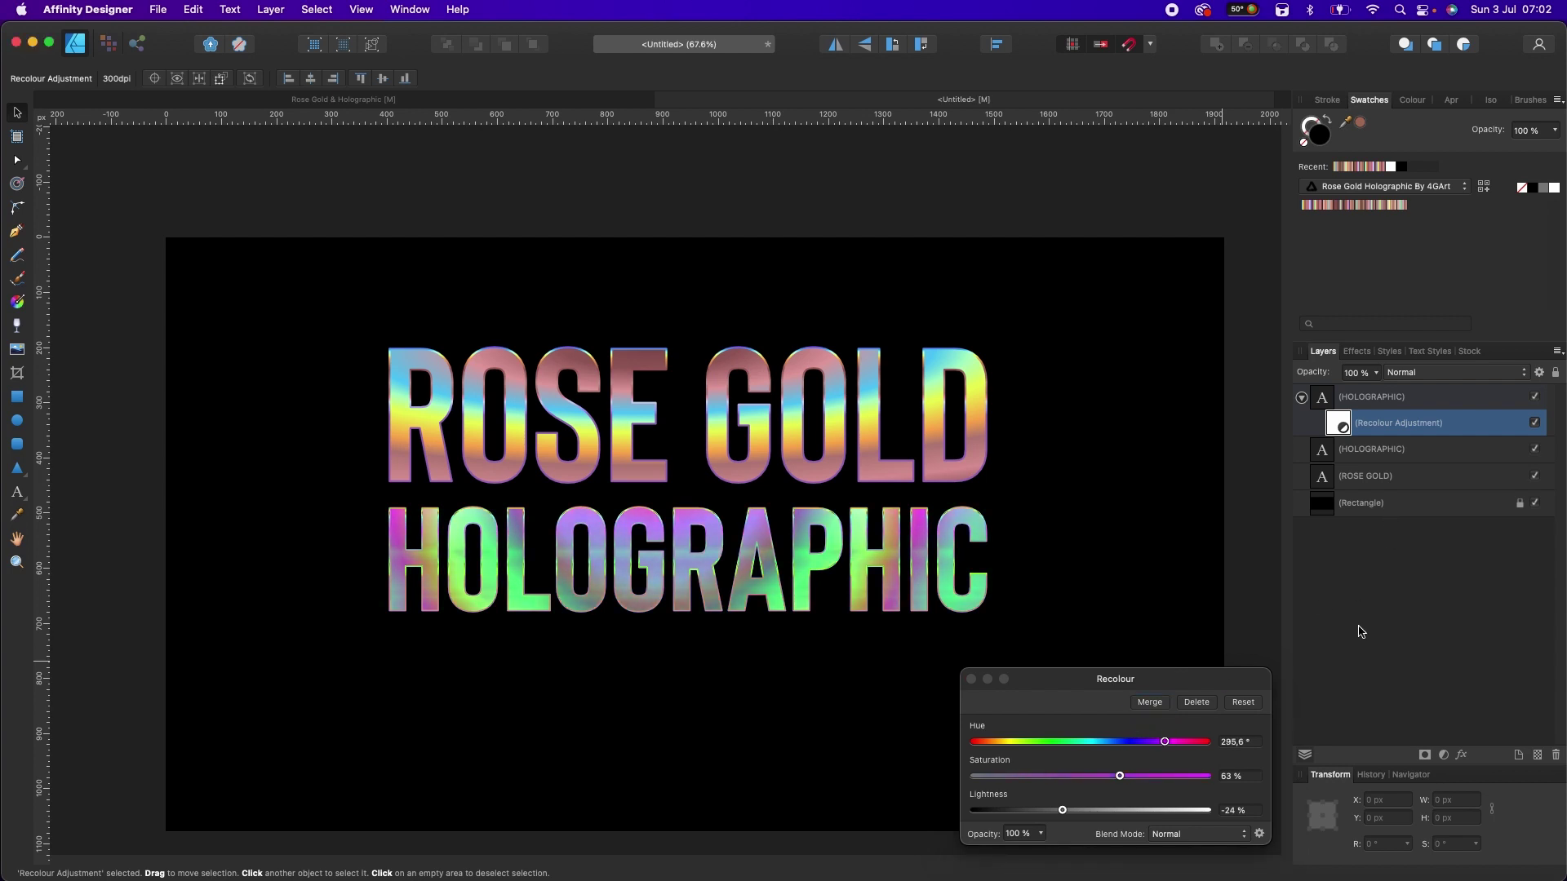
mouse_move(1165, 749)
left_mouse_down()
mouse_move(1197, 746)
mouse_move(1131, 742)
mouse_move(1178, 742)
left_mouse_up()
left_click(1302, 397)
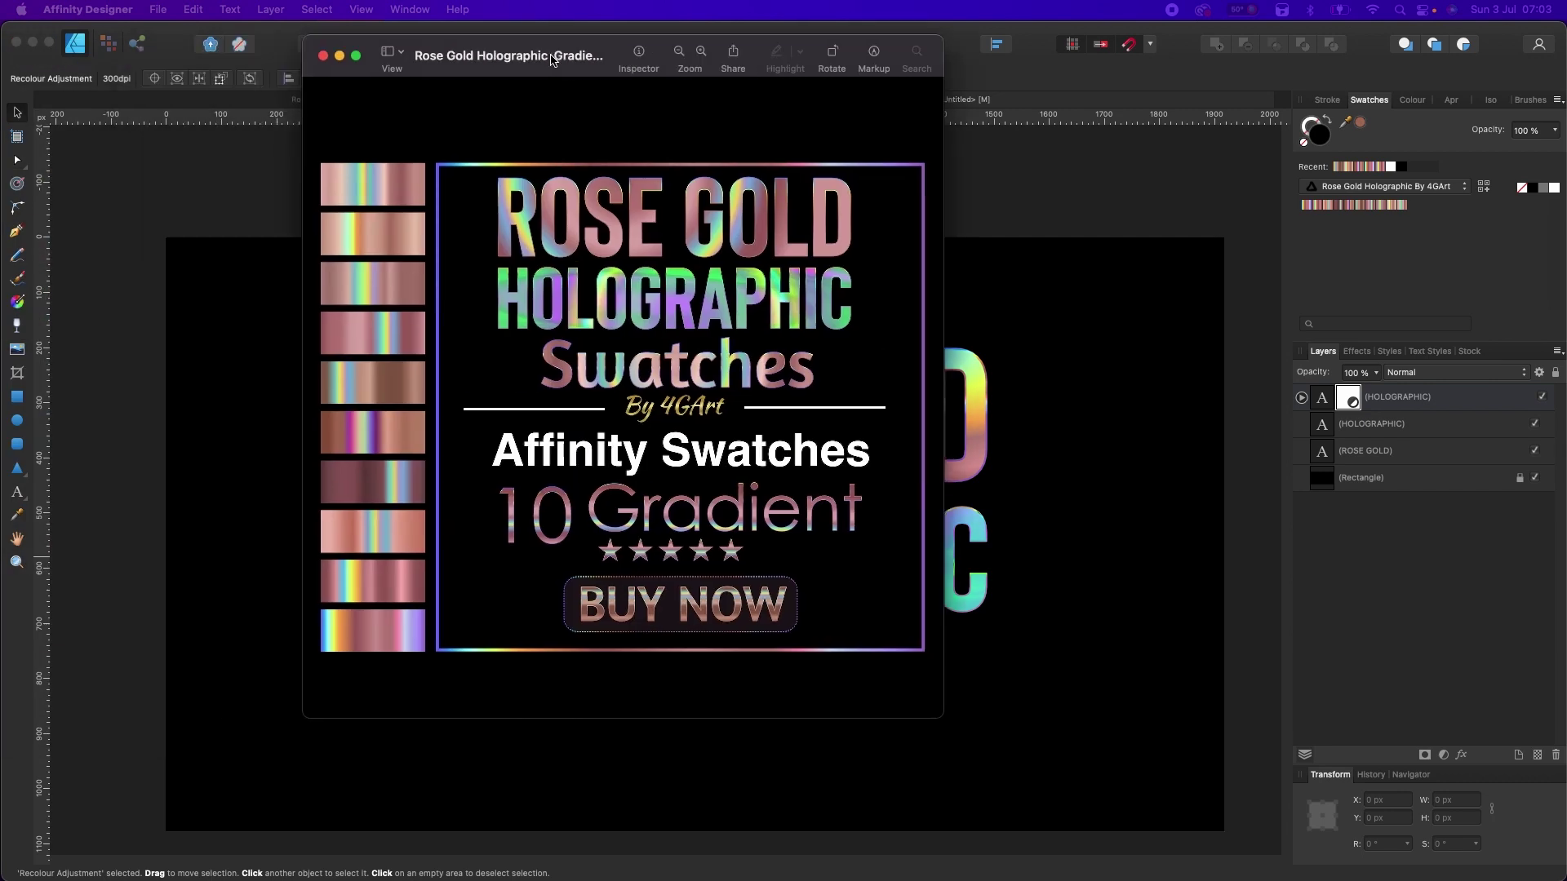
mouse_move(526, 57)
left_mouse_down()
mouse_move(1178, 161)
mouse_move(1226, 152)
mouse_move(863, 153)
left_mouse_up()
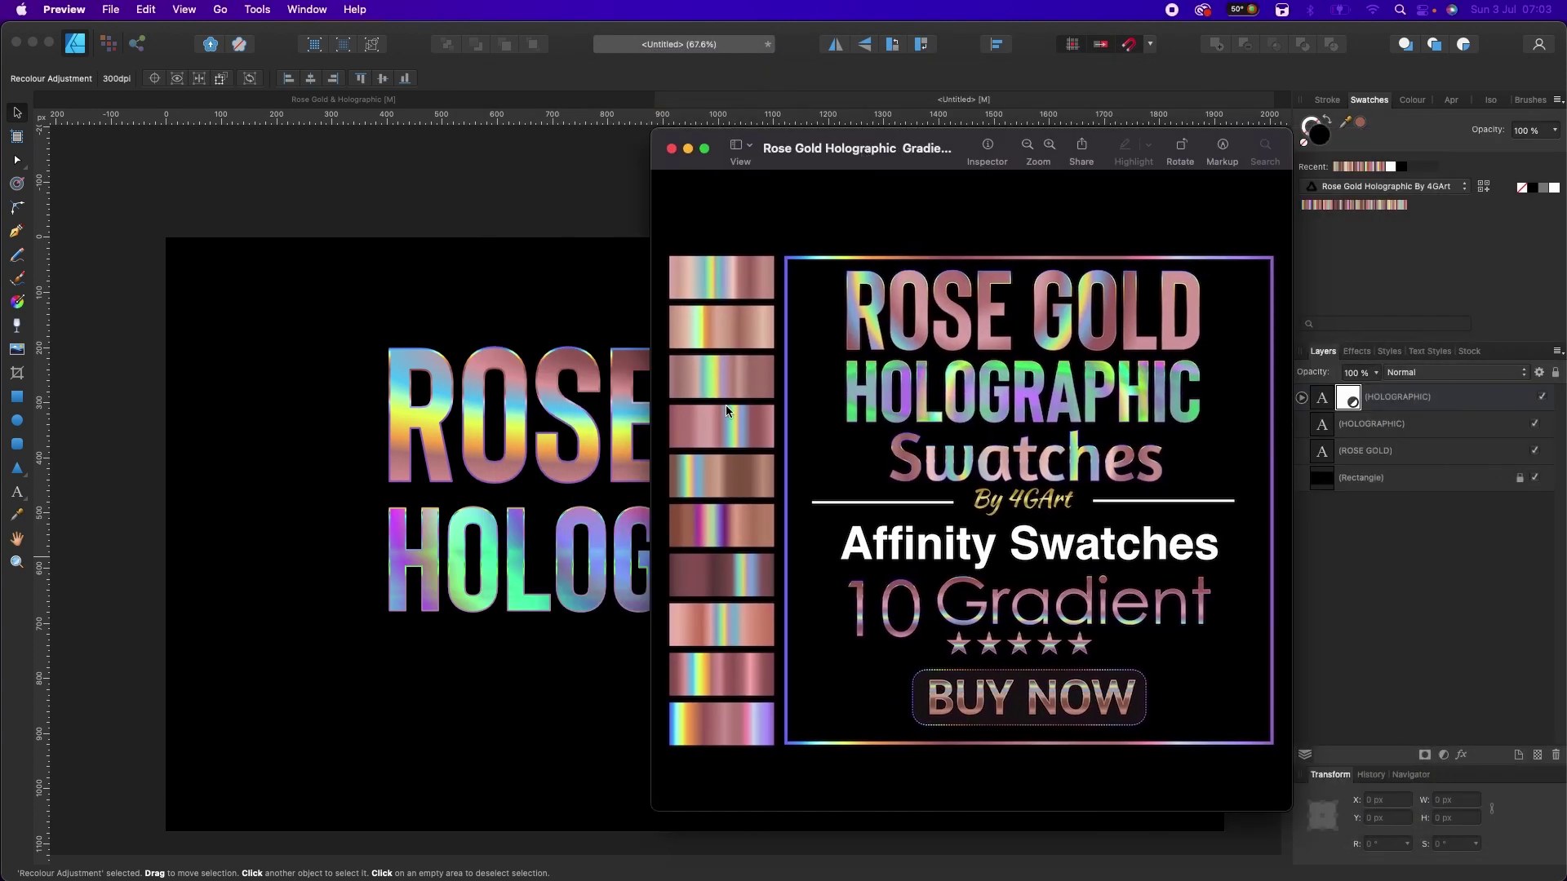
Step: Close the swatch sheet image in Preview and return to the Affinity Designer artwork
key("super+w")
left_click(1064, 220)
left_click(1147, 519)
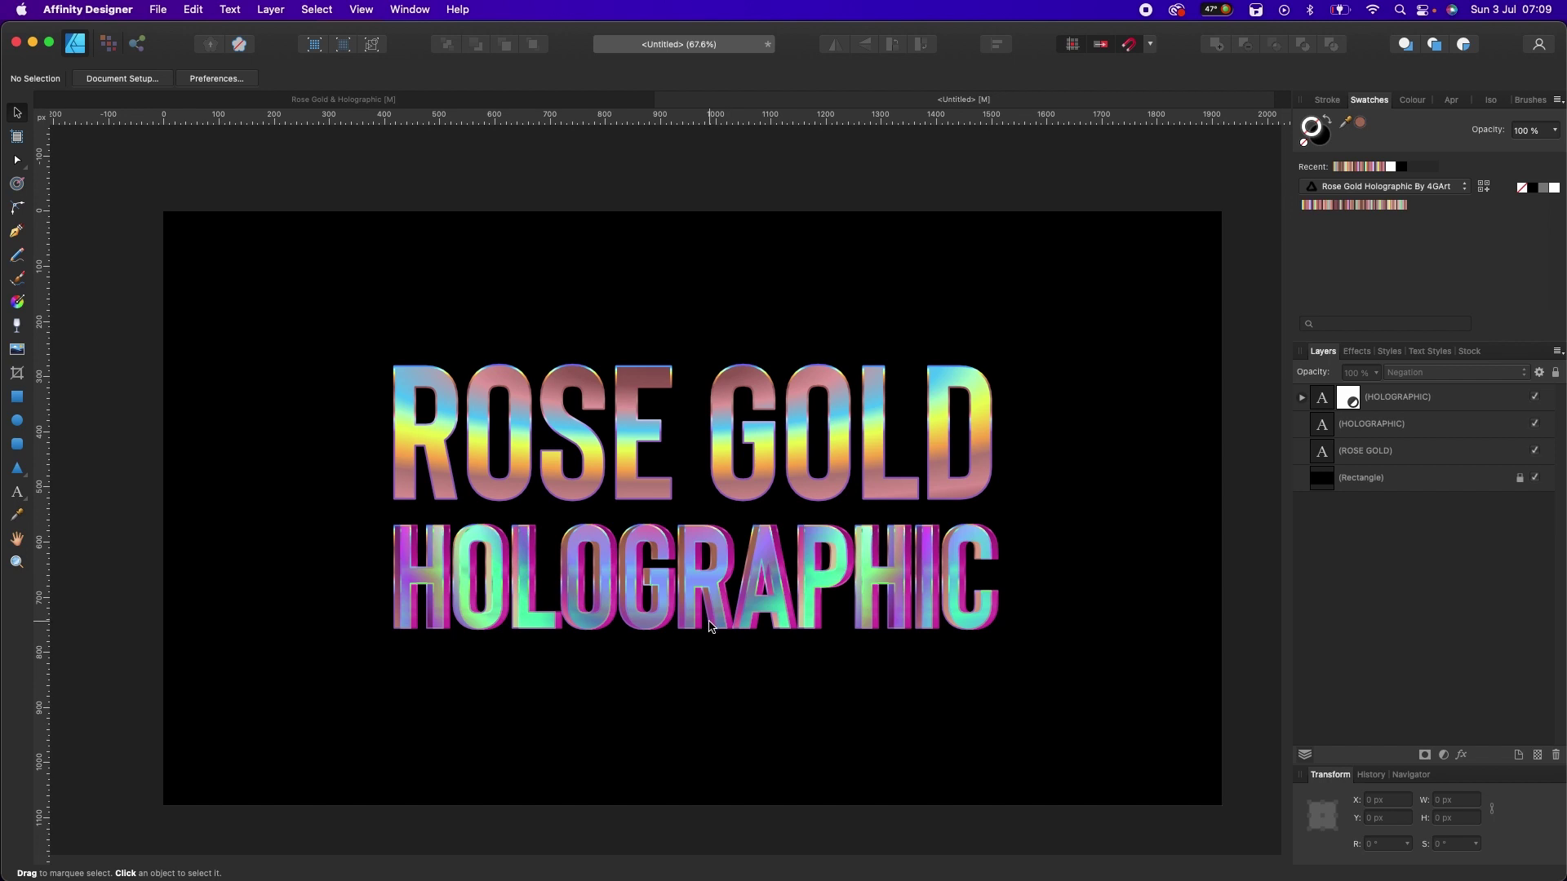
Step: Nudge the top HOLOGRAPHIC copy one step left, then deselect it
left_click(714, 625)
key("Left")
key("Left")
key("Left")
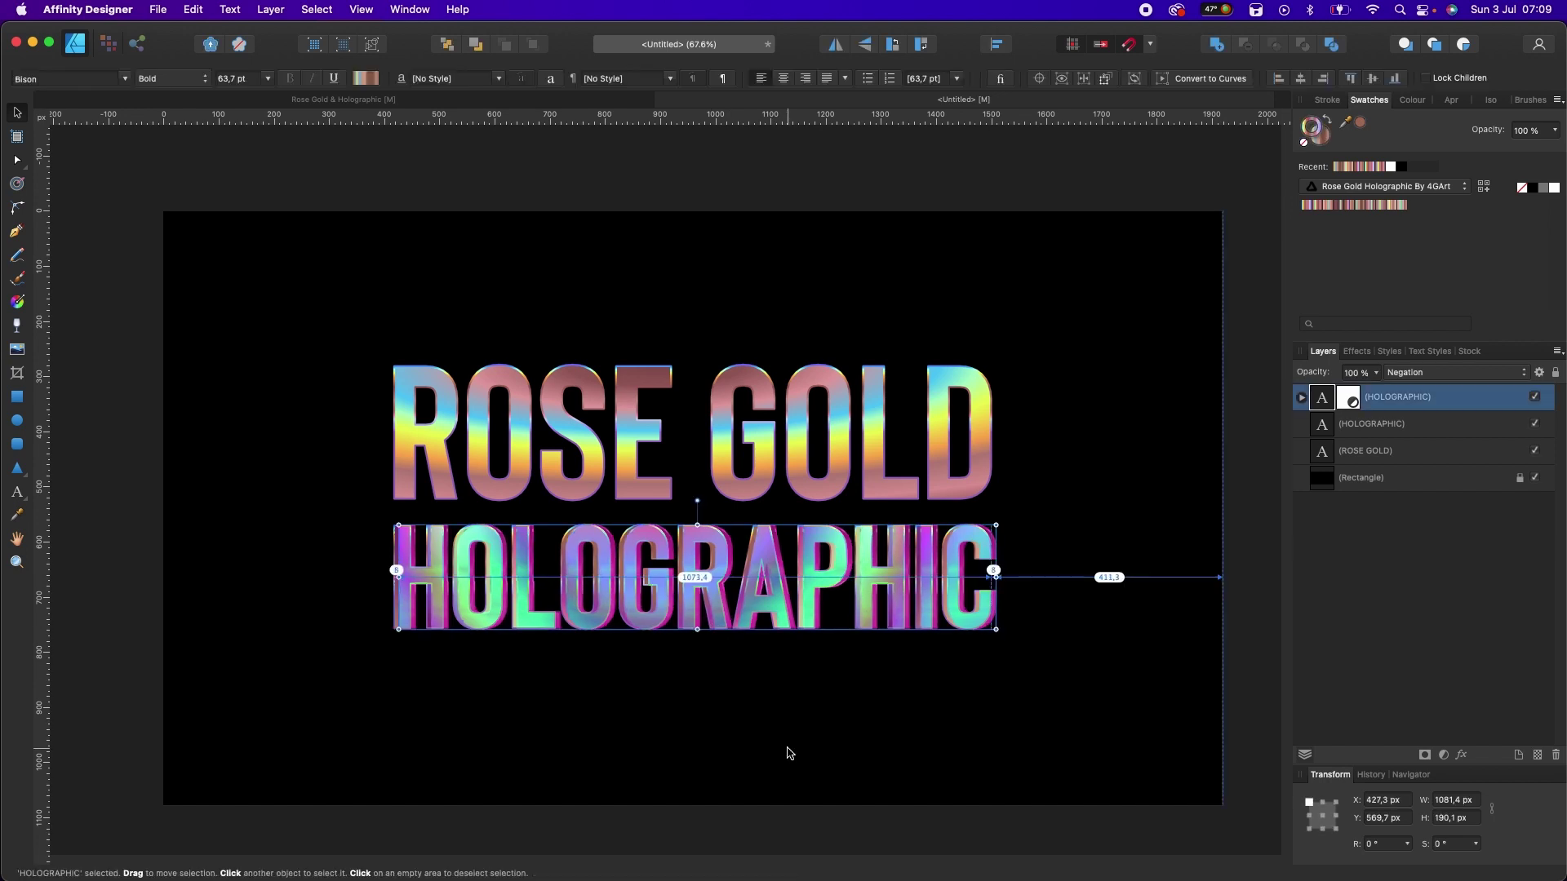
left_click(789, 756)
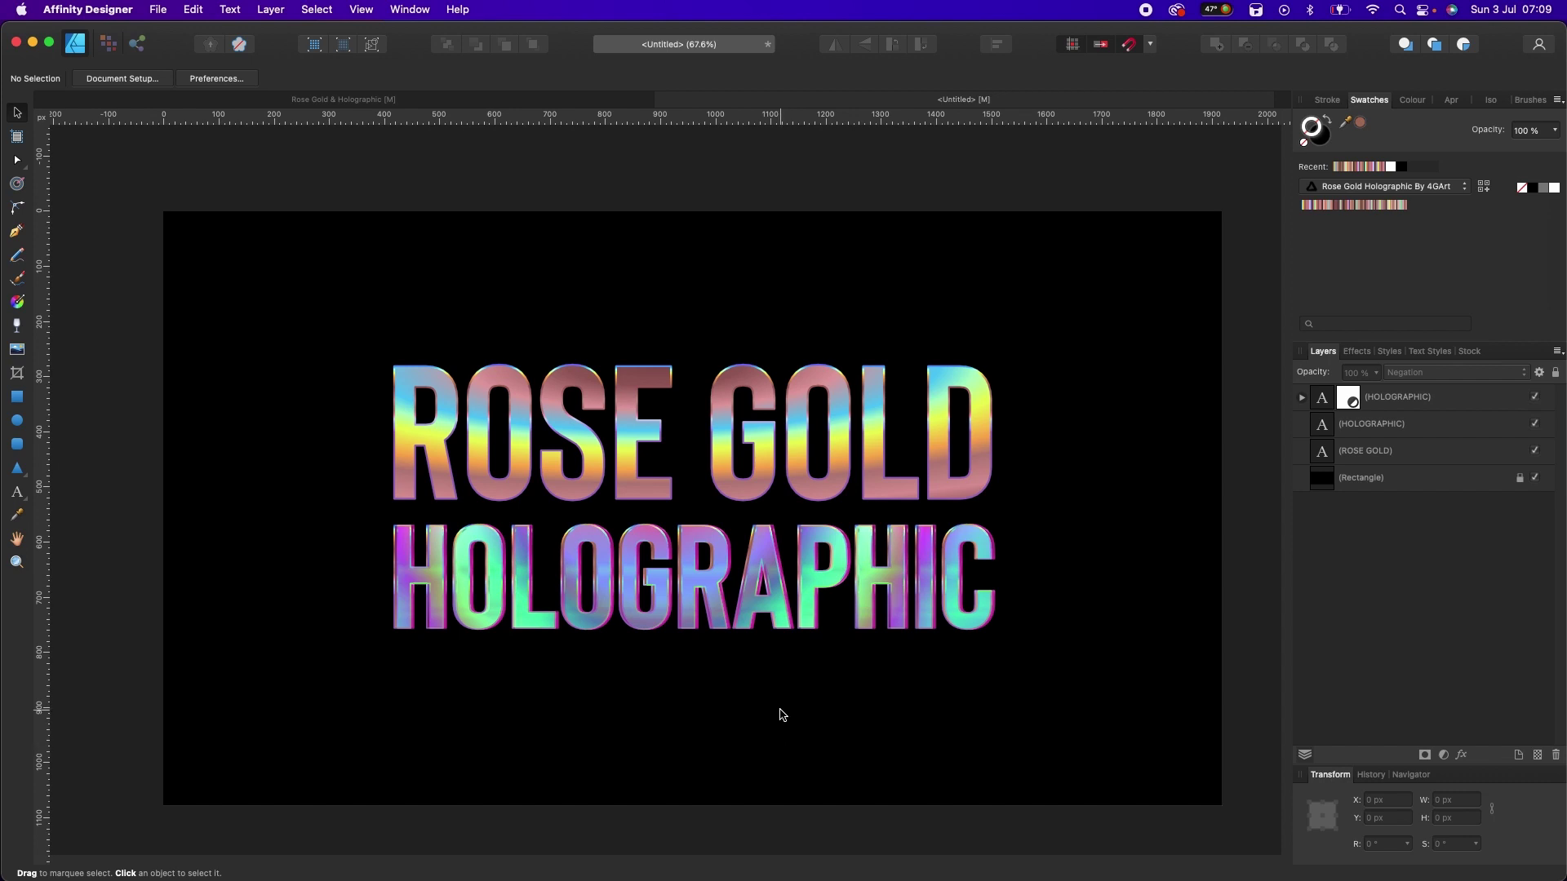
Step: Set the copy's Recolour adjustment hue to 349.9° for blue-purple tones
left_click(1348, 406)
double_click(1343, 423)
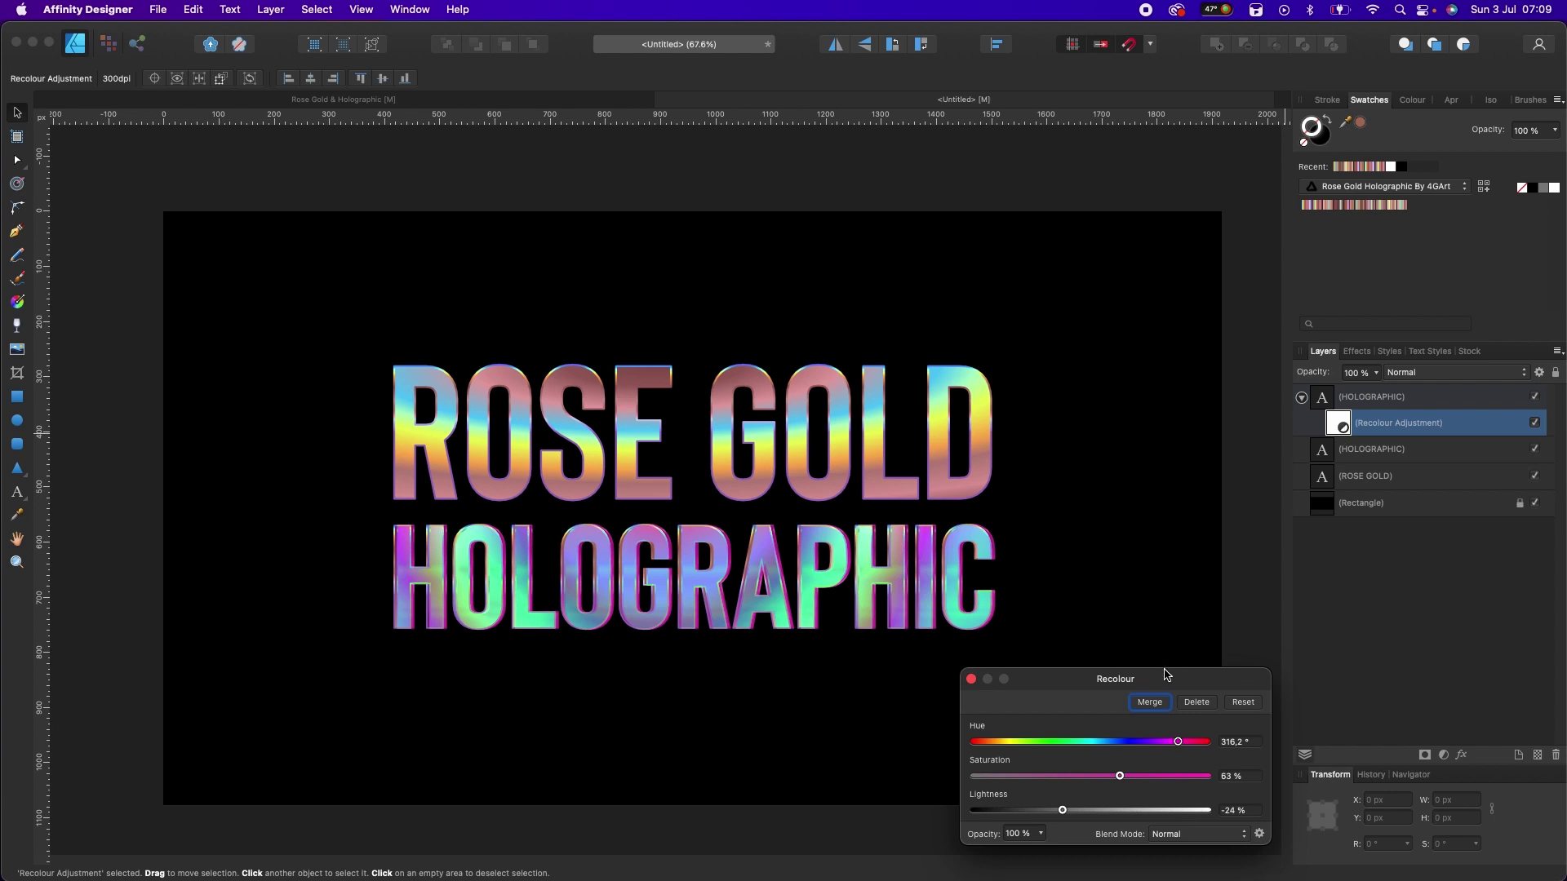
mouse_move(1181, 747)
left_mouse_down()
mouse_move(980, 742)
mouse_move(1099, 733)
mouse_move(1217, 757)
mouse_move(1198, 755)
left_mouse_up()
left_click_drag(1198, 755, 1201, 755)
Step: Cycle ROSE GOLD through the Rose Gold Holographic swatches, settling on a blue-yellow-pink gradient
left_click(972, 680)
left_click(889, 491)
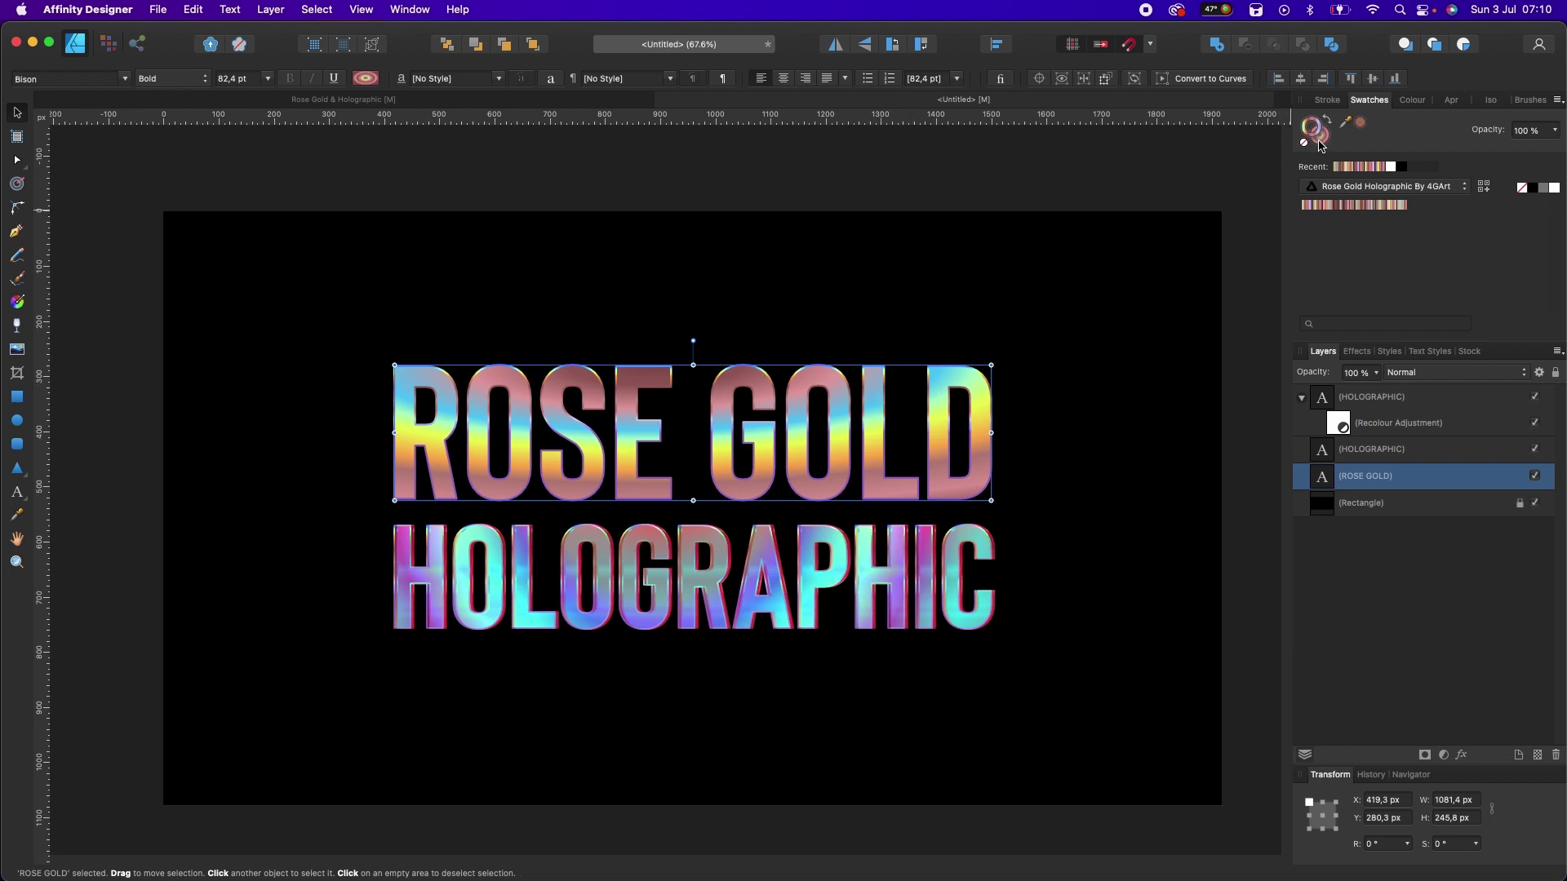
left_click(1372, 206)
left_click(1385, 207)
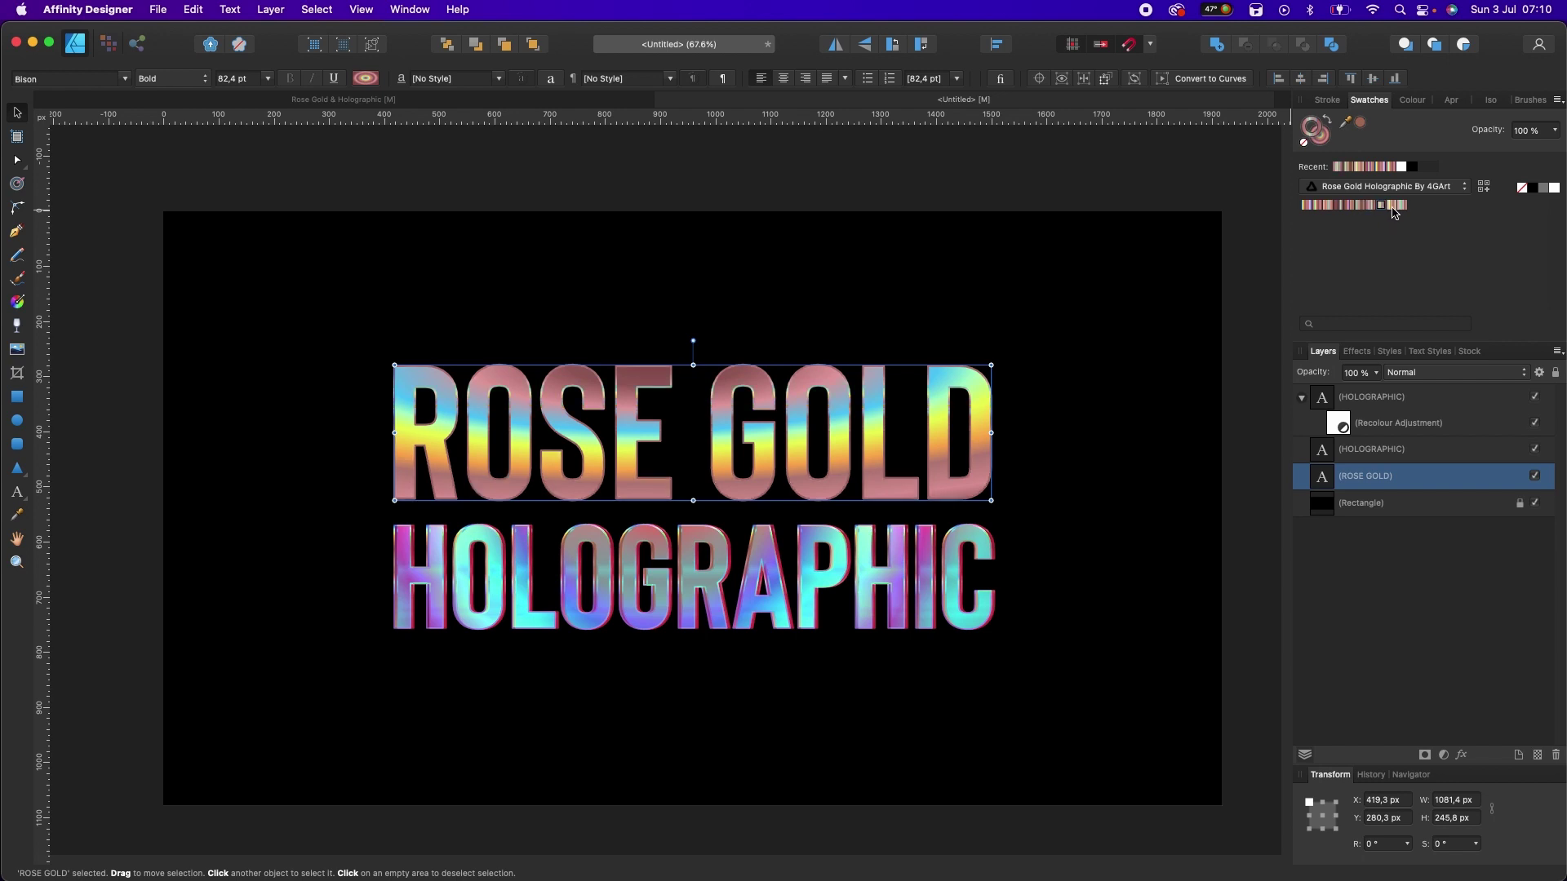
left_click(1394, 210)
left_click(1320, 206)
left_click(1308, 208)
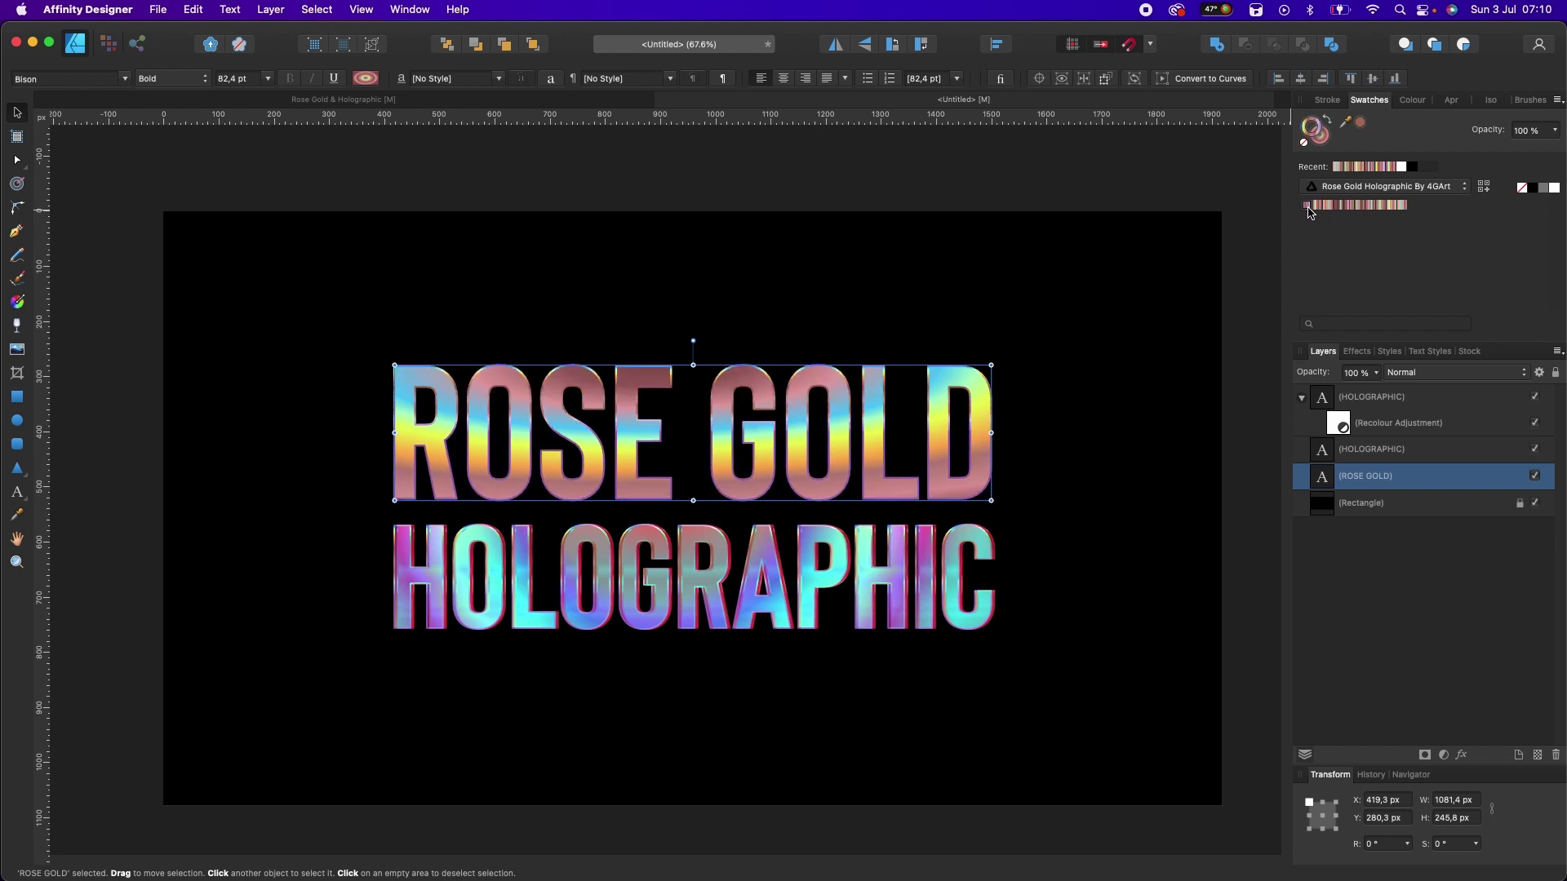
left_click(1338, 208)
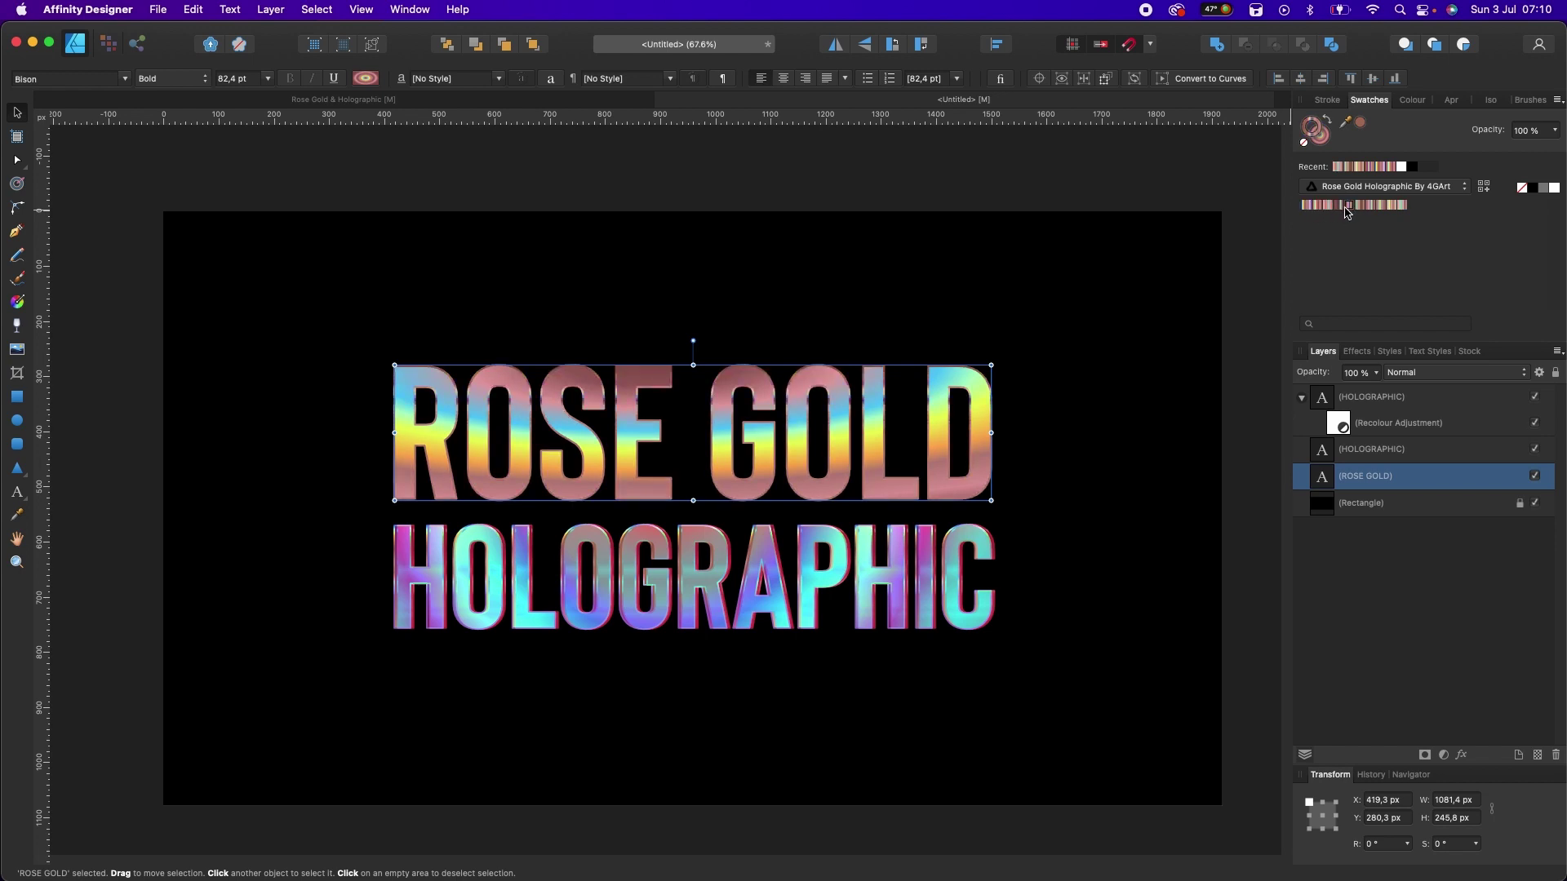
left_click(1360, 207)
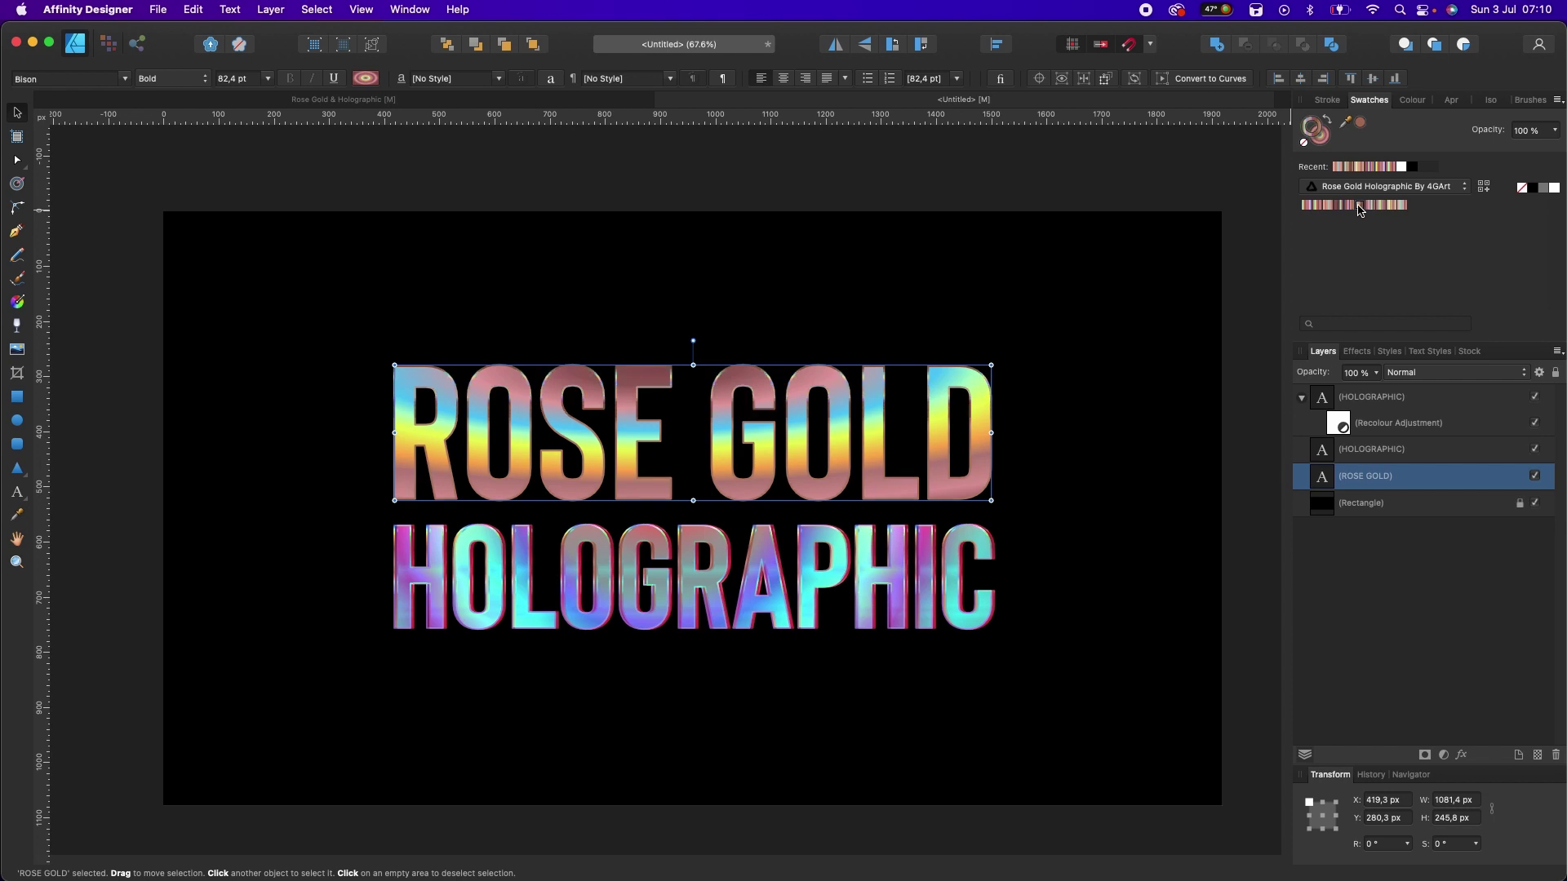
left_click(1373, 208)
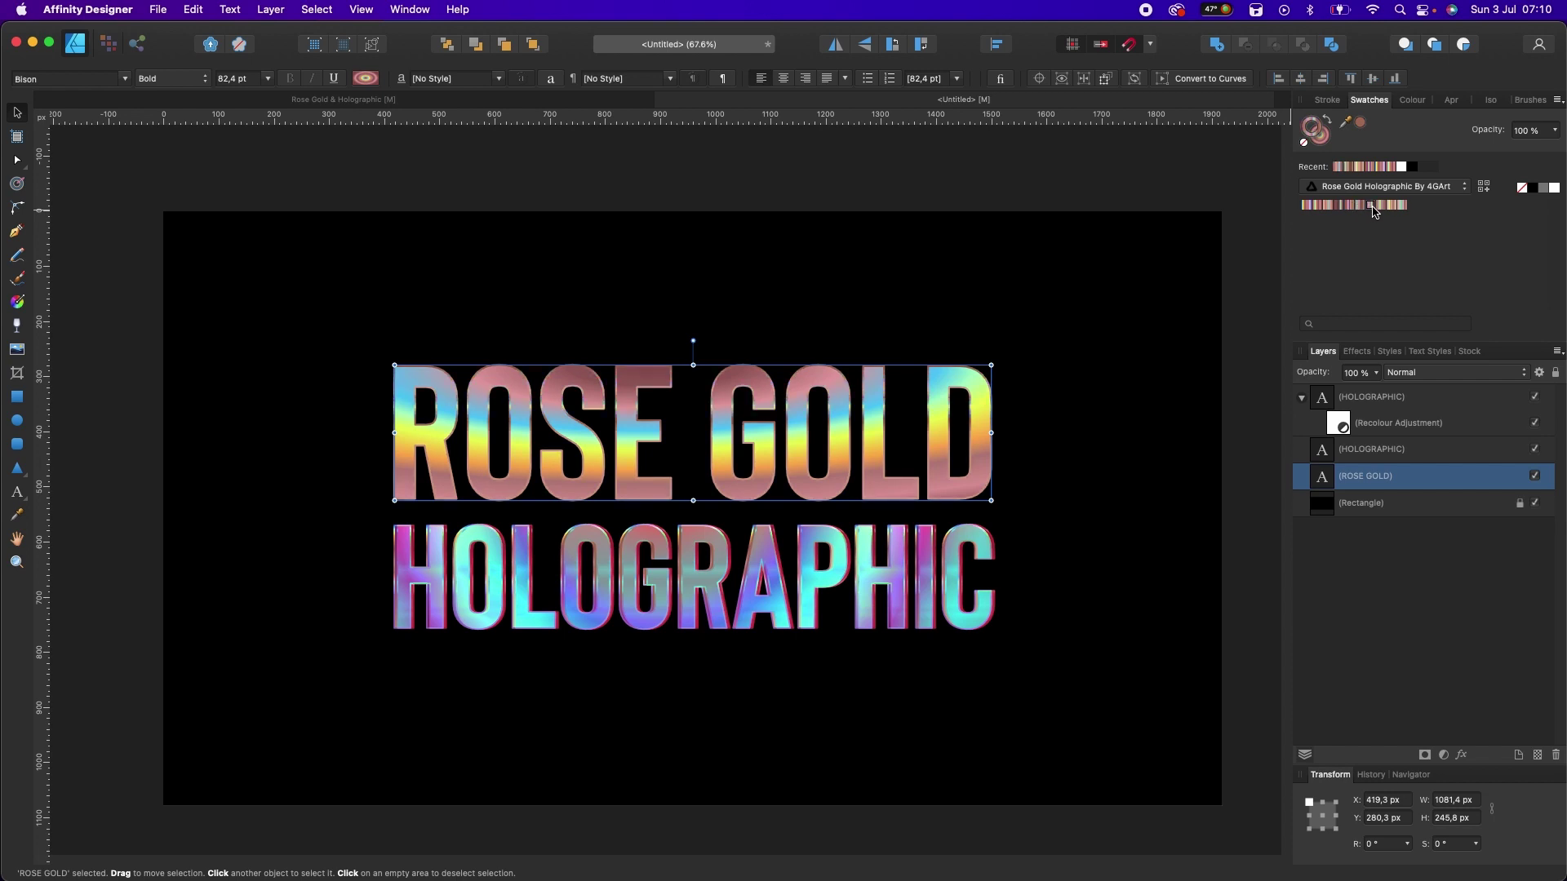
left_click(1383, 206)
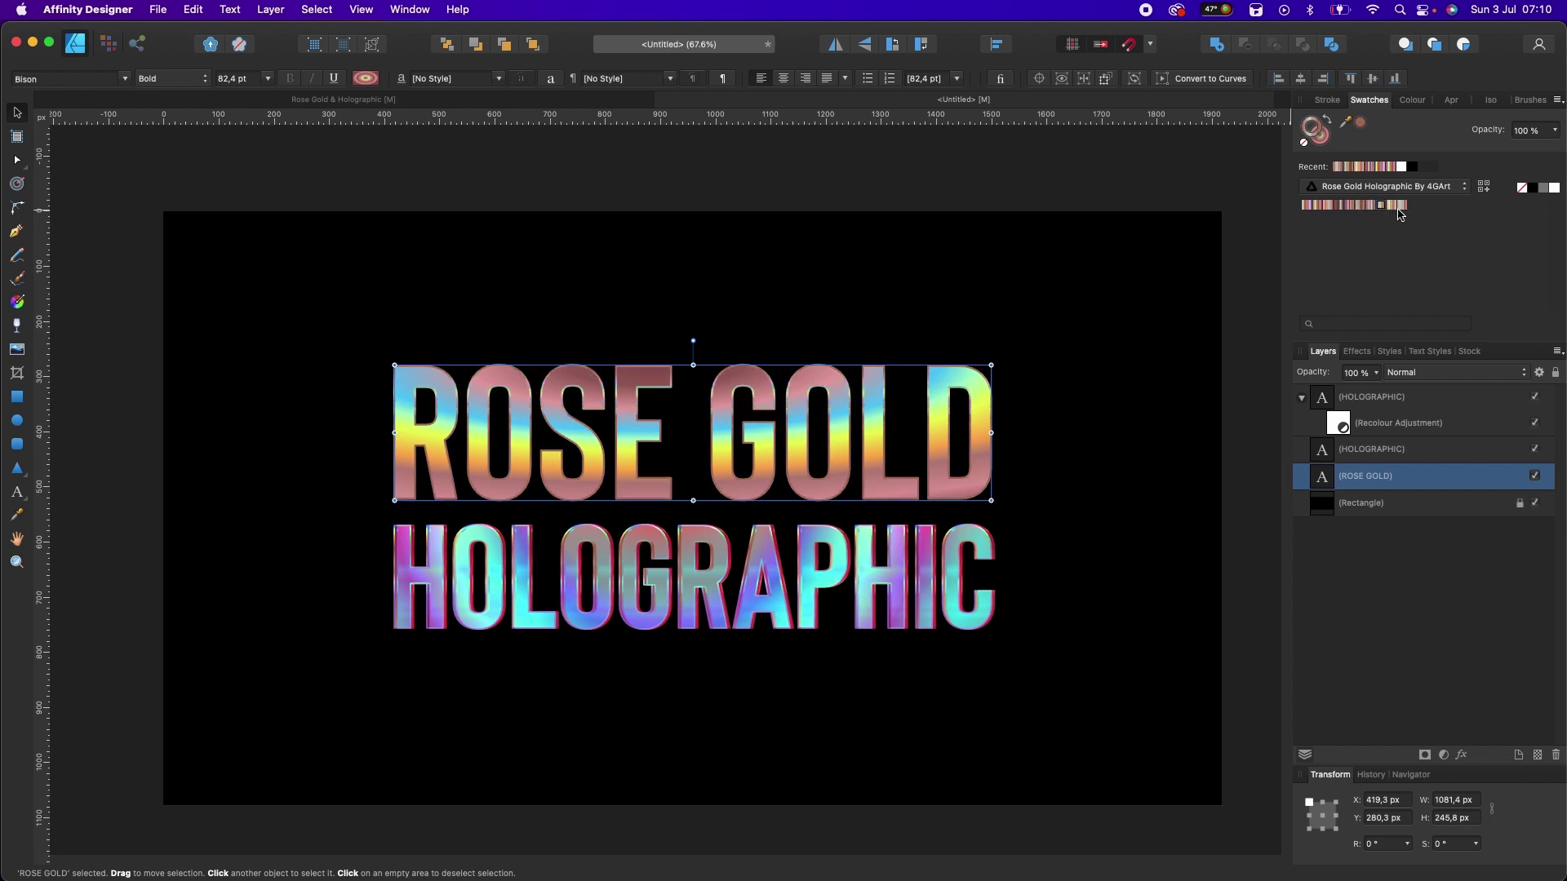
left_click(1395, 207)
left_click(1403, 206)
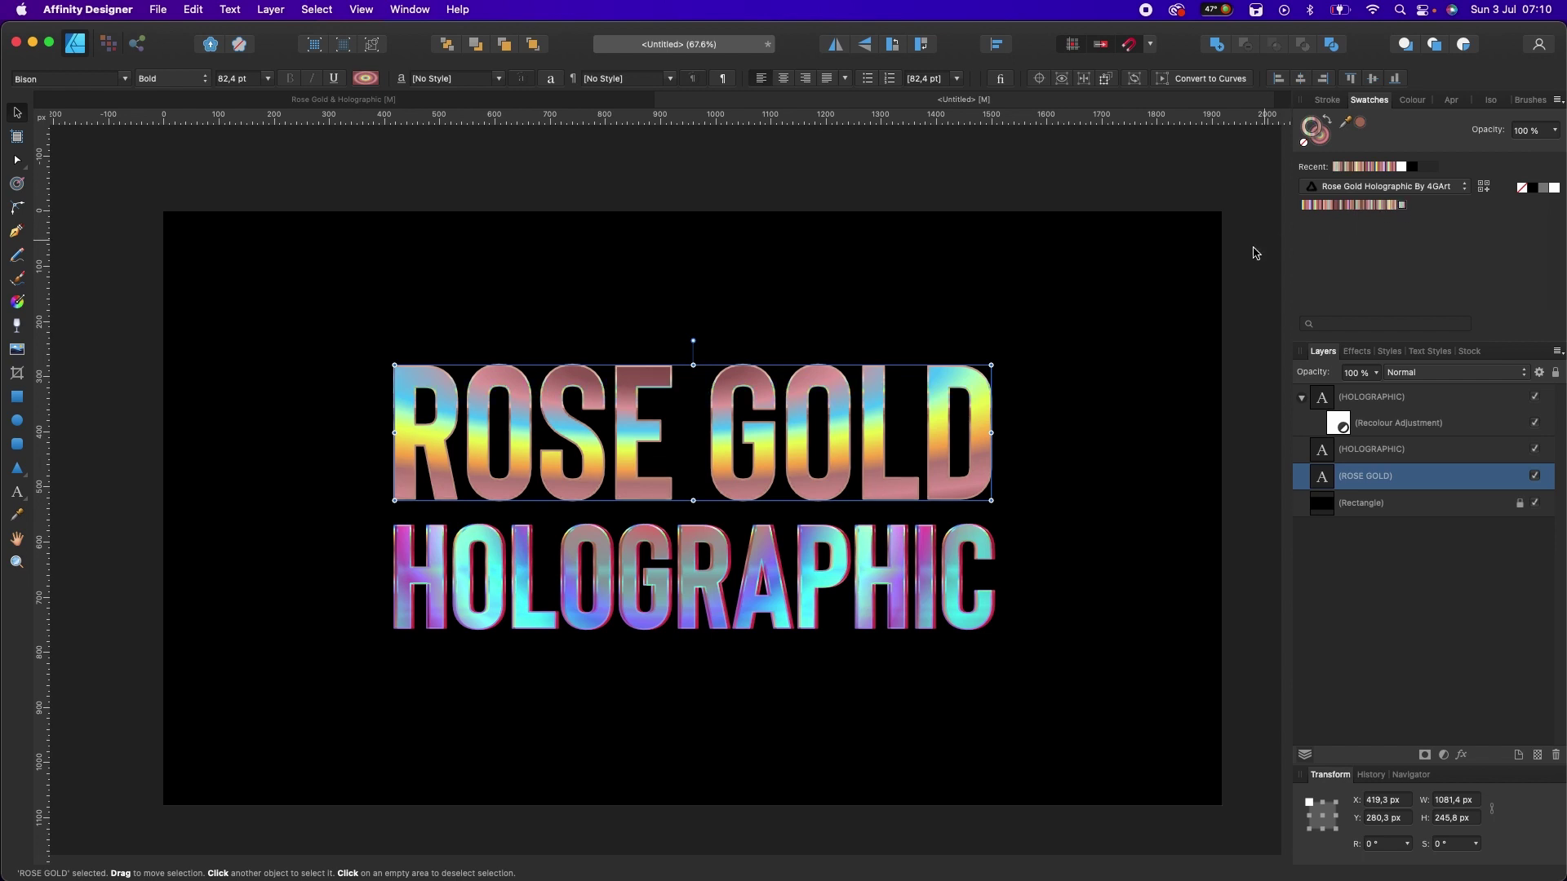
Step: Deselect everything and collapse the HOLOGRAPHIC layer in the Layers panel
left_click(1352, 604)
left_click(1376, 399)
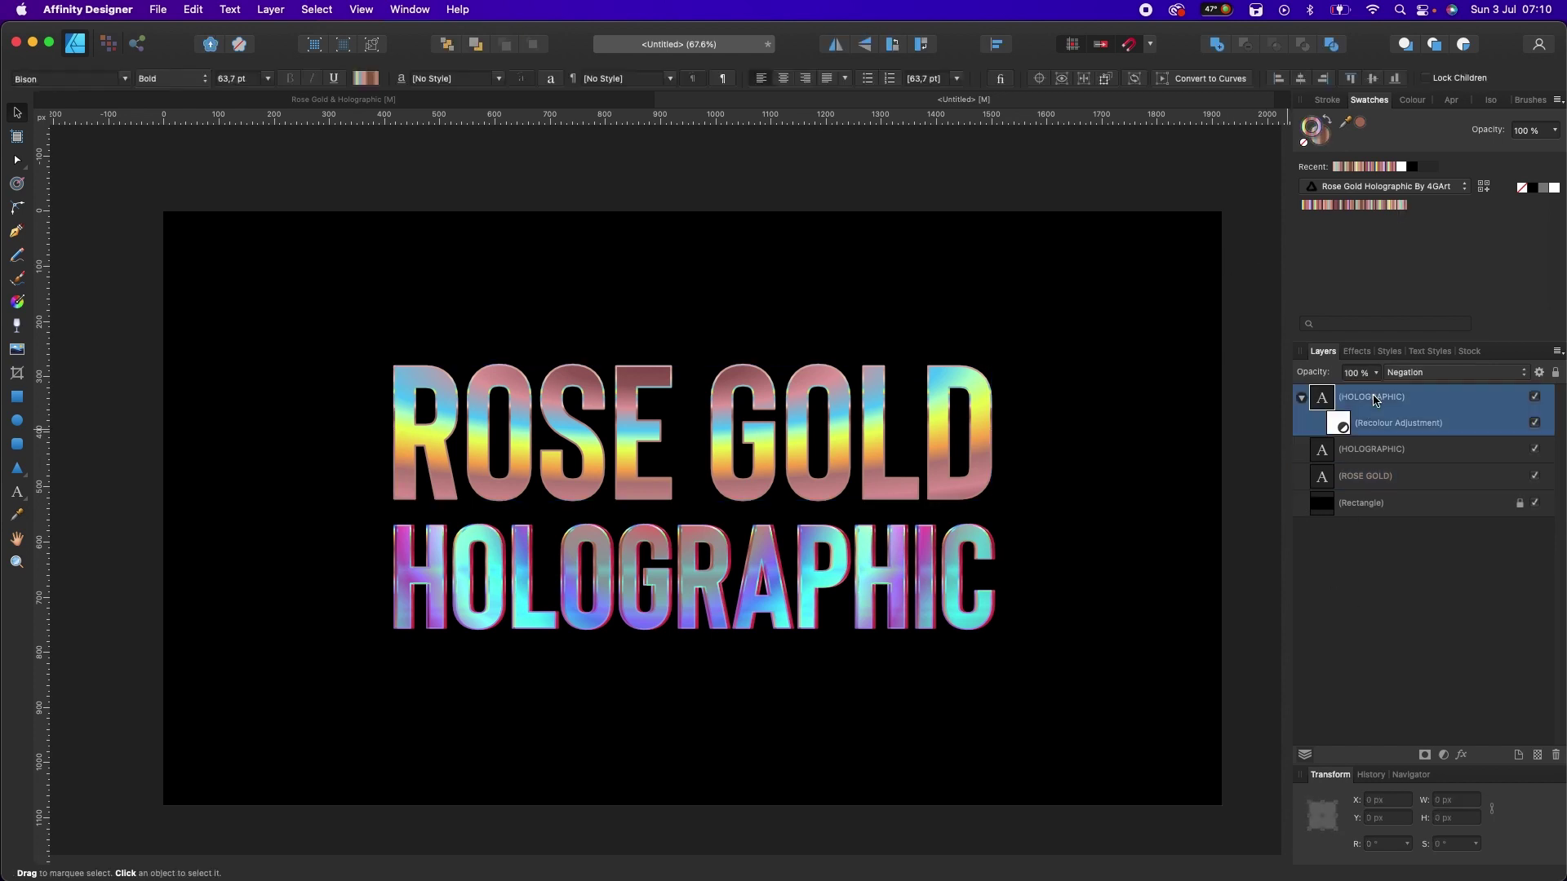
left_click(1252, 467)
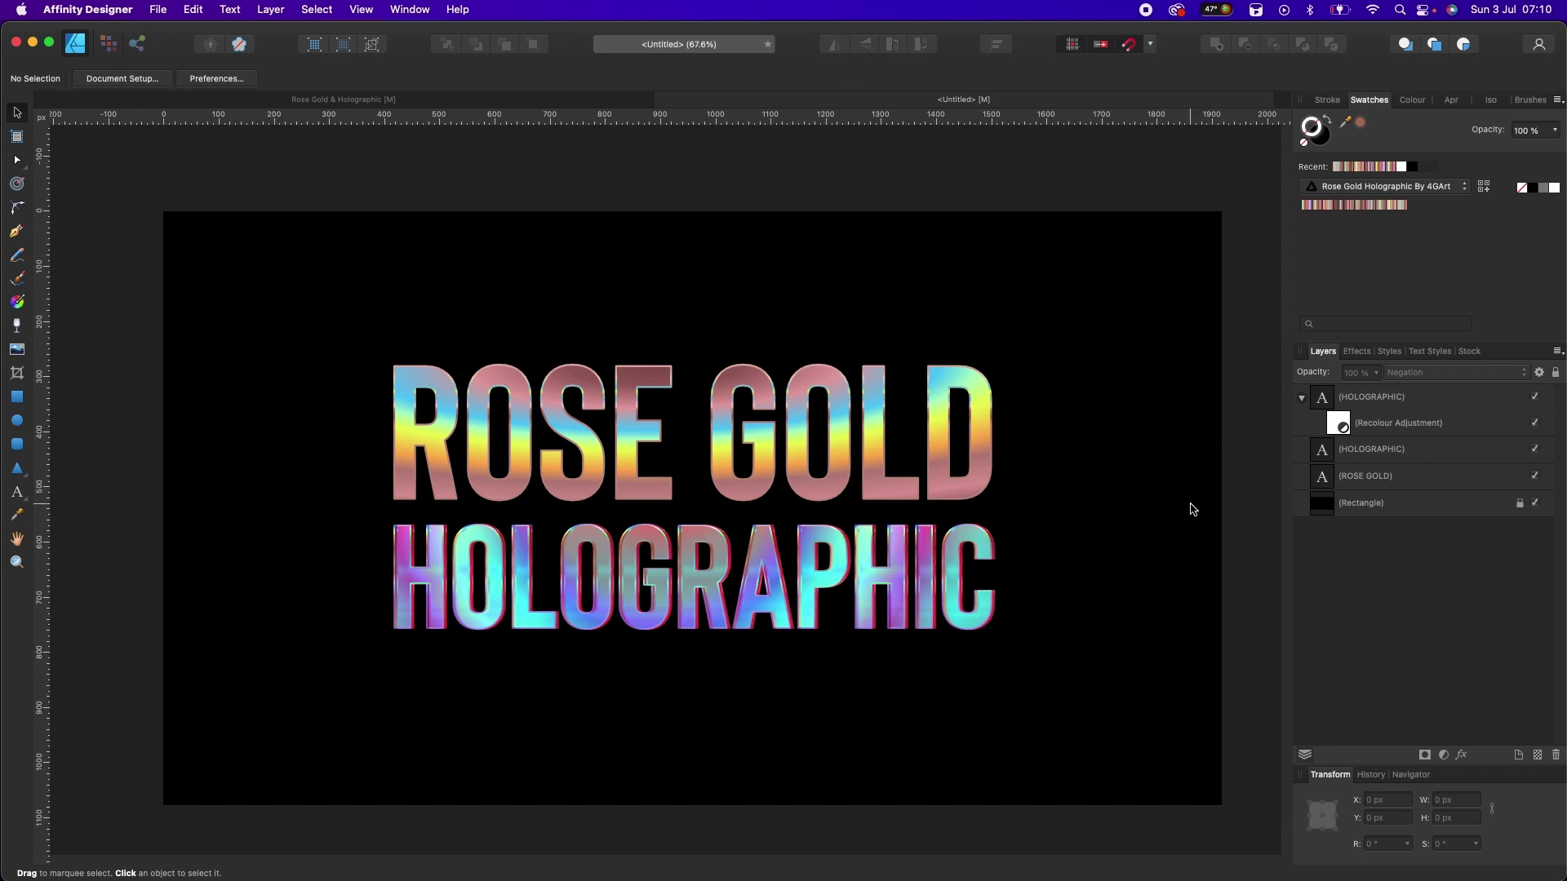
left_click(1303, 399)
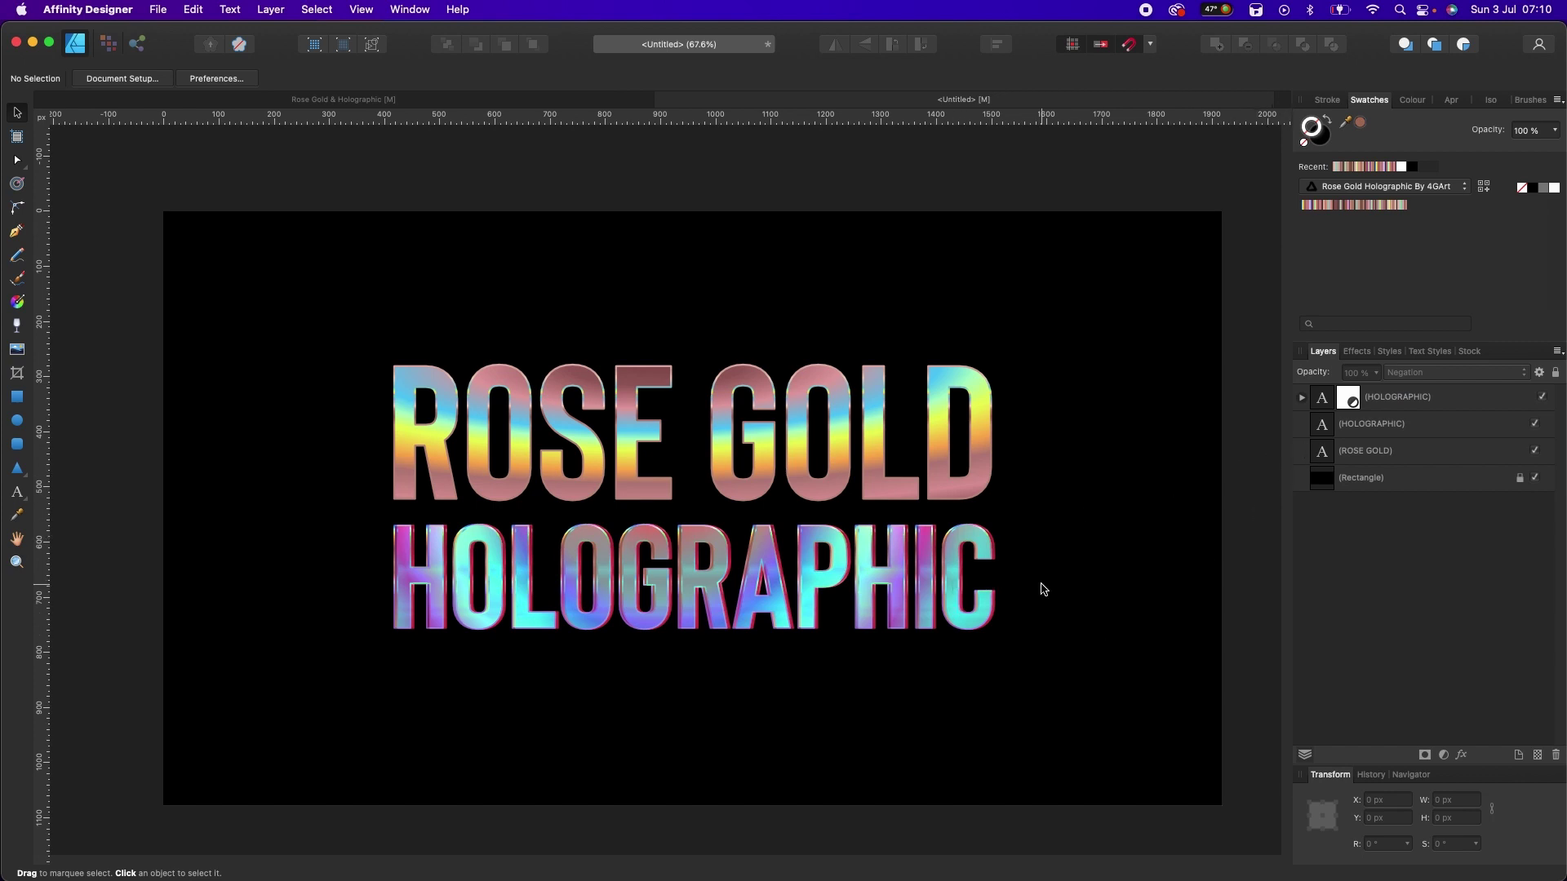
scroll(1041, 593, "up", 3)
scroll(1037, 593, "down", 3)
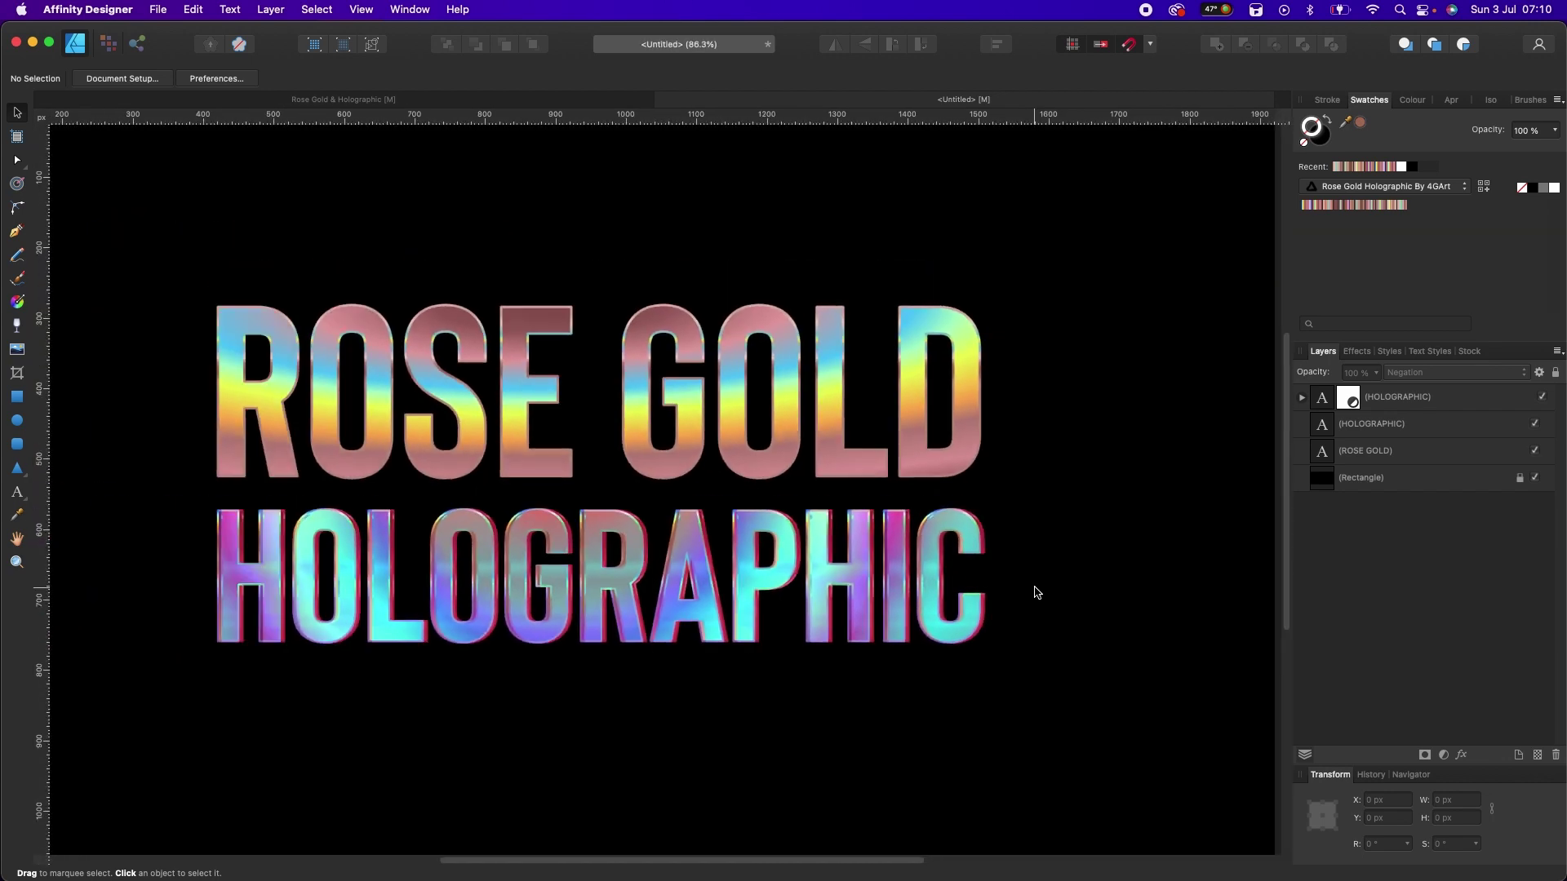
scroll(735, 668, "up", 1)
scroll(736, 726, "up", 2)
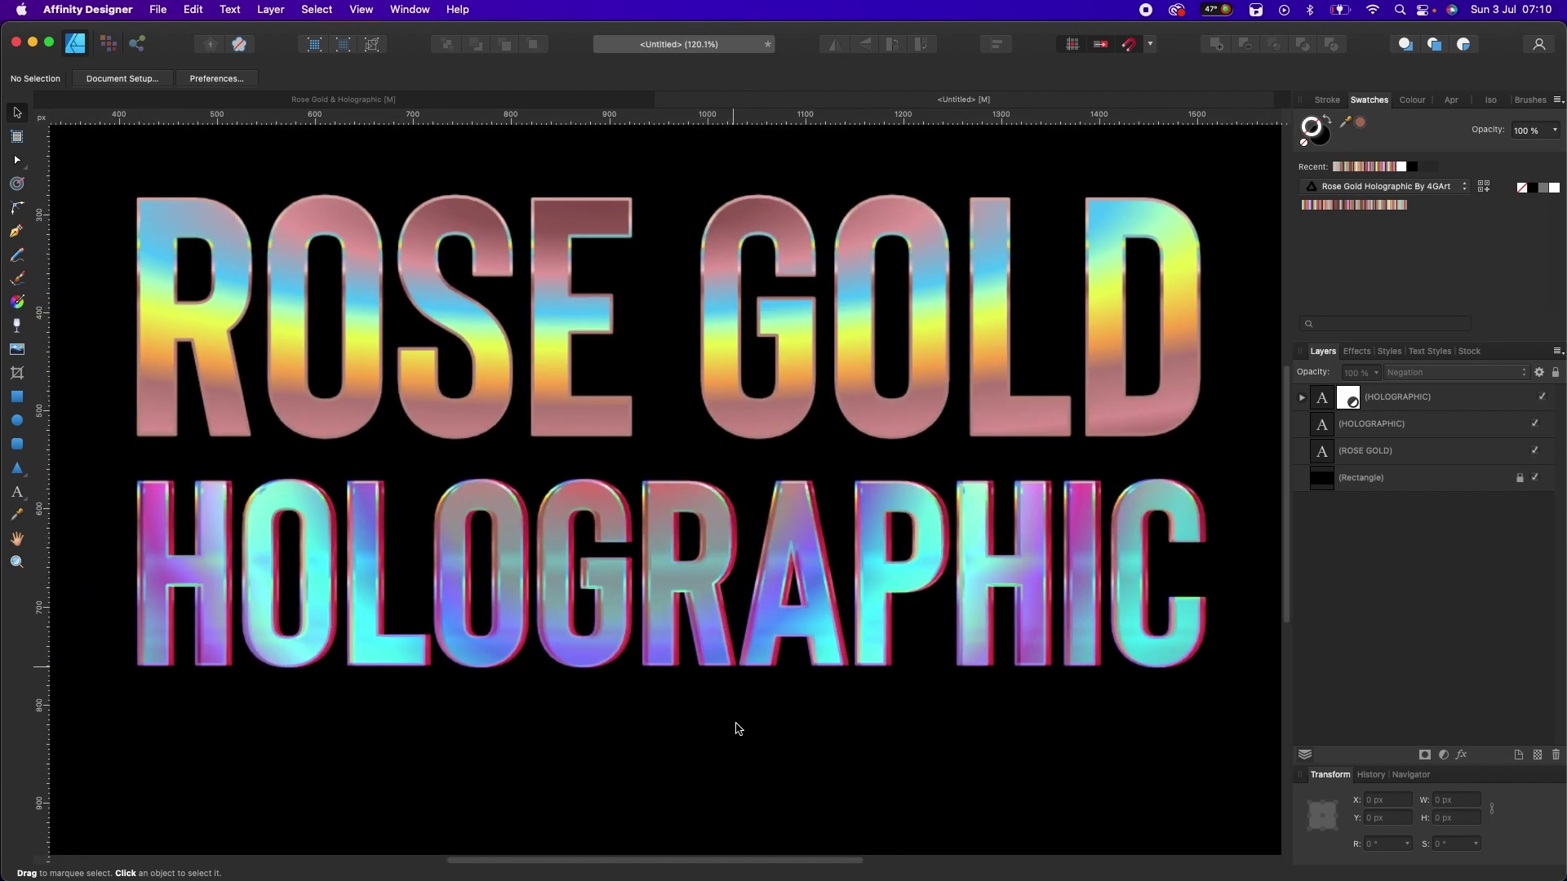
scroll(737, 729, "down", 1)
scroll(738, 729, "left", 2)
scroll(738, 729, "right", 1)
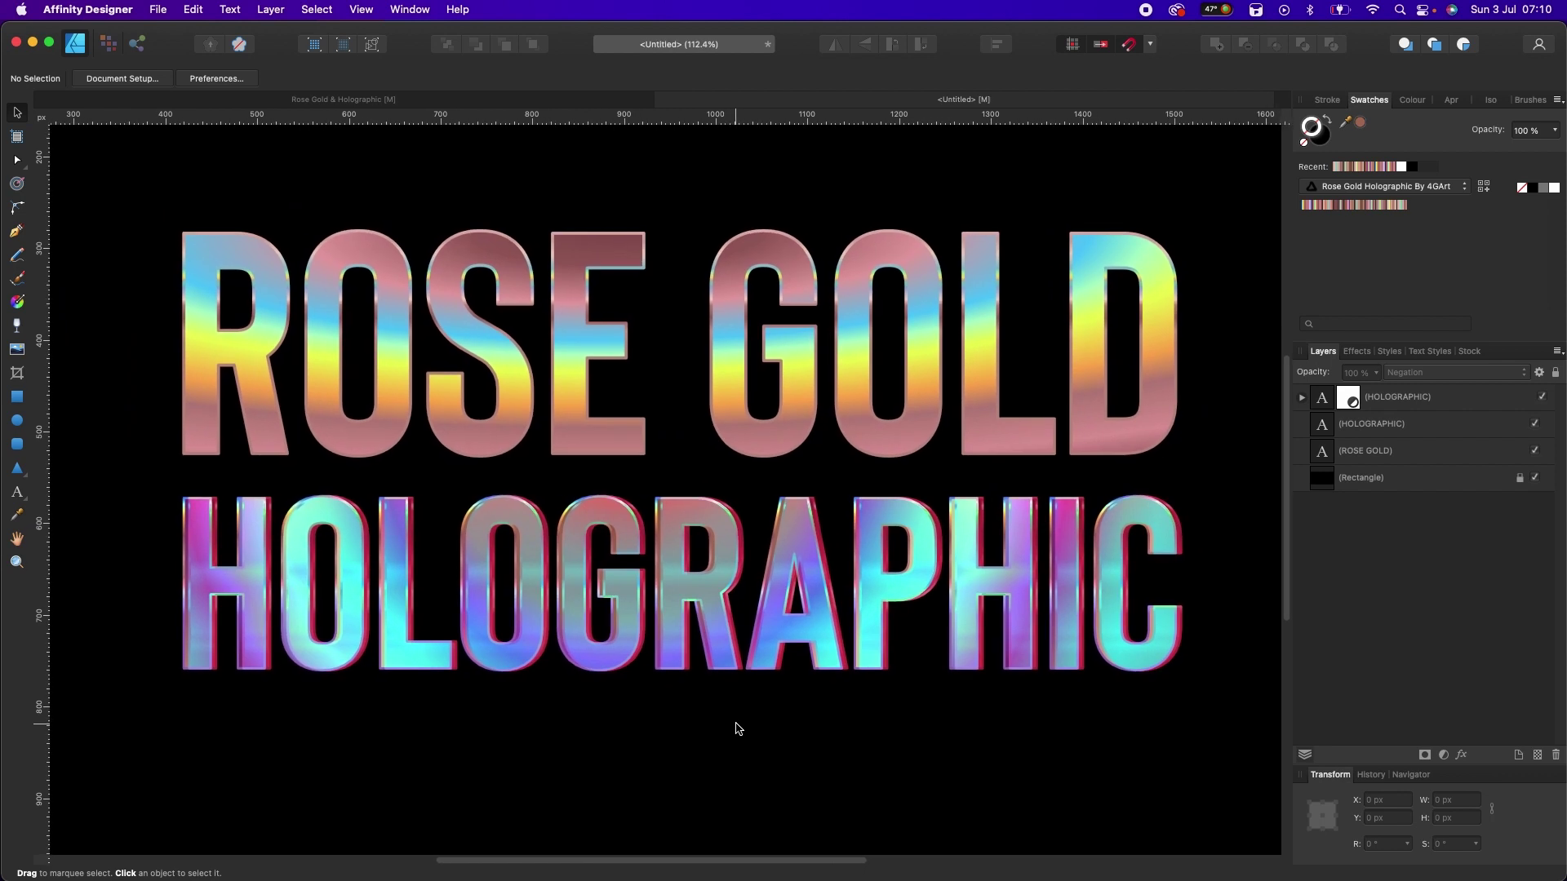
scroll(738, 729, "down", 2)
scroll(738, 728, "up", 1)
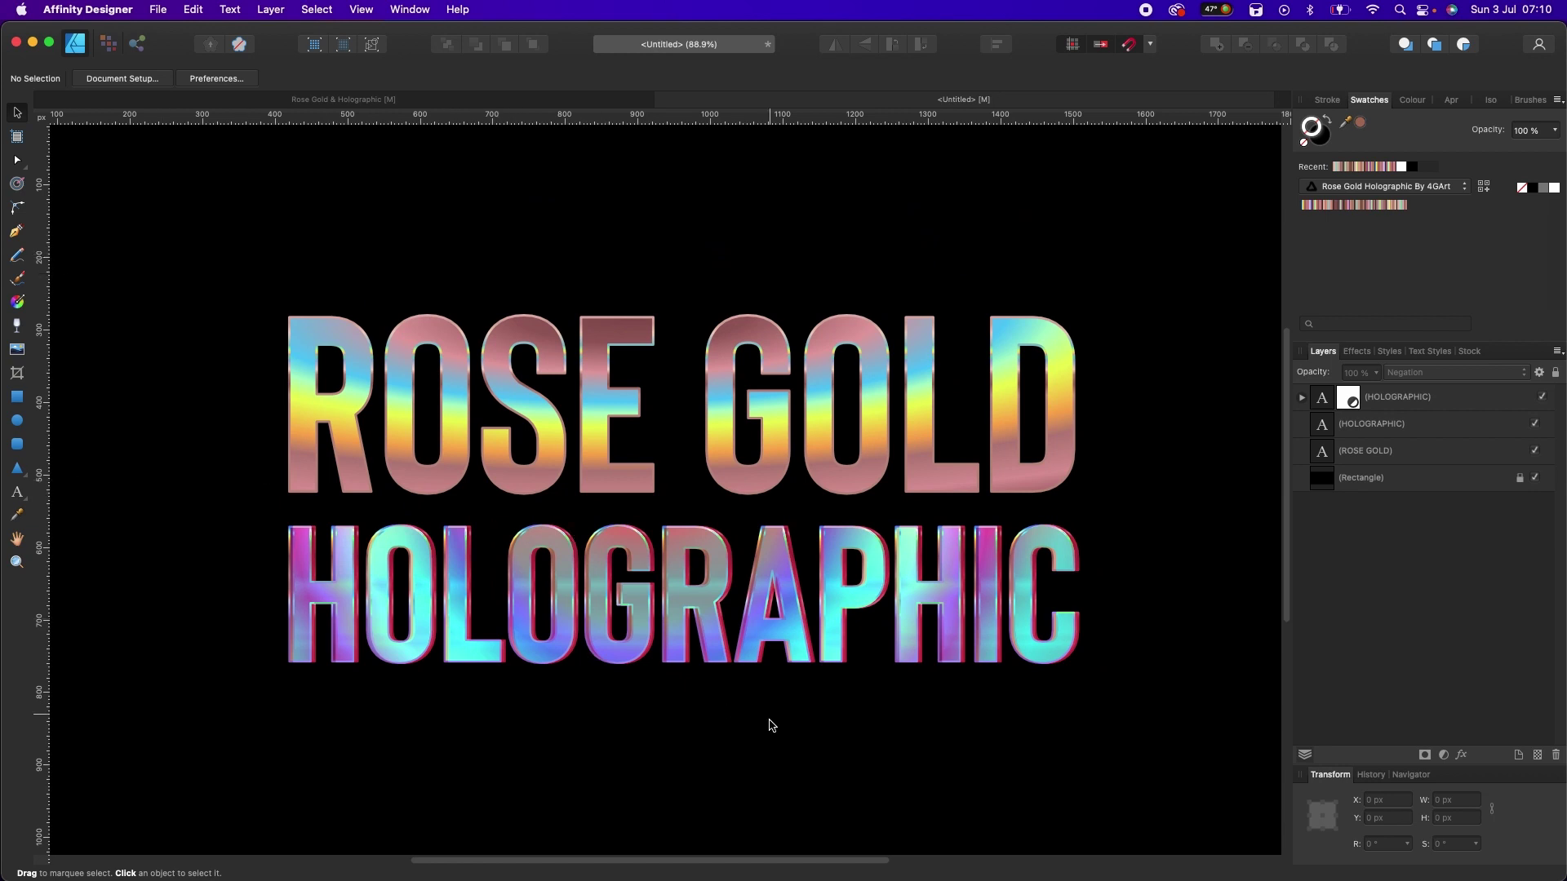
scroll(770, 729, "down", 1)
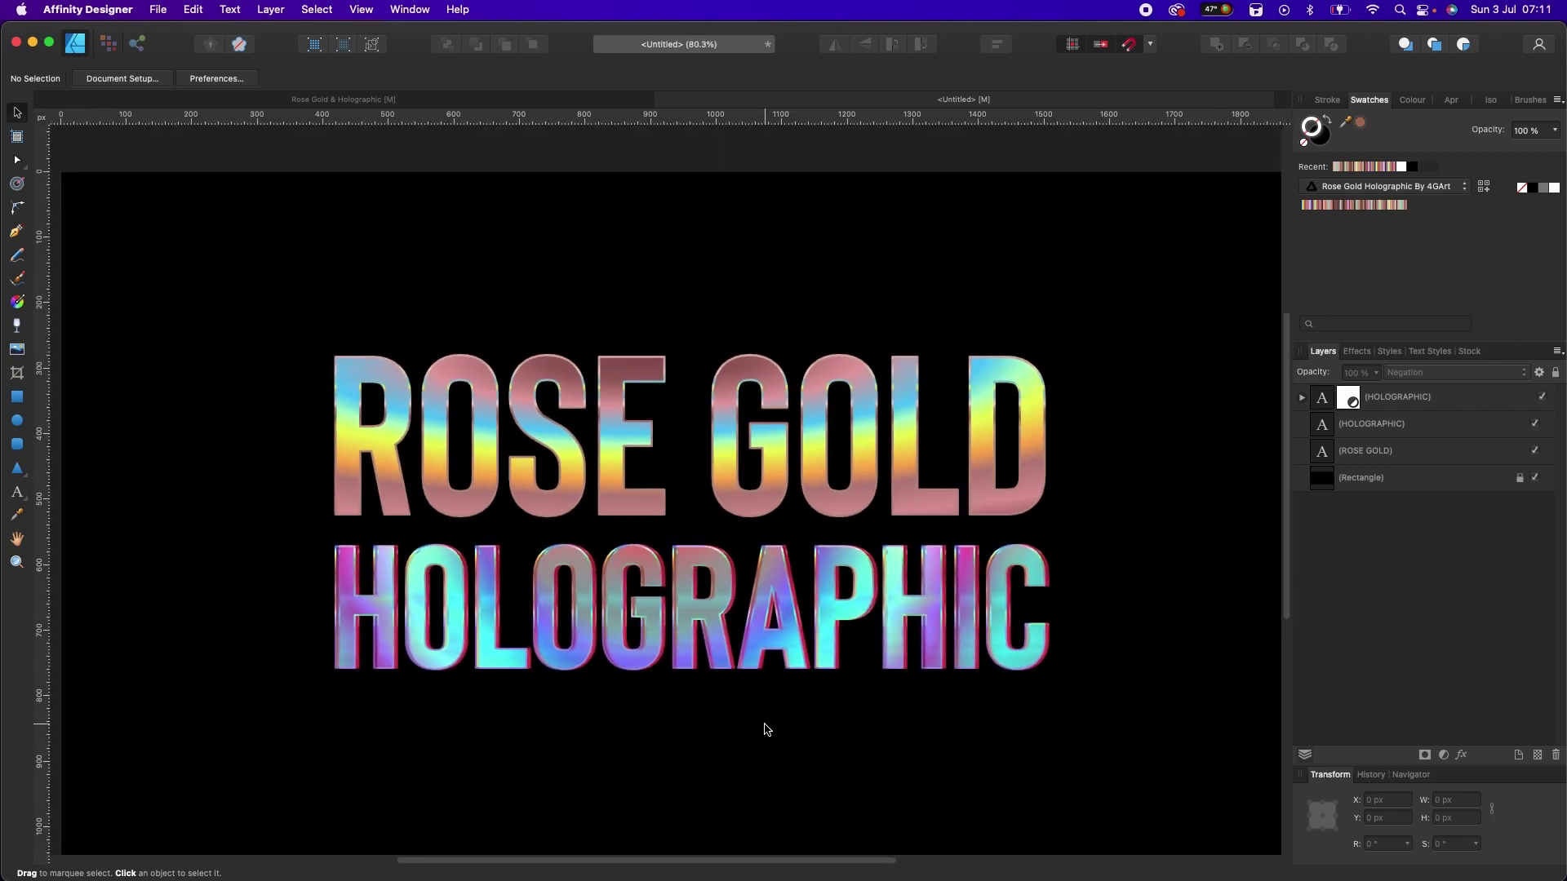
scroll(765, 729, "down", 1)
scroll(765, 728, "up", 1)
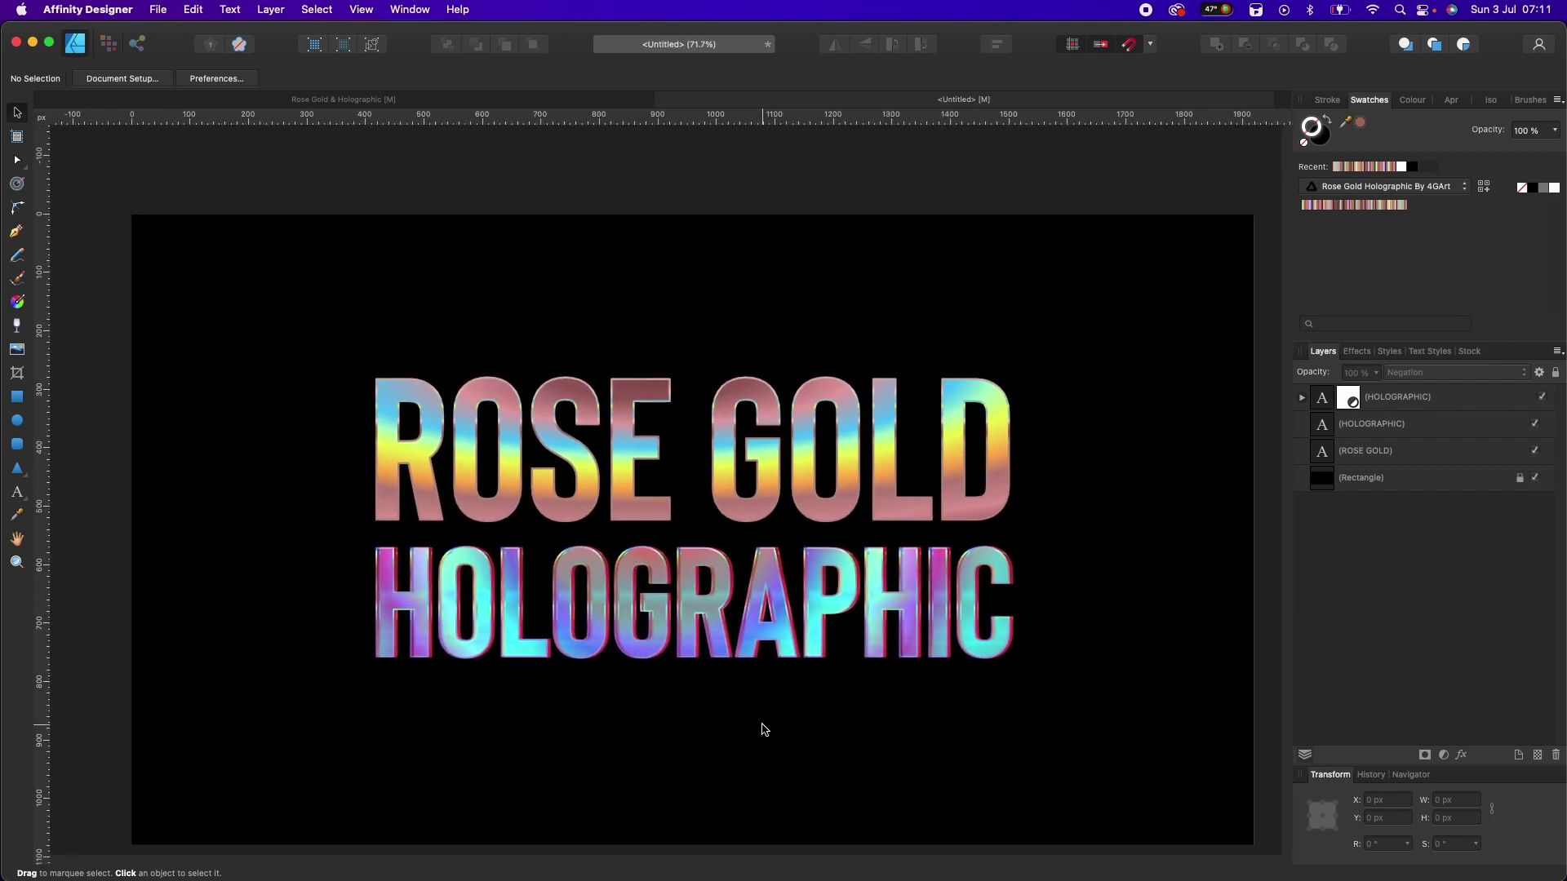